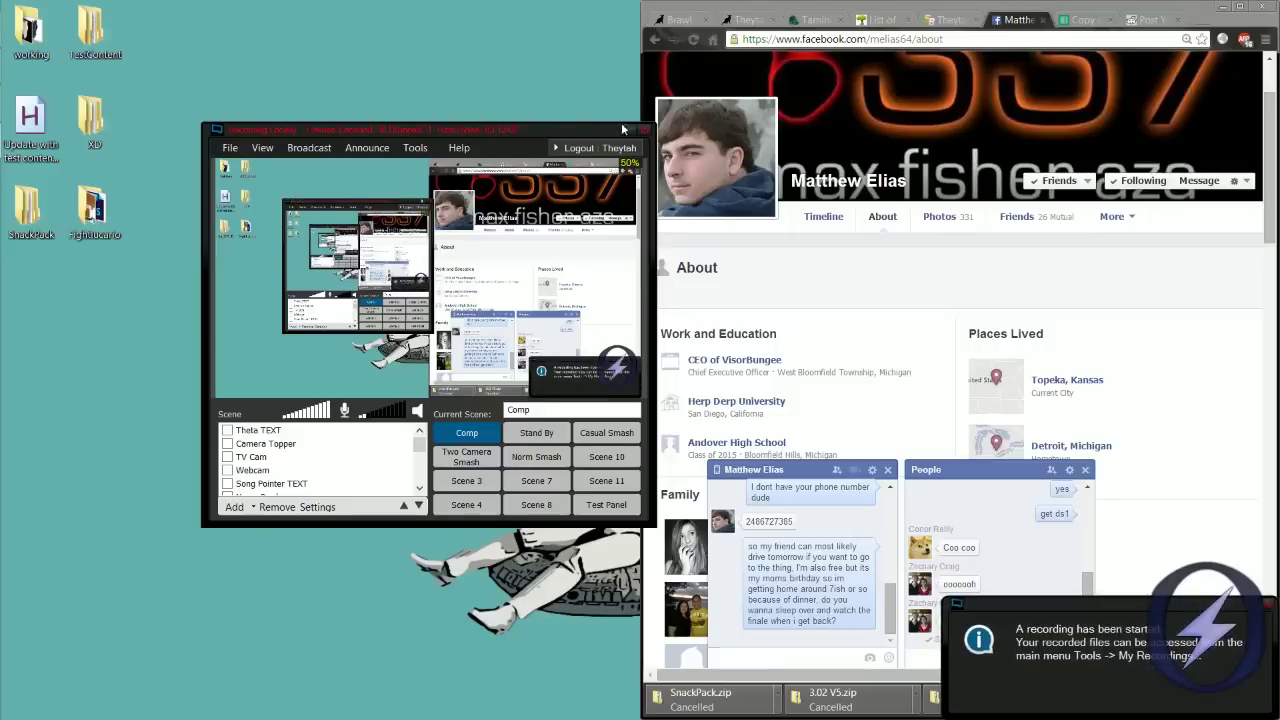
- Minimize the XSplit window and bring the r/BRSTM subreddit tab to the front in Chrome
click(622, 128)
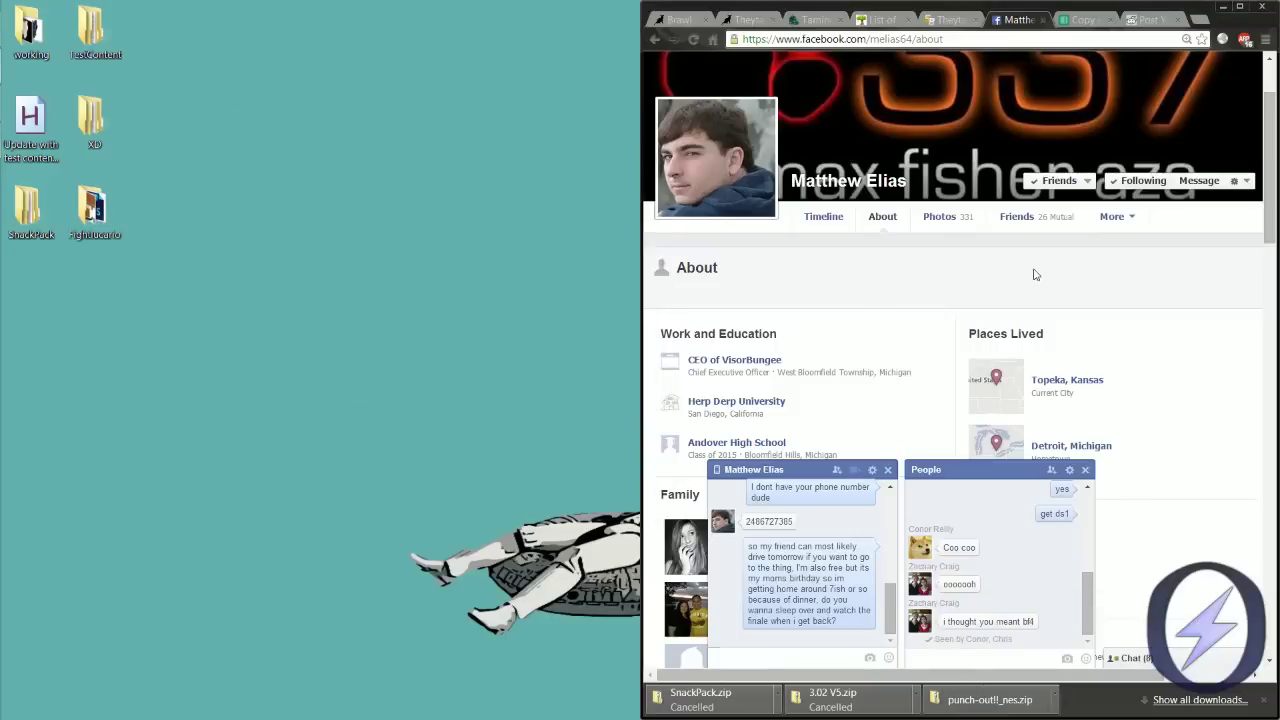
click(1153, 19)
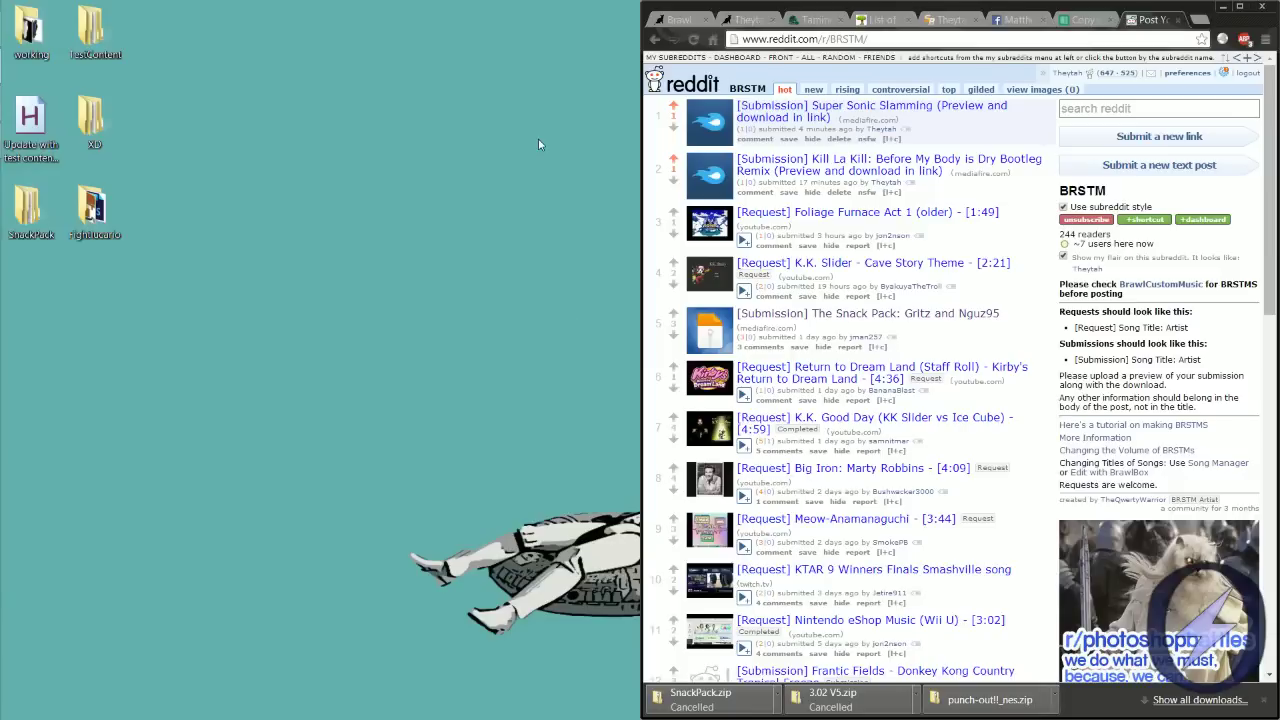
click(1200, 22)
- Load lakora.us, open Brawl Utils > Brawl Costume Manager, then return to the r/BRSTM tab
text(lakora.us)
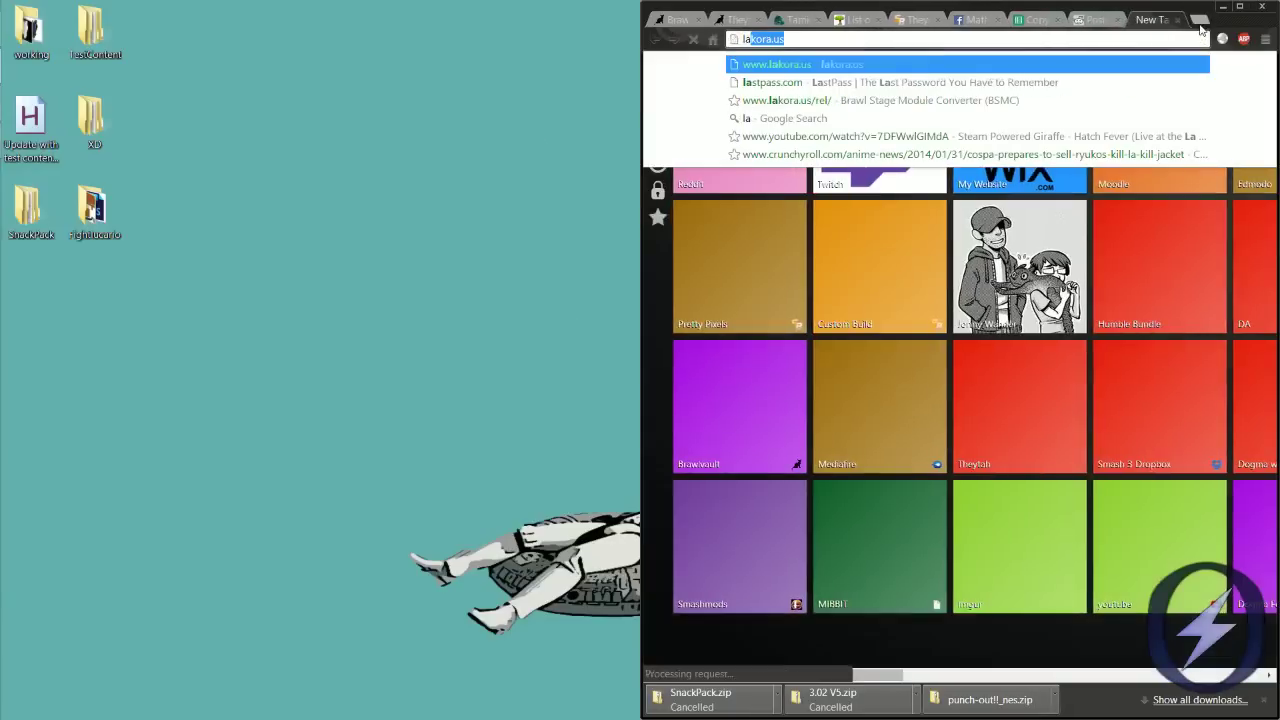
key(Return)
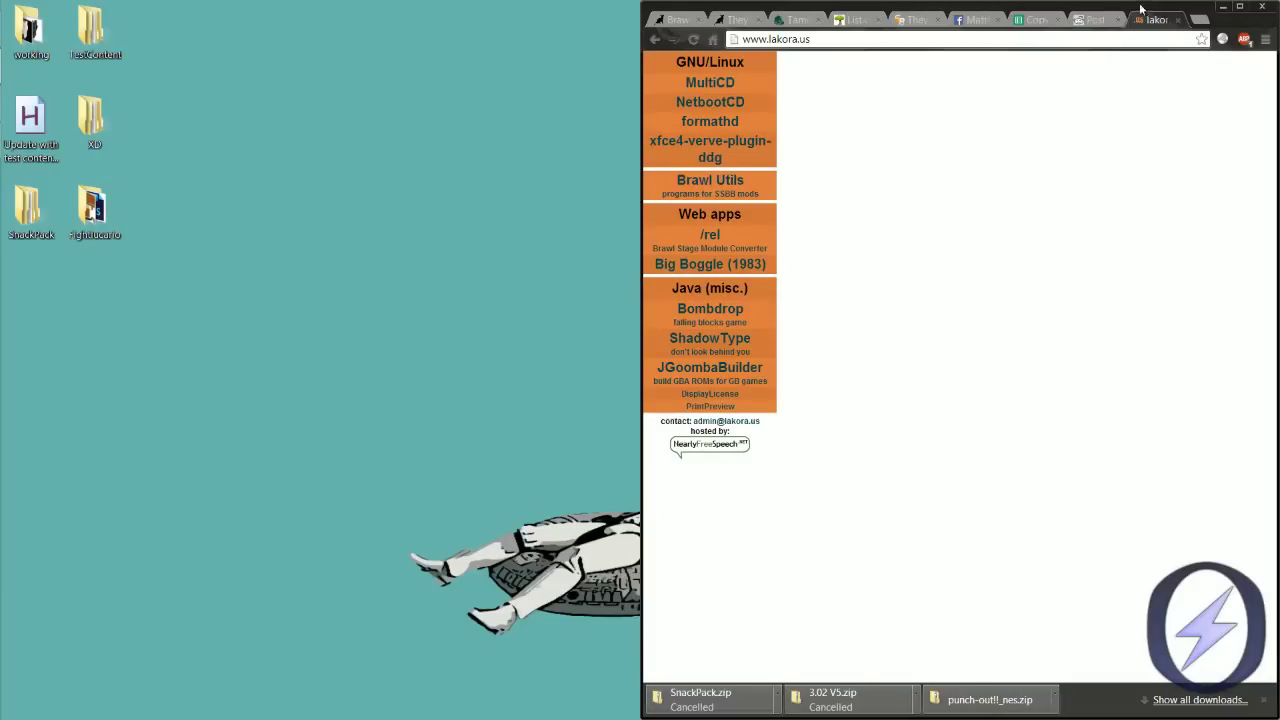
click(733, 186)
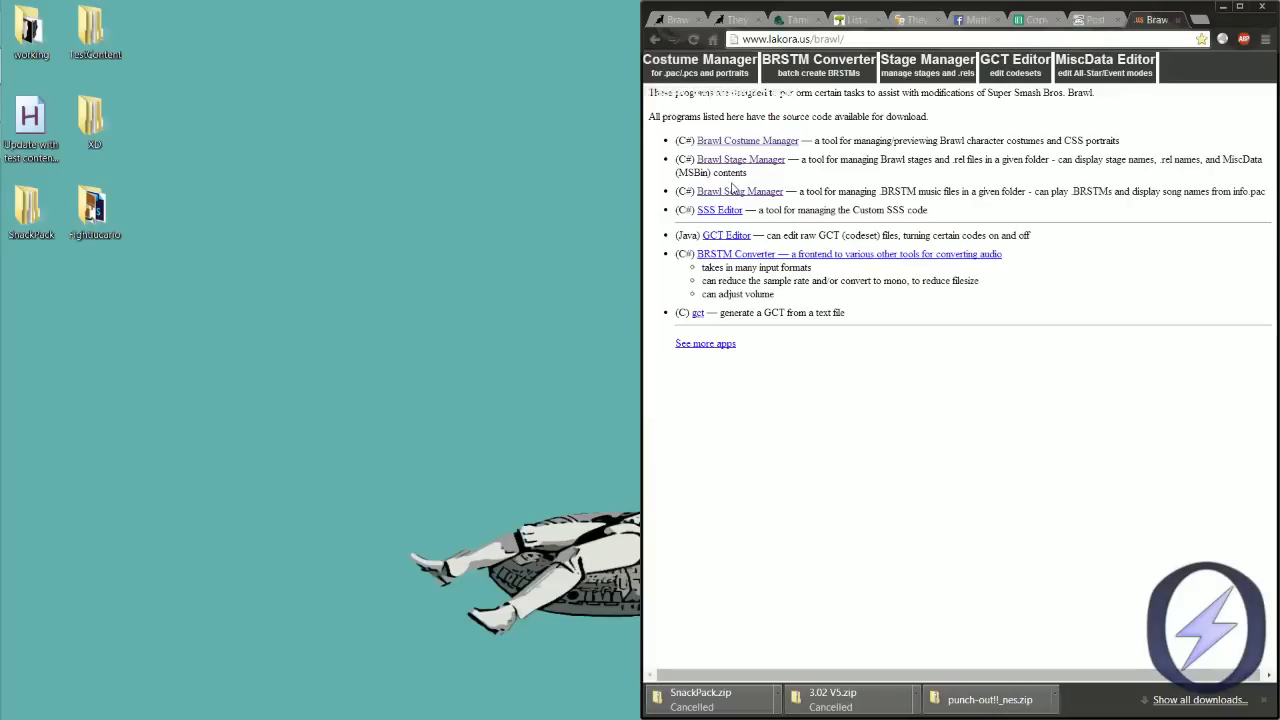
click(770, 145)
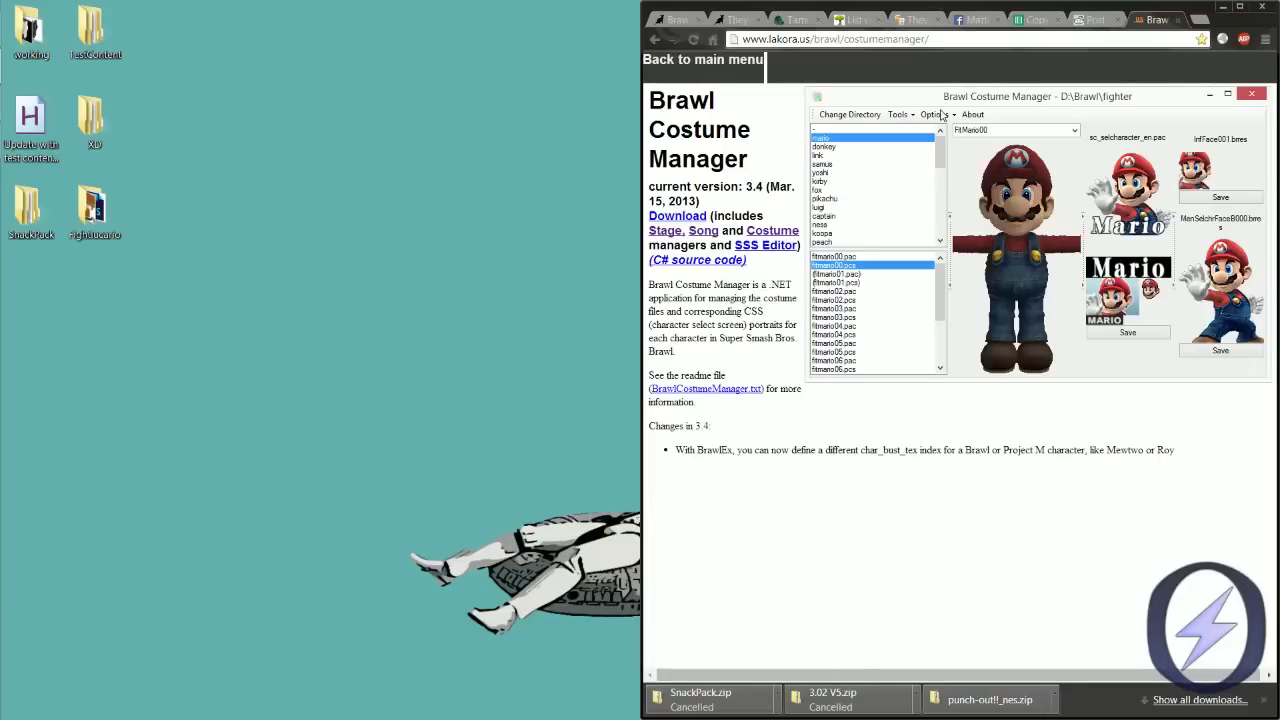
click(1090, 21)
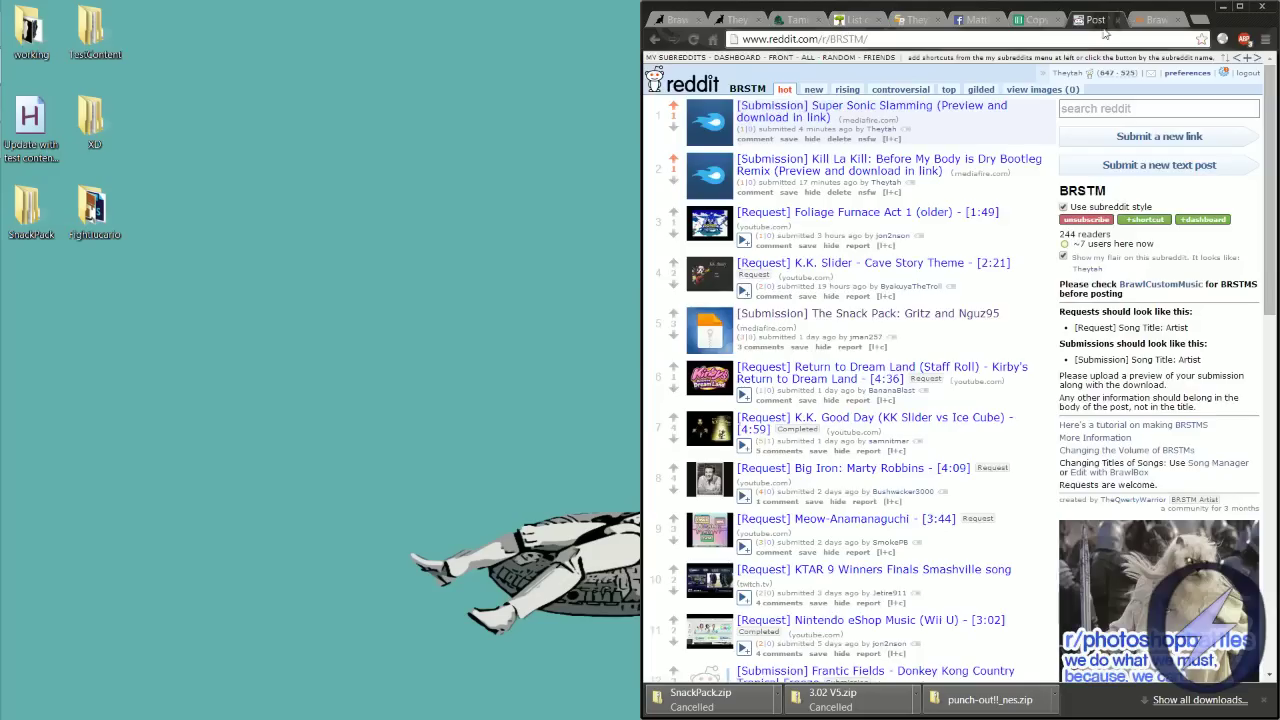
click(1160, 20)
click(1086, 21)
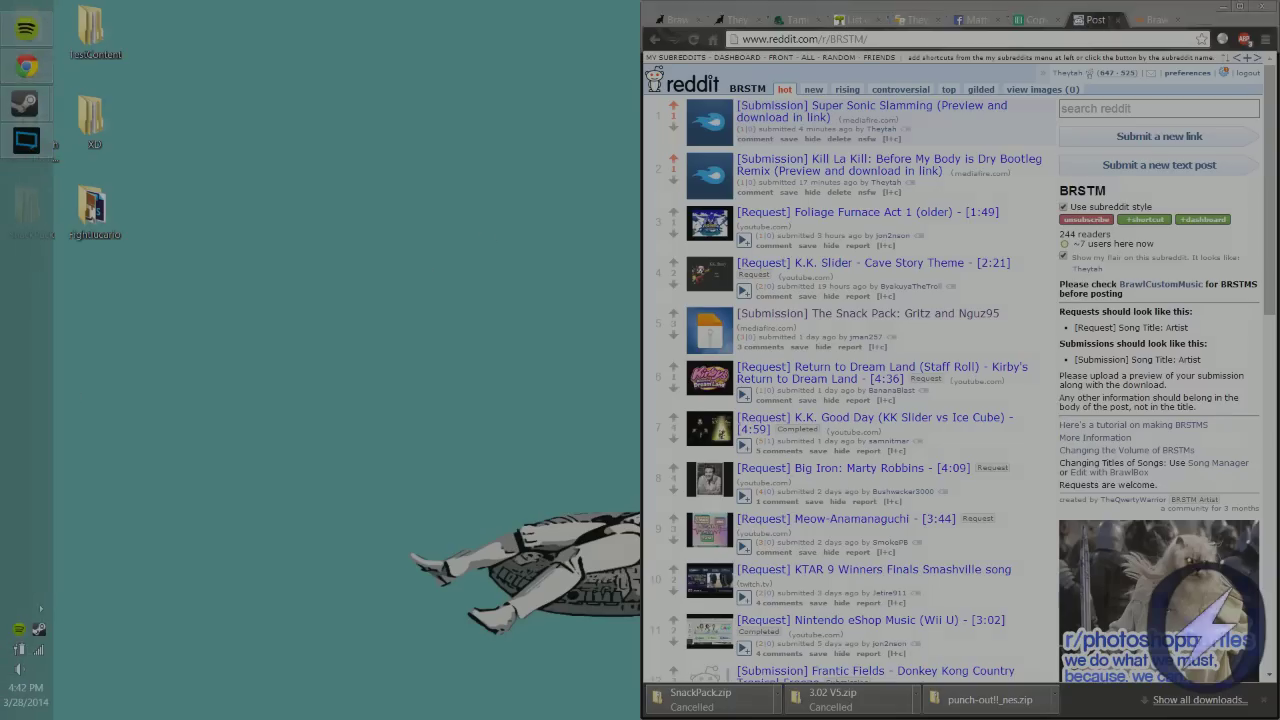
click(39, 604)
click(886, 240)
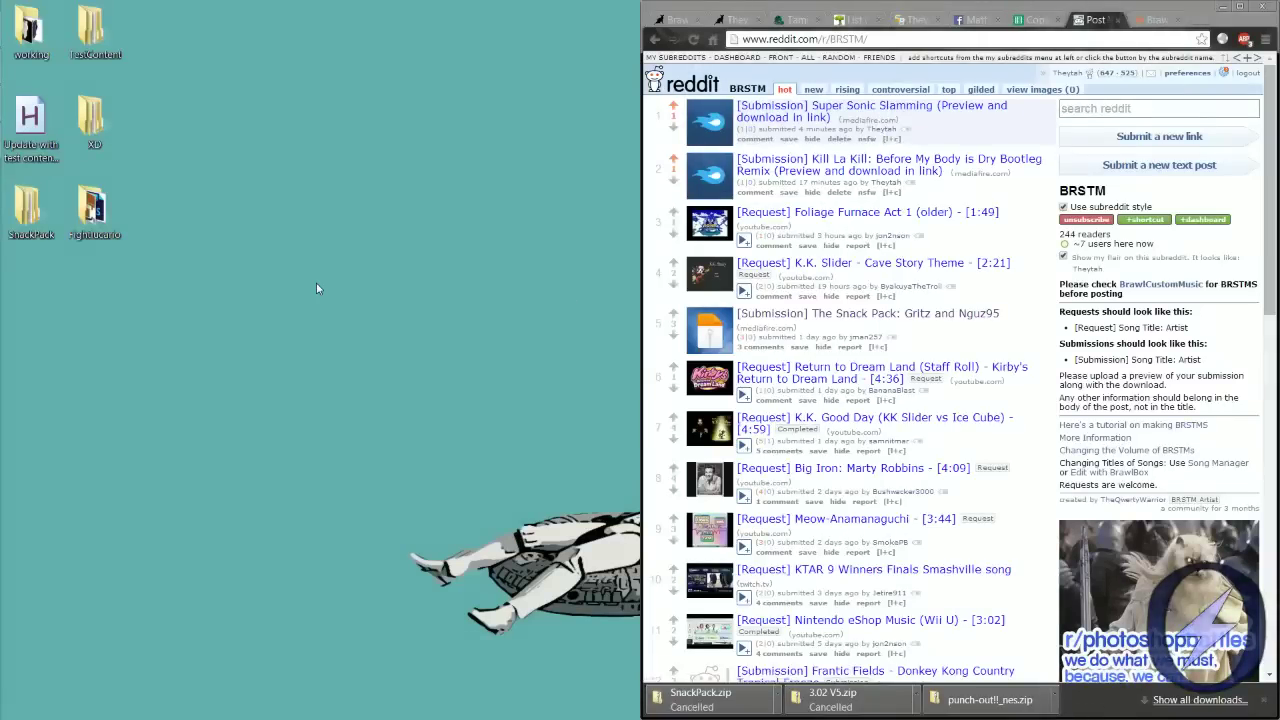
click(195, 221)
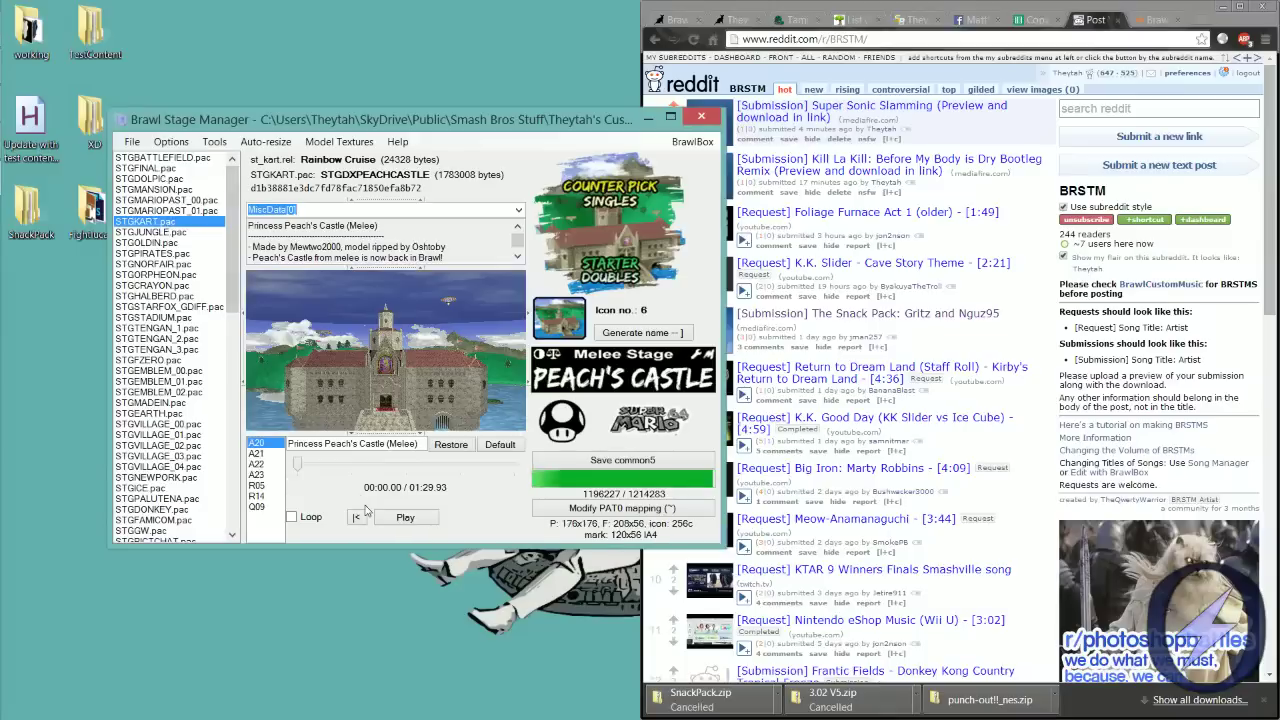
click(258, 485)
click(259, 507)
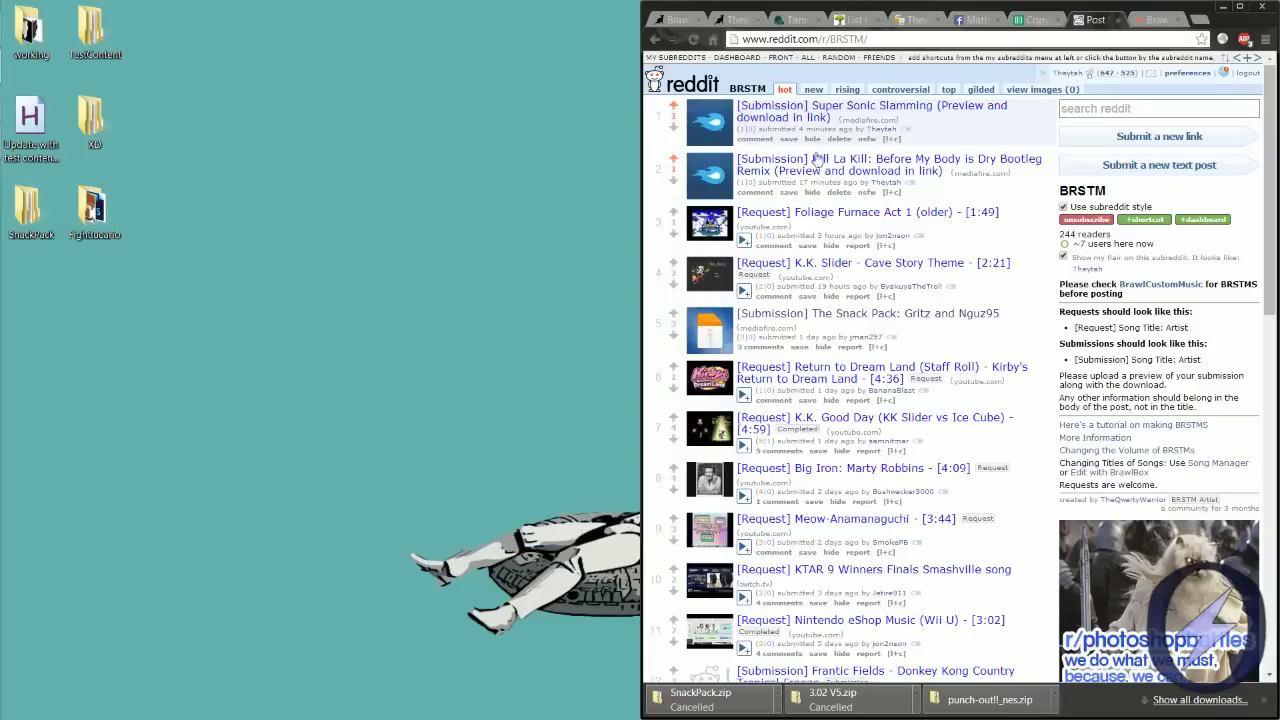
mouse_move(39, 604)
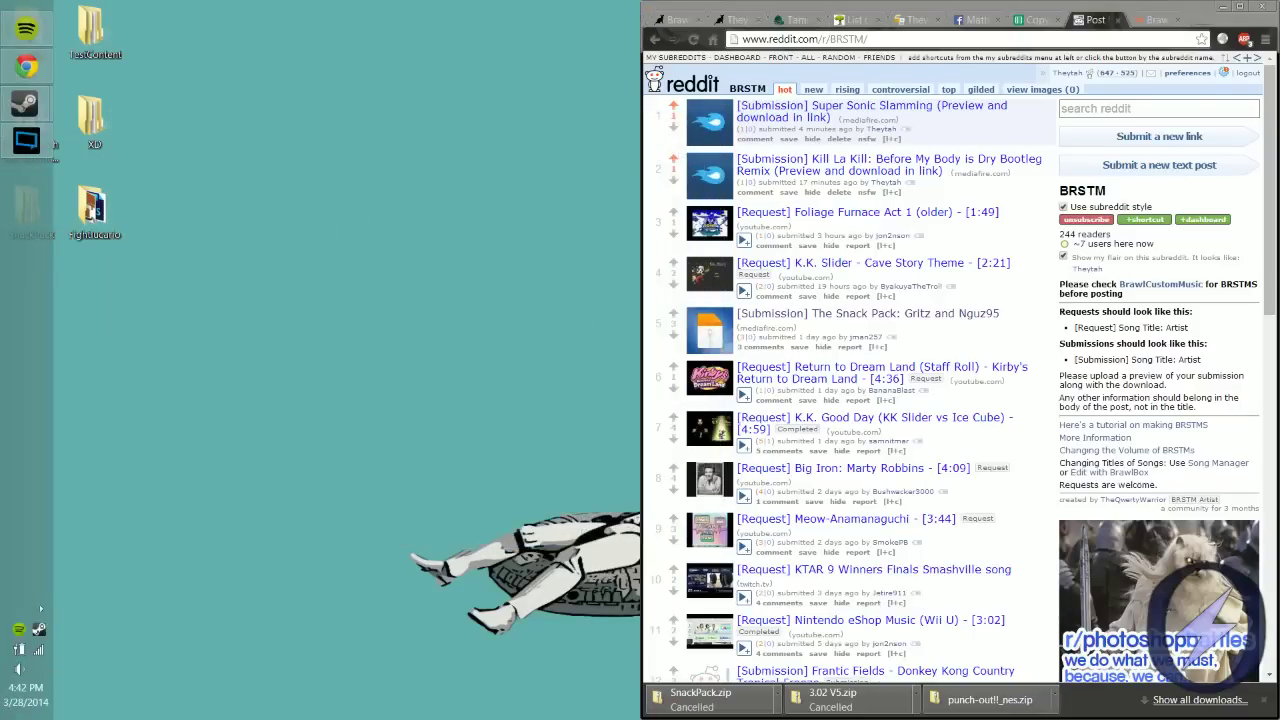
key(super)
- Launch Brawl Song Manager and set its working song folder to the Desktop
click(88, 176)
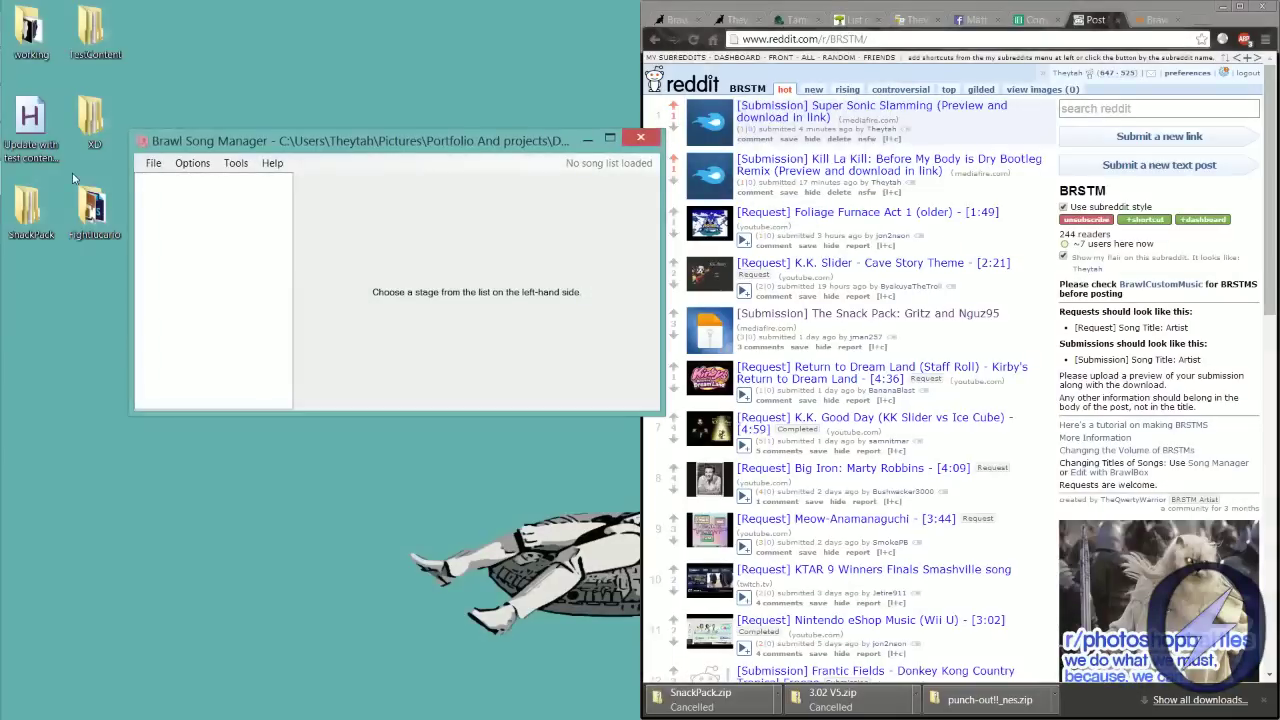
click(153, 162)
click(185, 175)
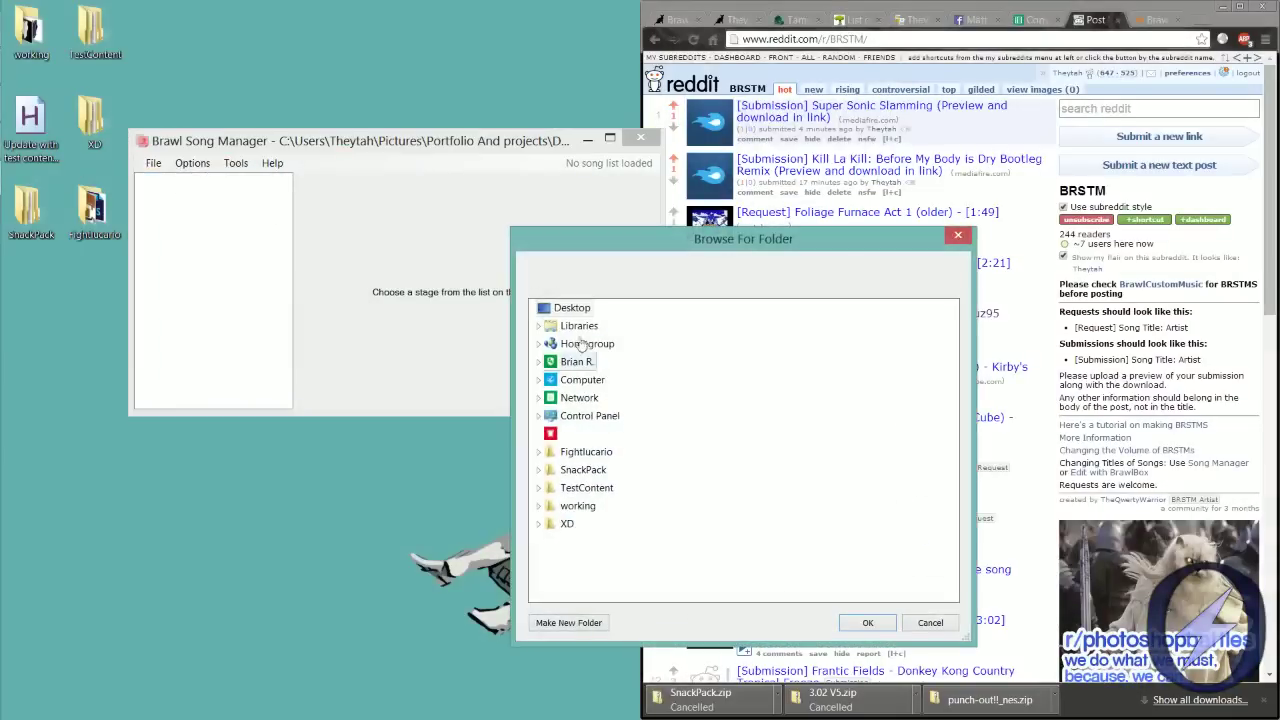
click(575, 310)
key(Return)
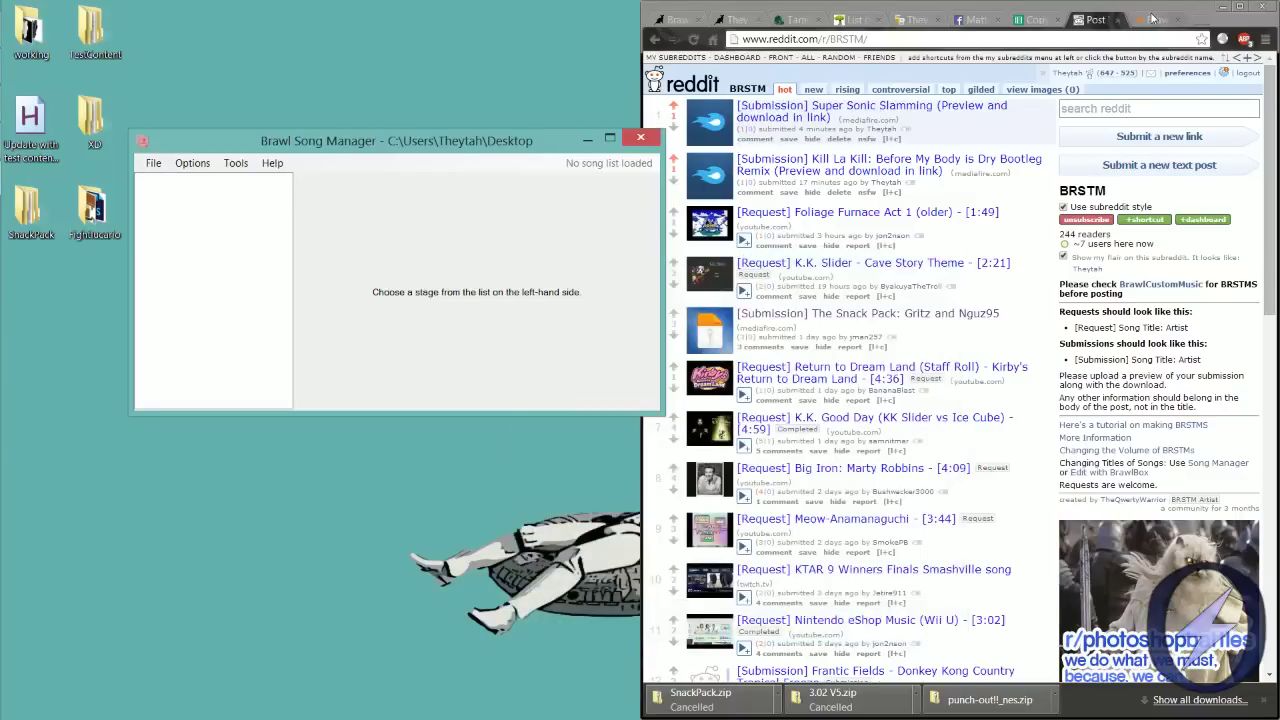
click(1025, 338)
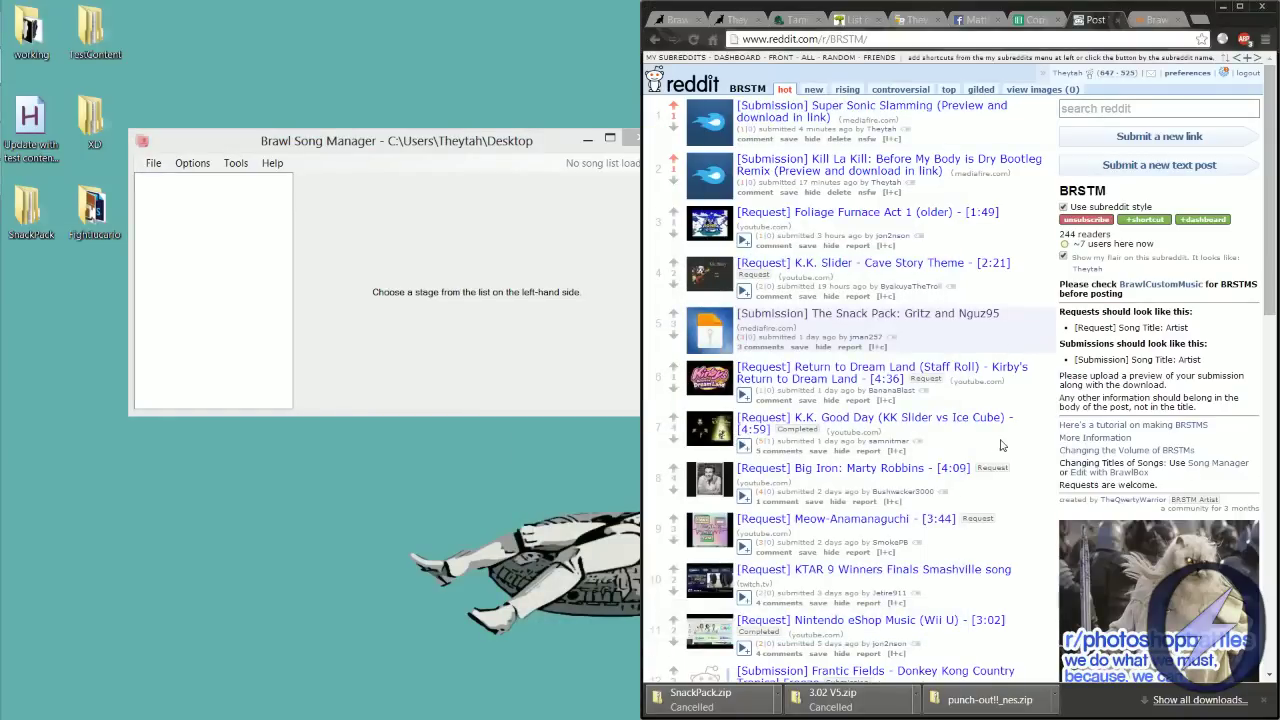
scroll(1003, 445, down, 2)
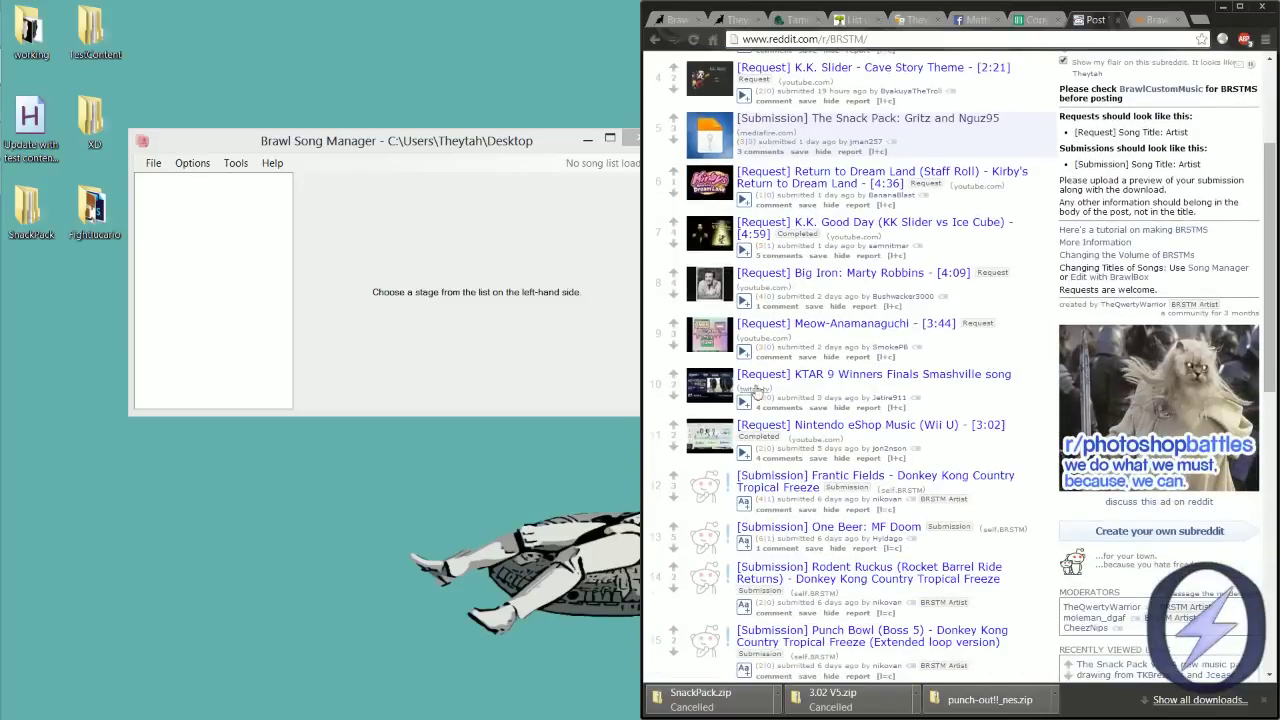
- Play the Meow – Anamanaguchi post's video preview from about 0:20, then collapse it
click(745, 400)
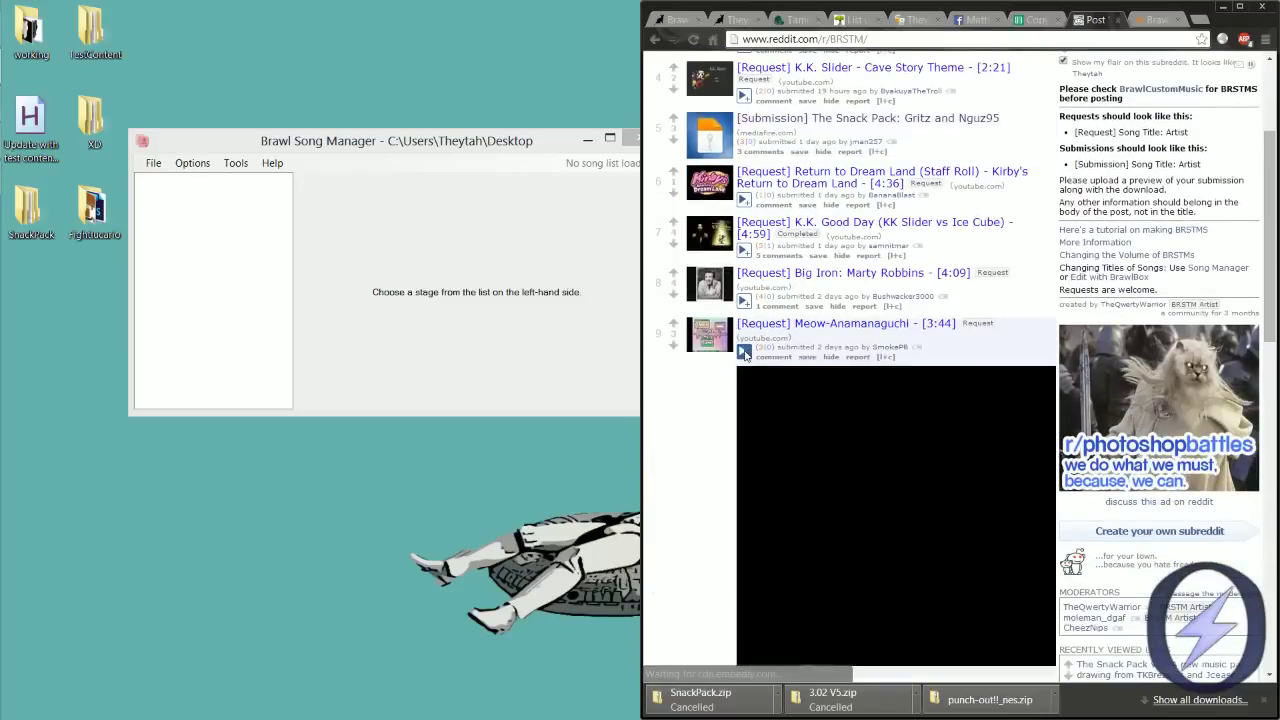
click(887, 458)
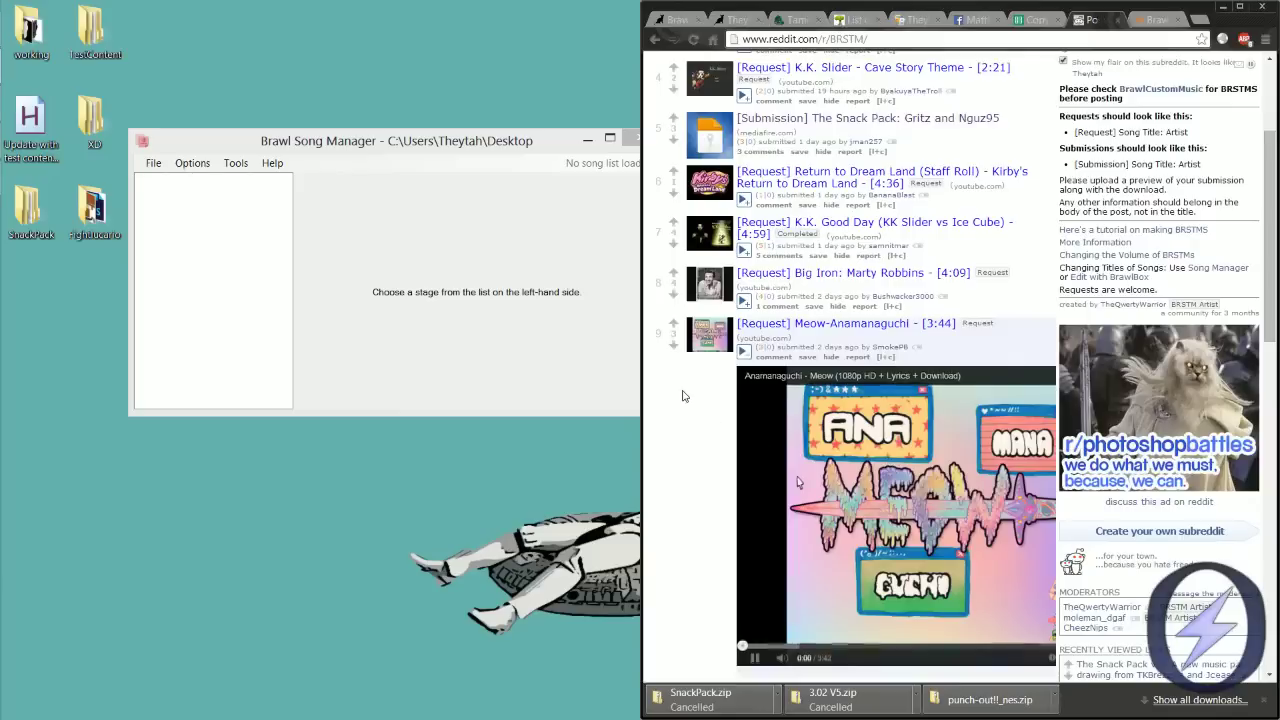
click(780, 648)
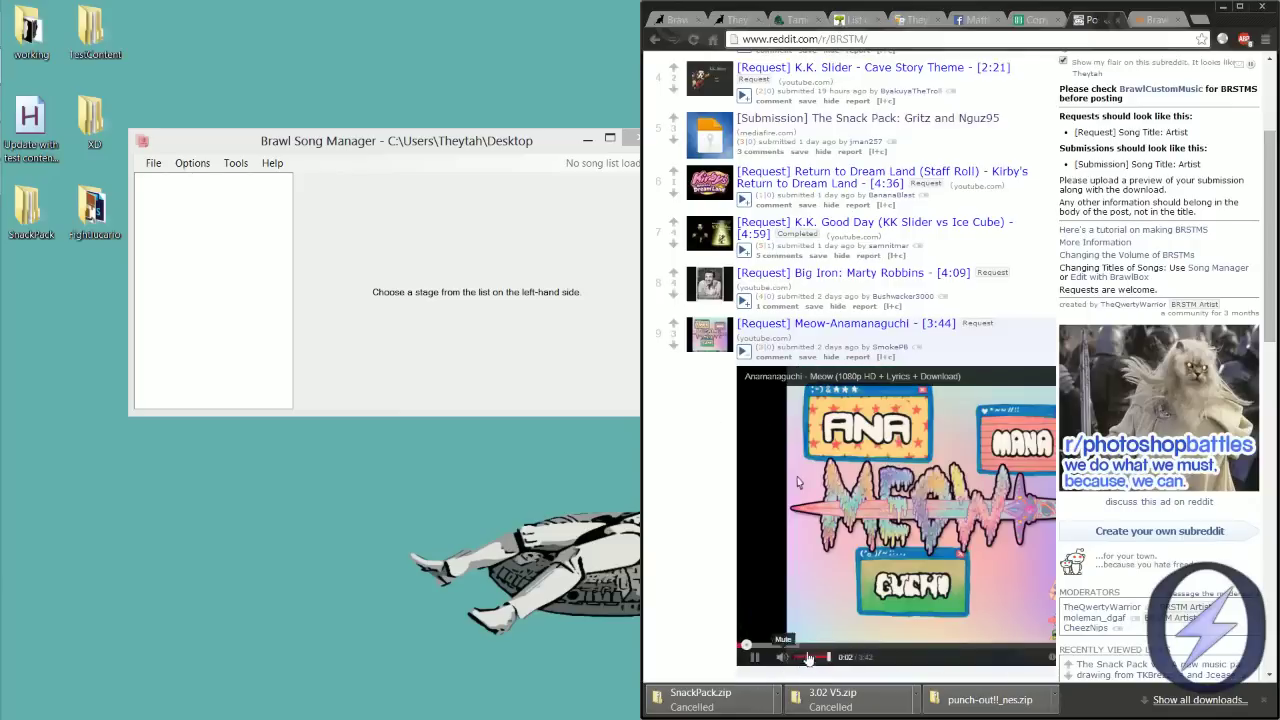
click(745, 352)
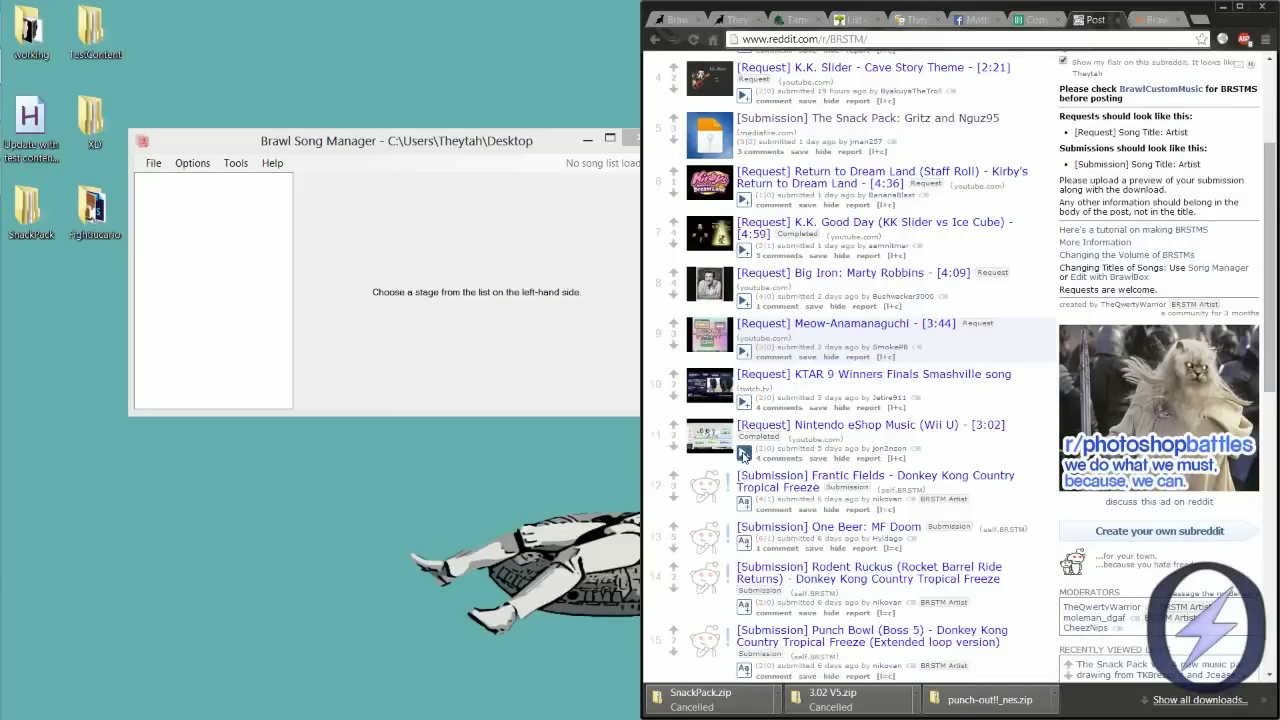
- Expand the Foliage Furnace Act 1 request's video preview, widen the window, then collapse it
scroll(744, 456, down, 4)
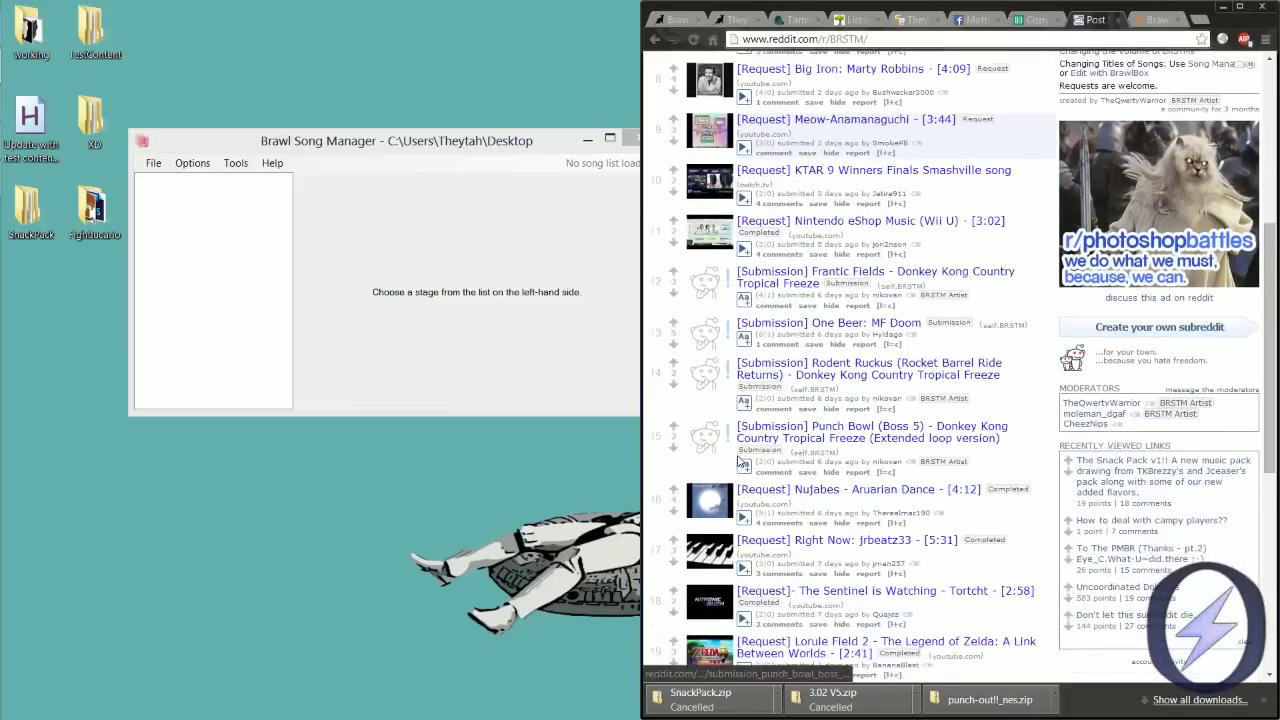
scroll(742, 460, down, 2)
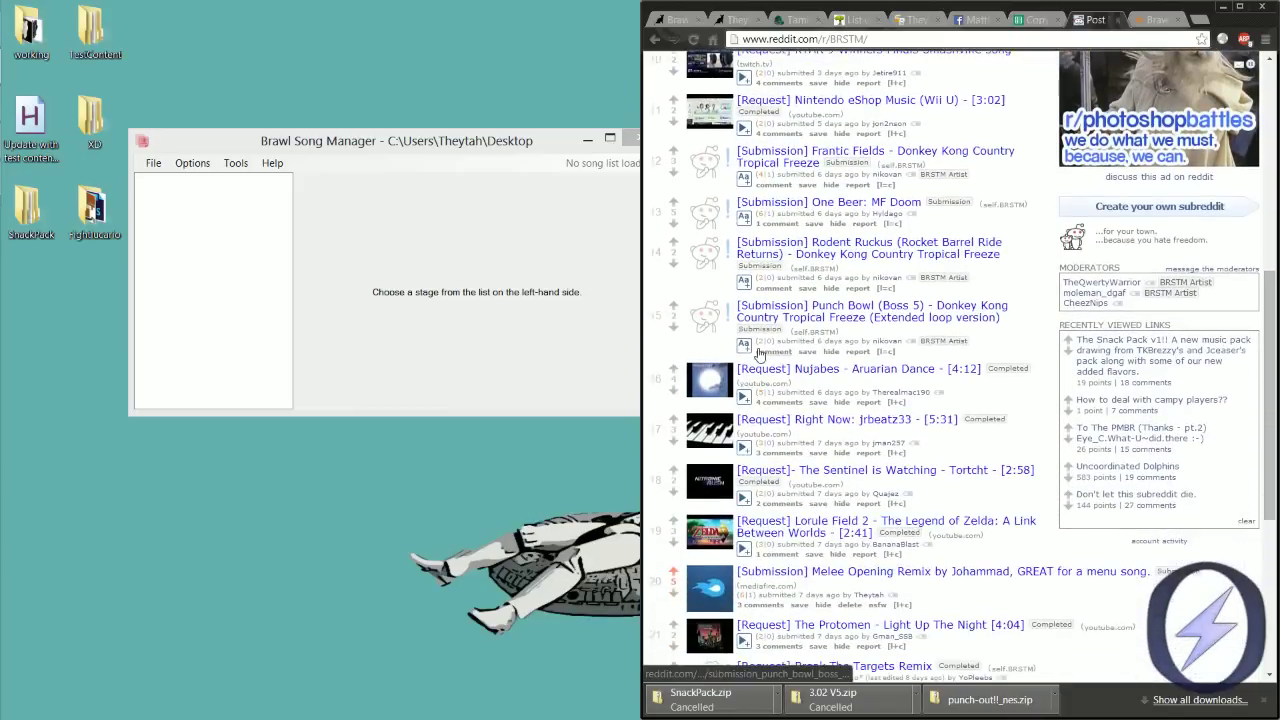
scroll(744, 410, up, 6)
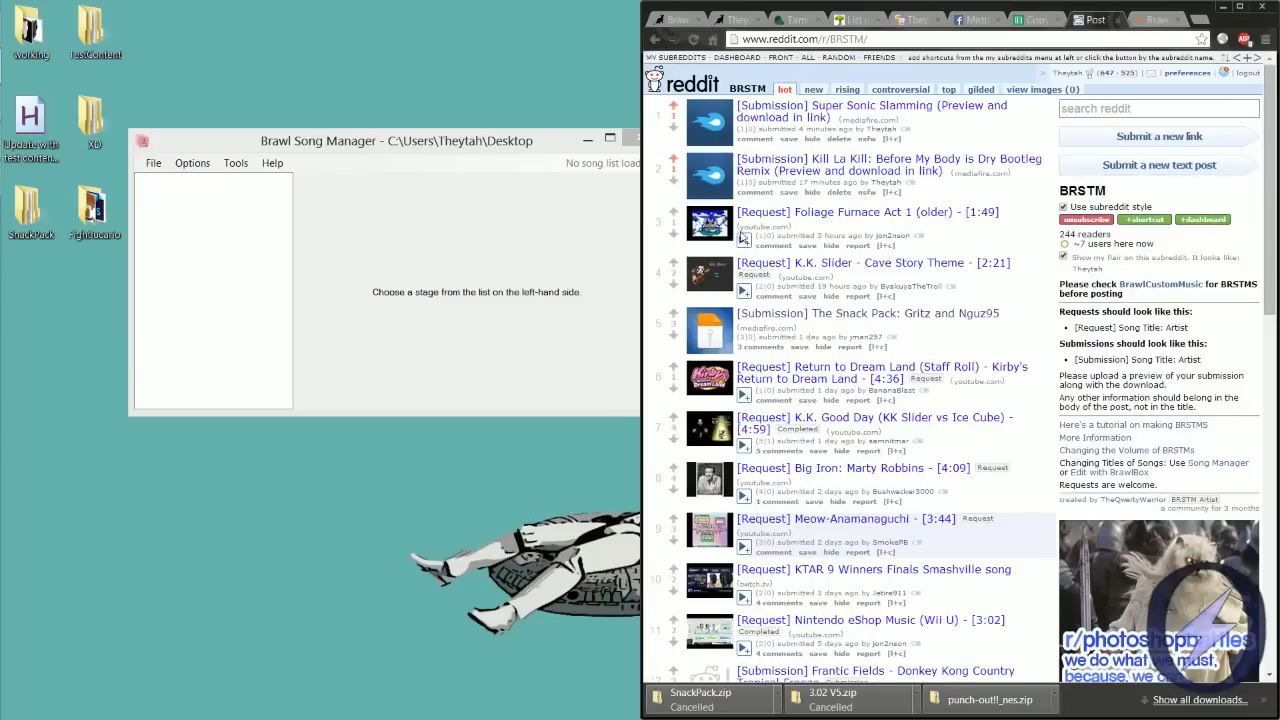
click(744, 239)
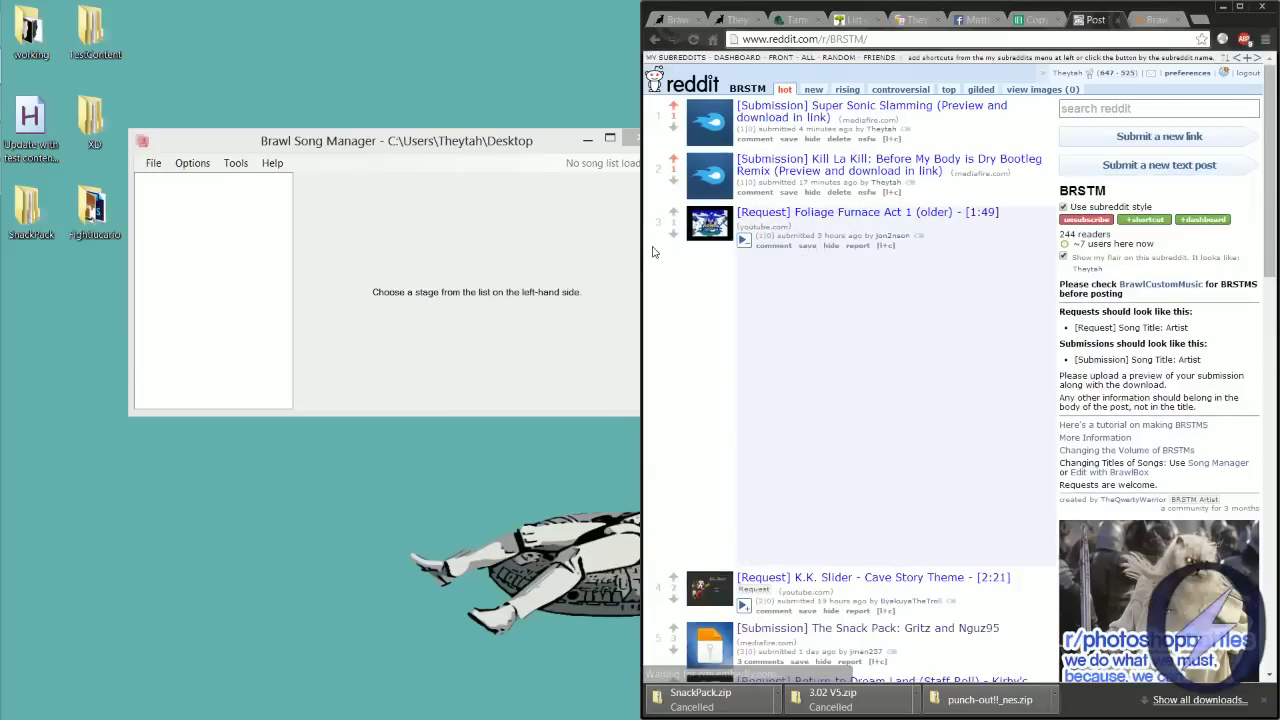
drag(641, 300, 540, 300)
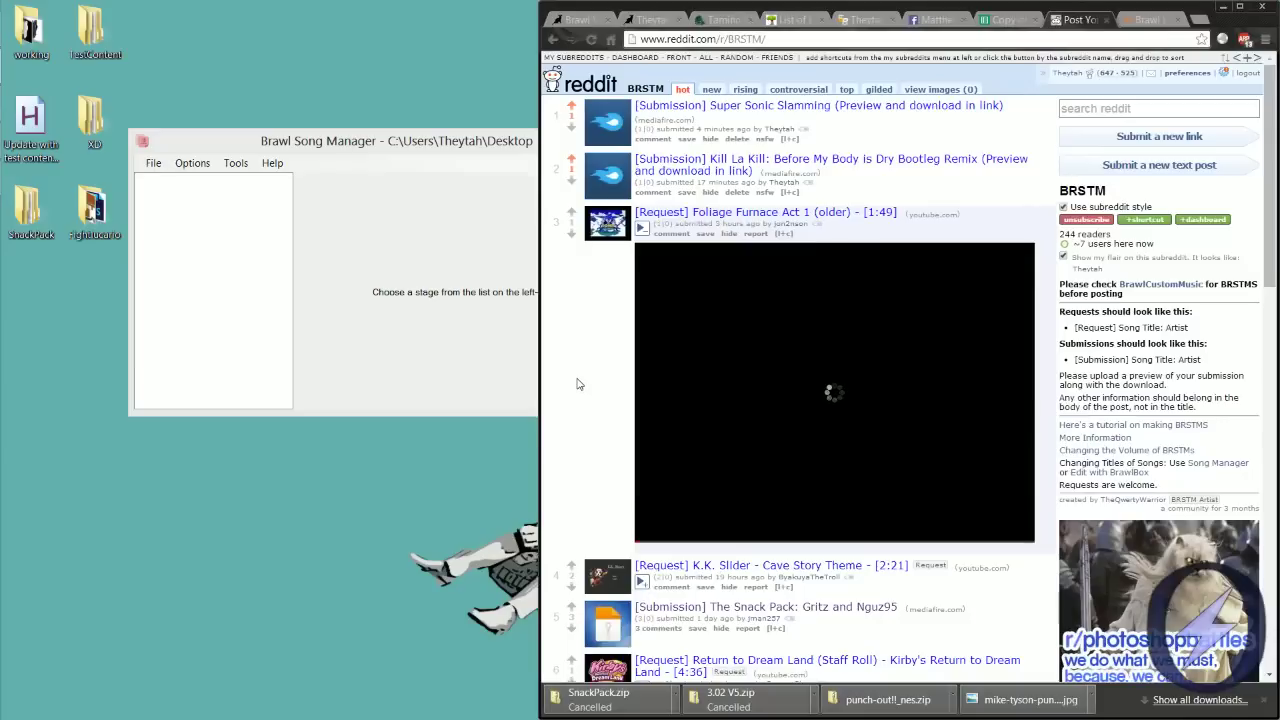
click(642, 228)
- Search for SoundCloud and open the account's liked tracks page
key(ctrl+l)
text(soundcloud)
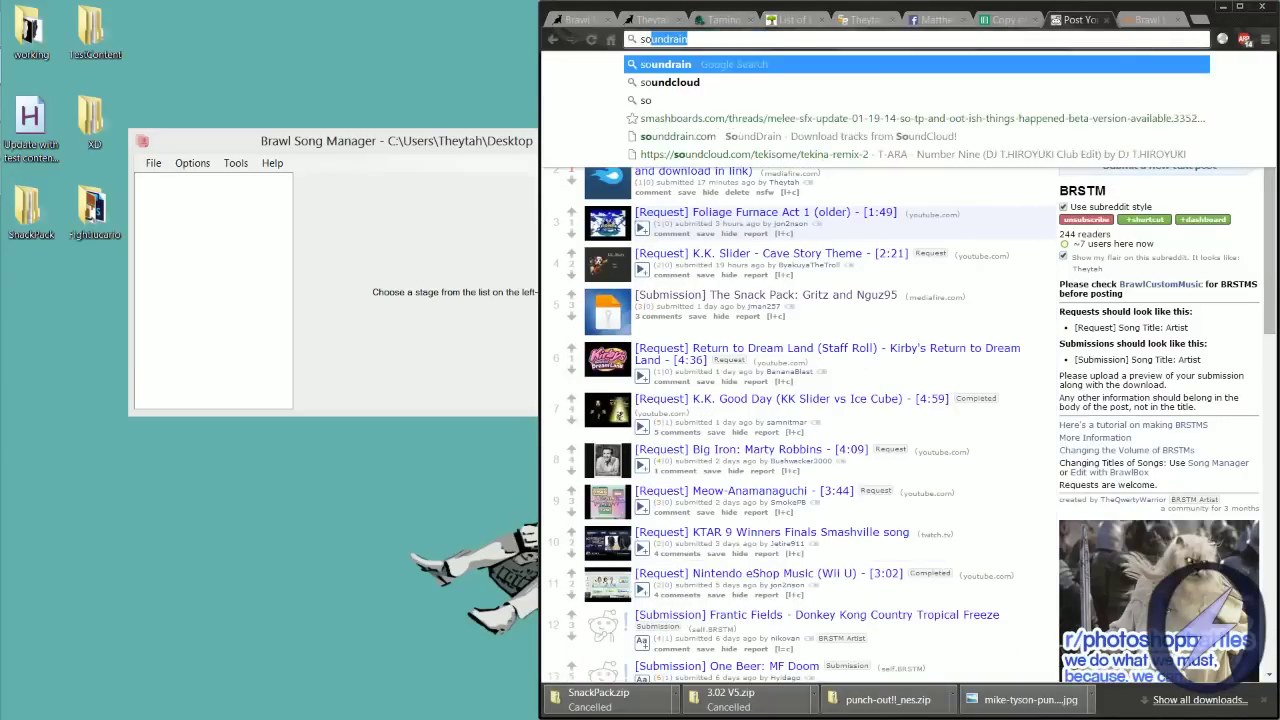
key(Return)
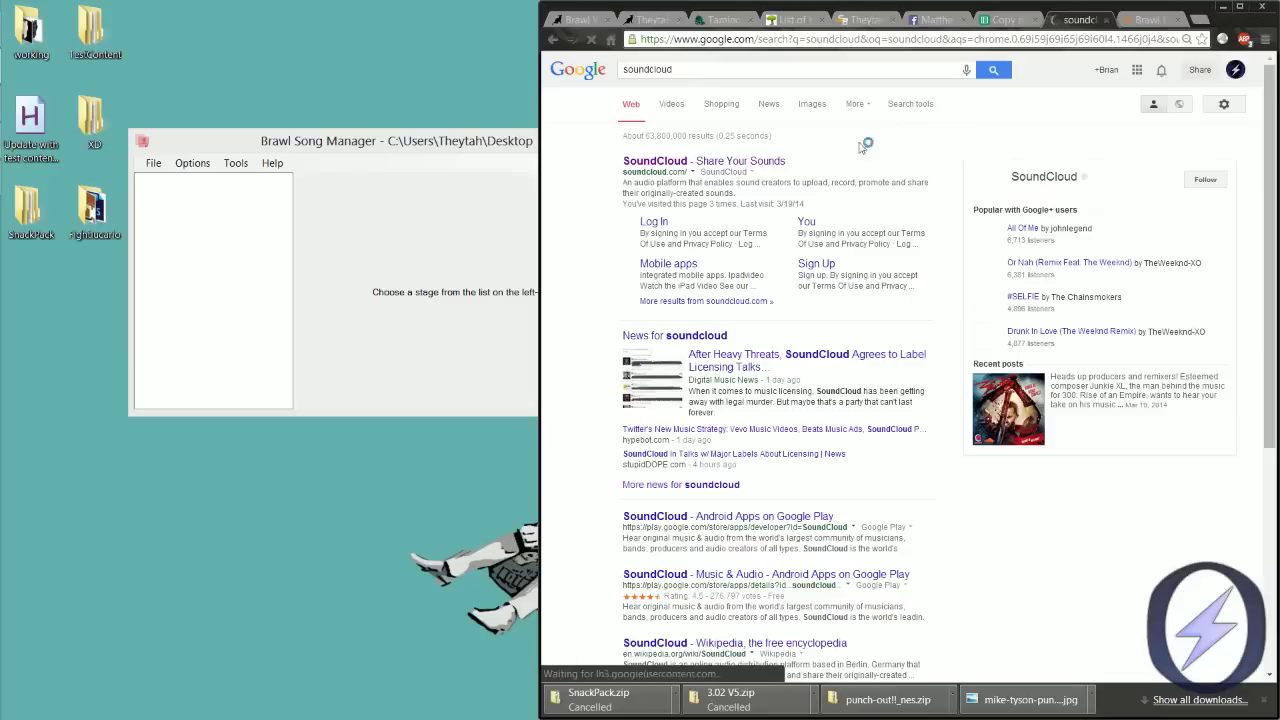
click(745, 166)
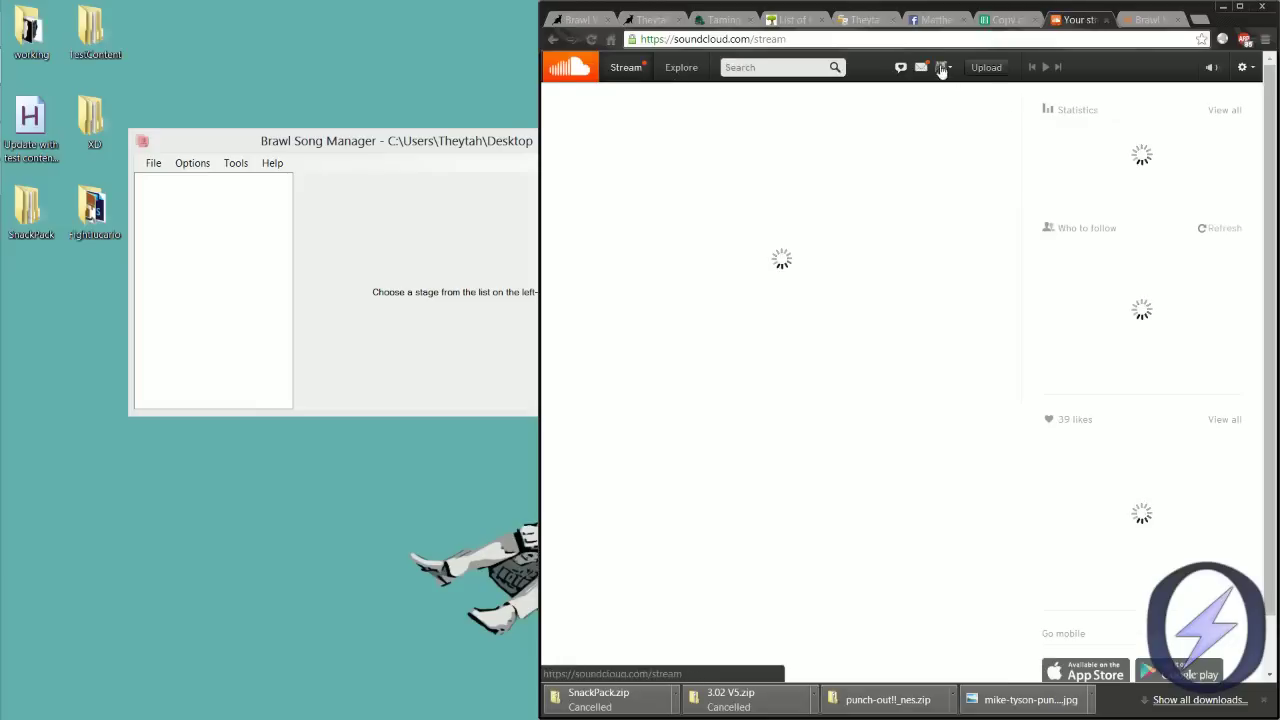
click(940, 66)
click(937, 116)
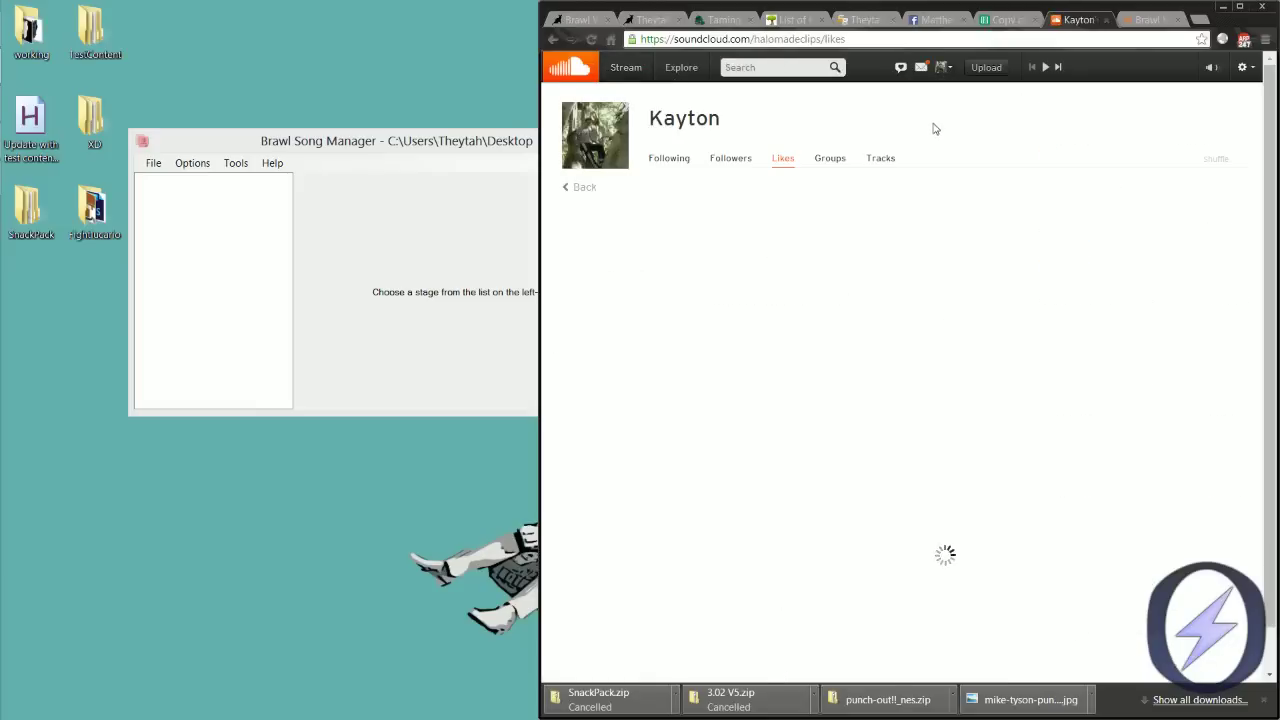
- Audition Mainstream Reverie from about 0:40 and Aquarium Park (Act 2) from about 0:20
scroll(994, 126, down, 1)
scroll(994, 126, down, 1)
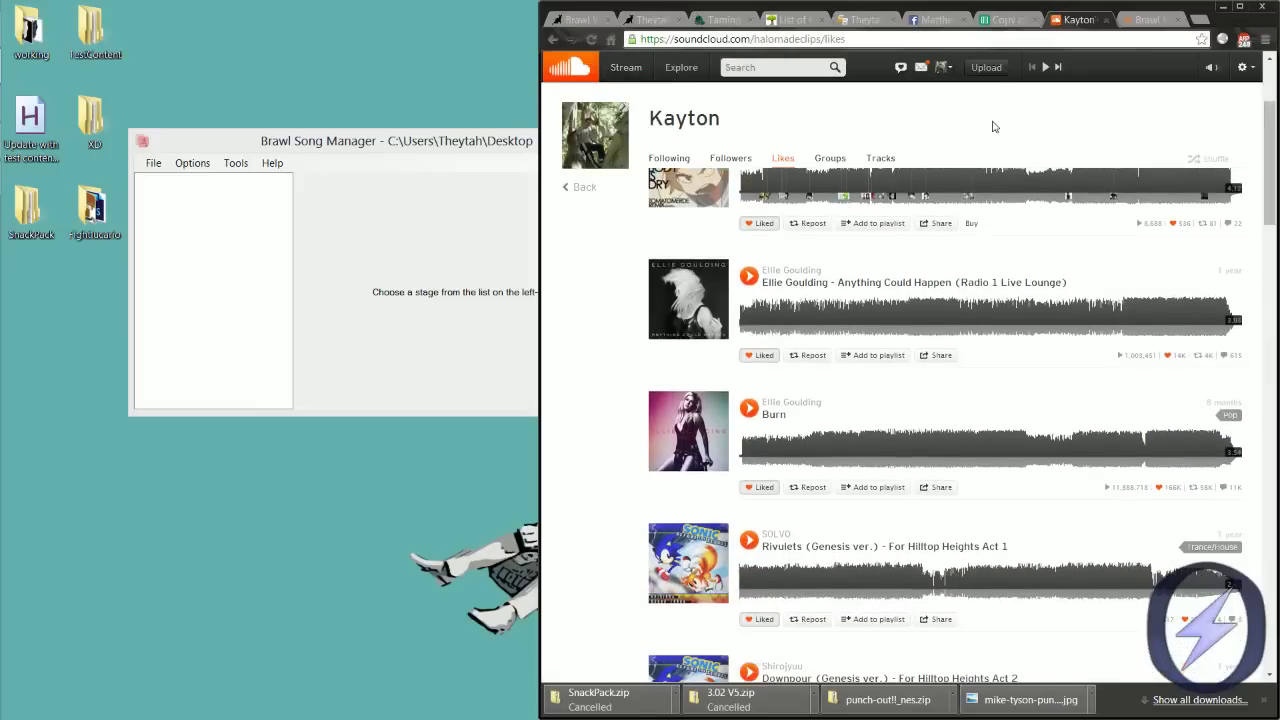
scroll(824, 648, down, 1)
scroll(623, 334, down, 4)
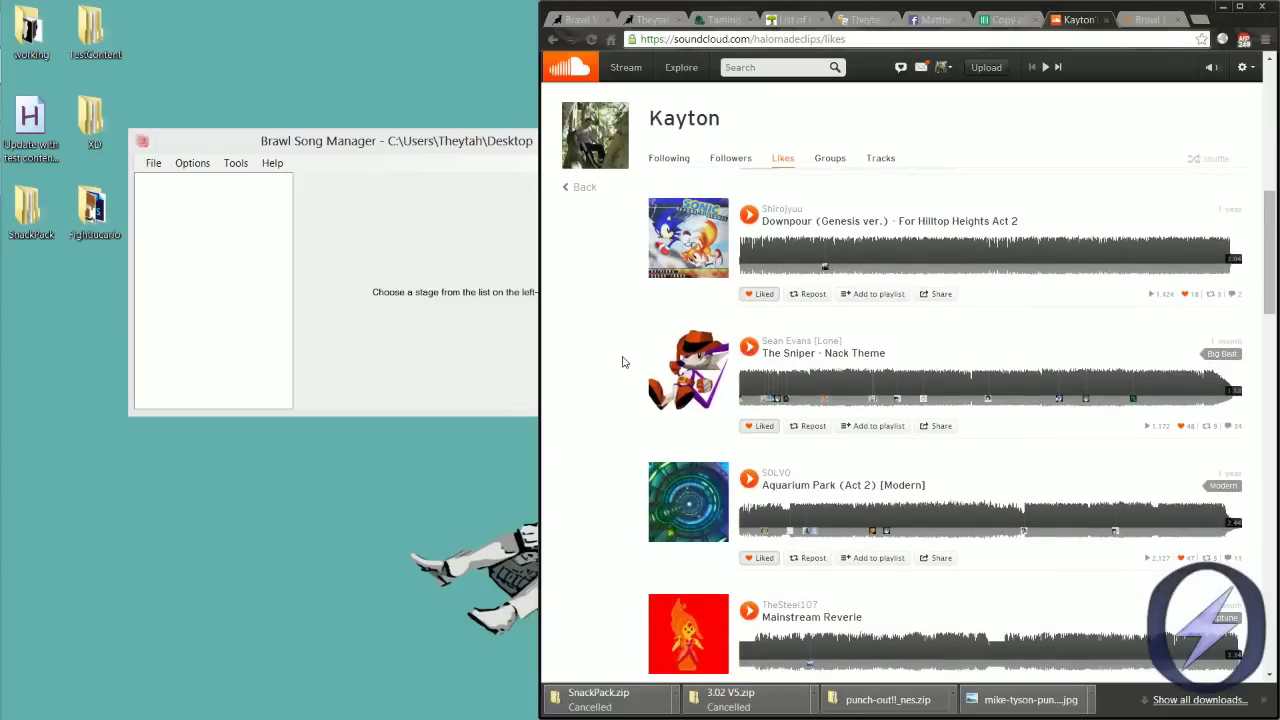
scroll(622, 361, down, 2)
click(750, 457)
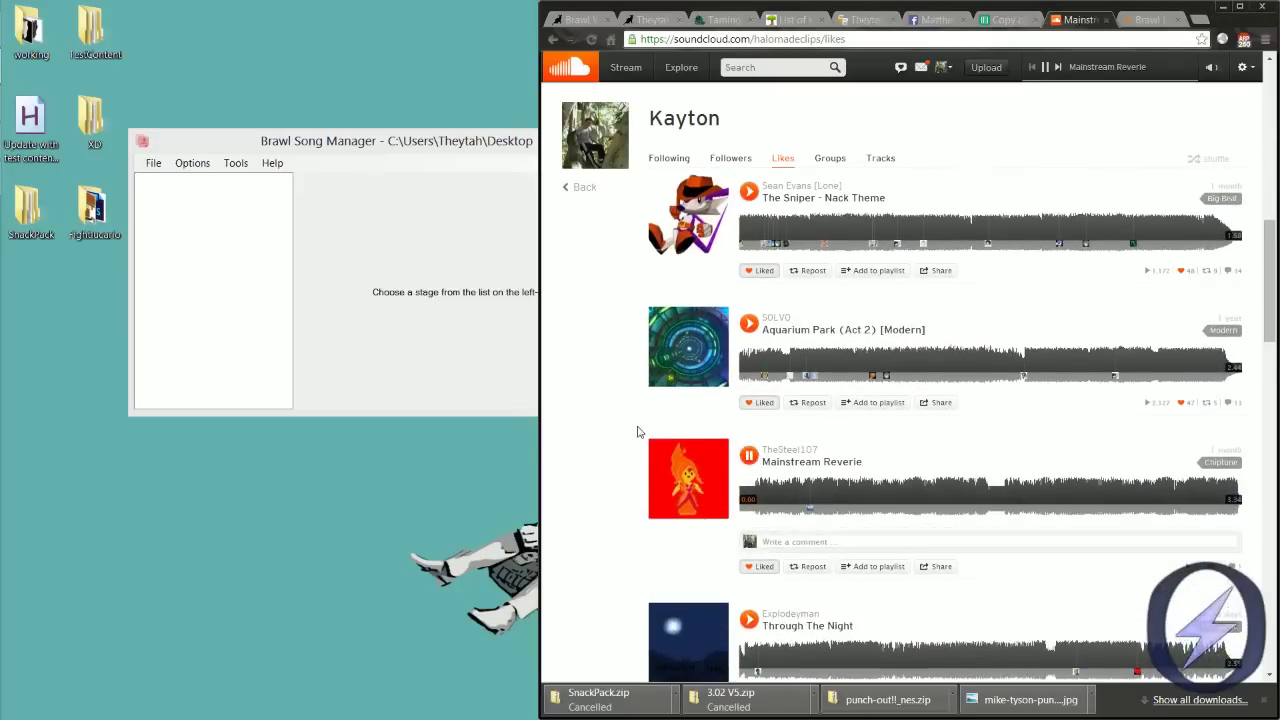
click(836, 500)
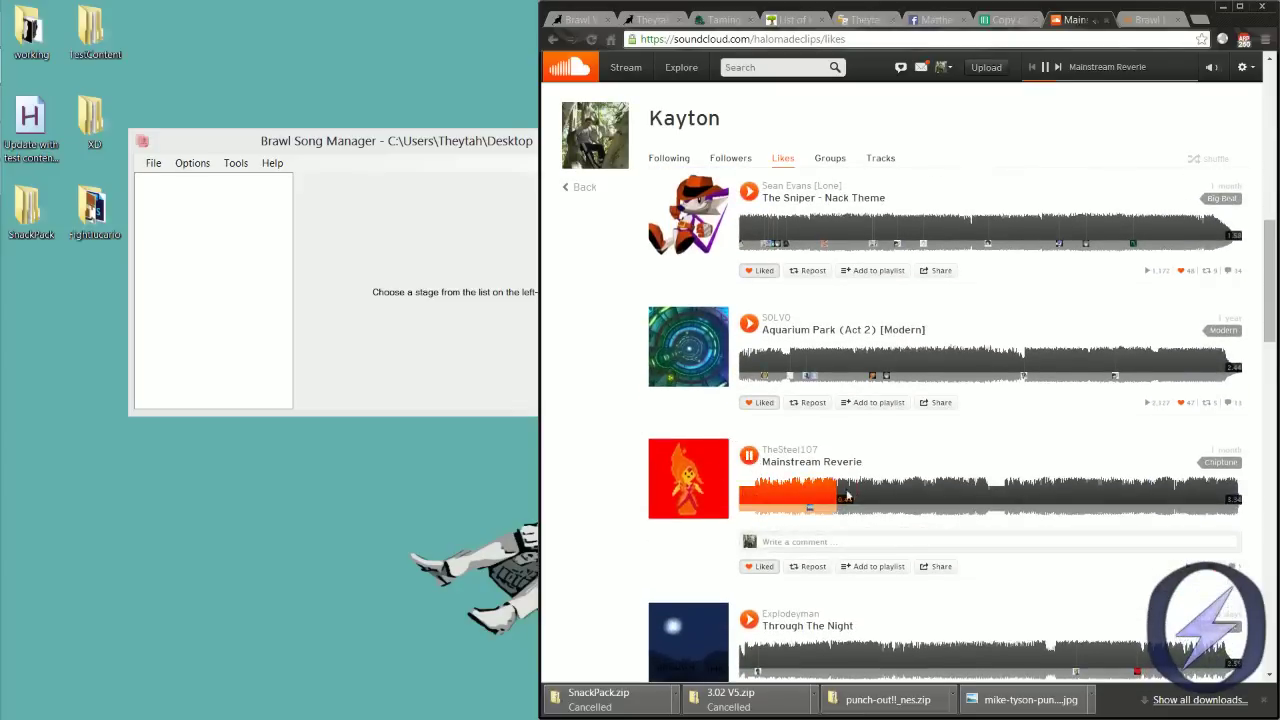
scroll(750, 457, down, 1)
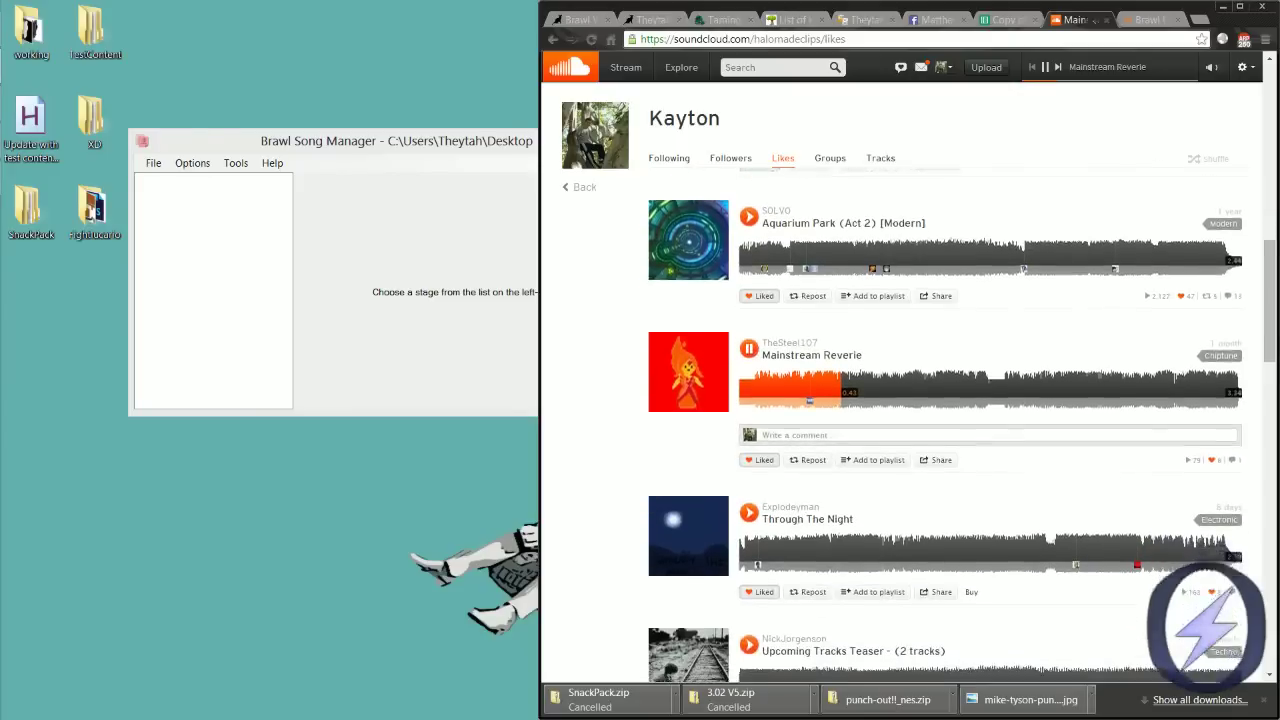
scroll(750, 440, up, 1)
click(749, 433)
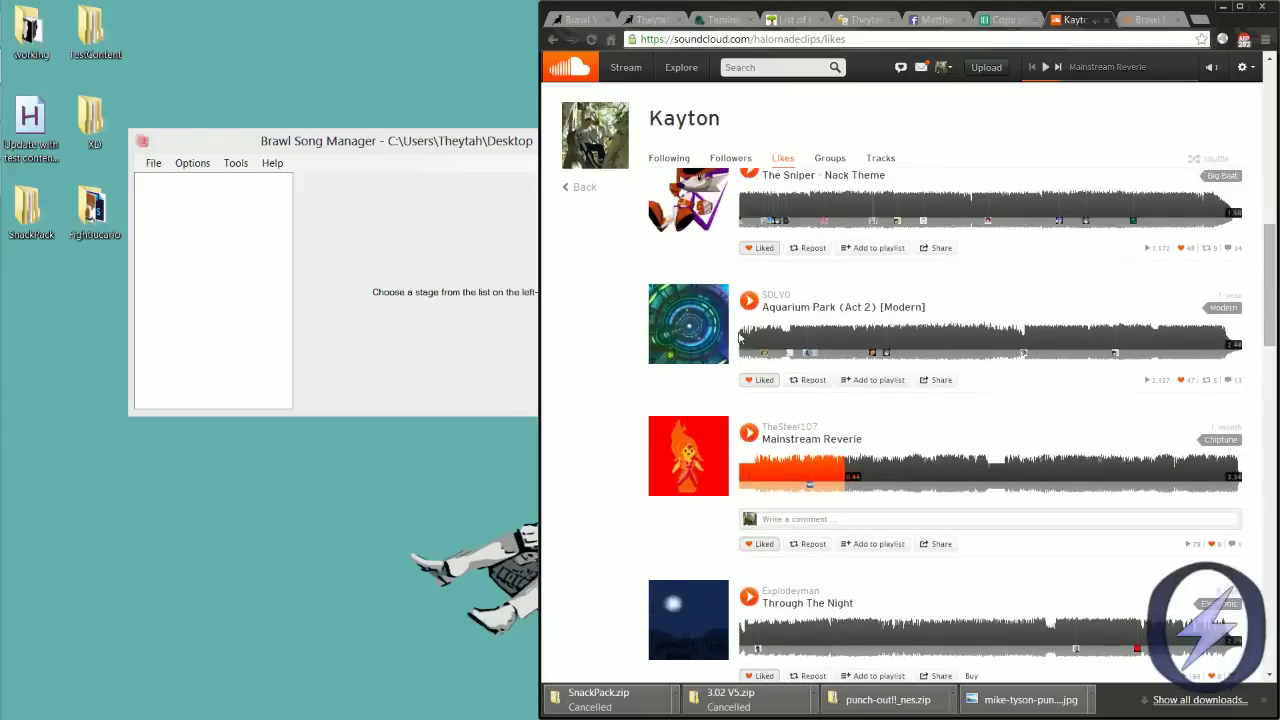
click(749, 303)
click(832, 340)
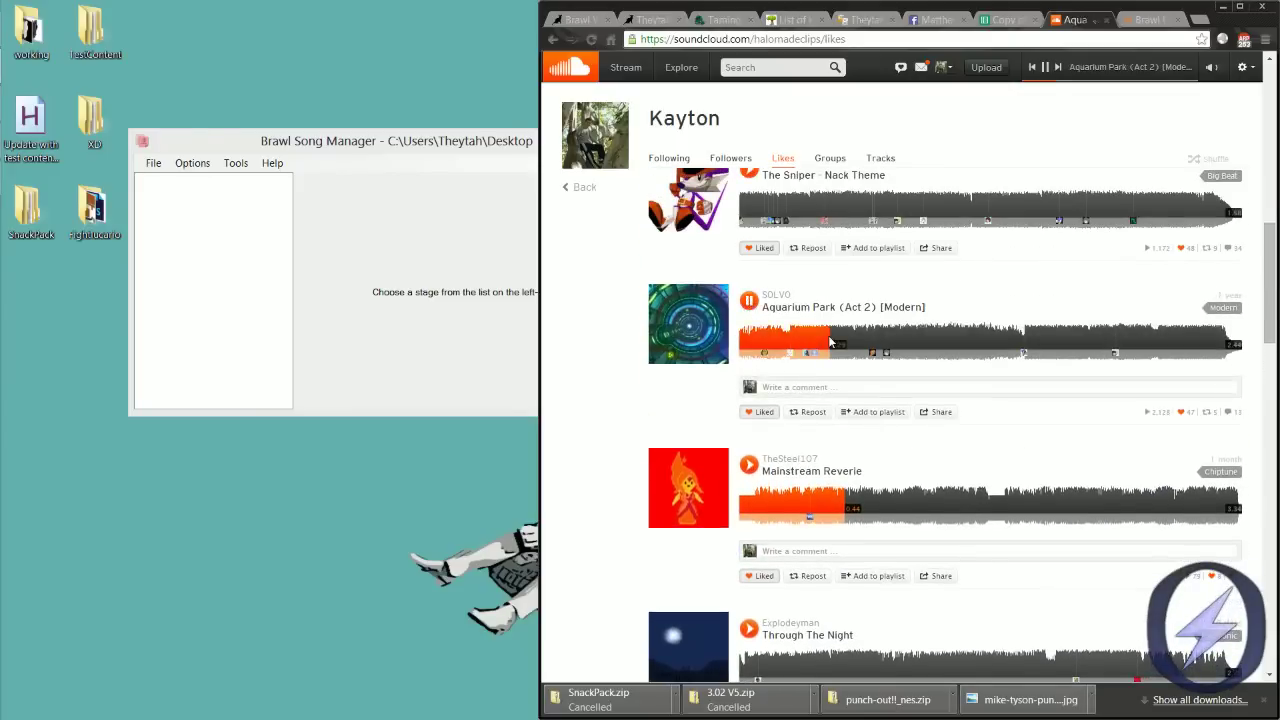
click(748, 301)
- Play The Sniper - Nack Theme from about 0:17, then pause it around 0:28
click(749, 177)
click(792, 208)
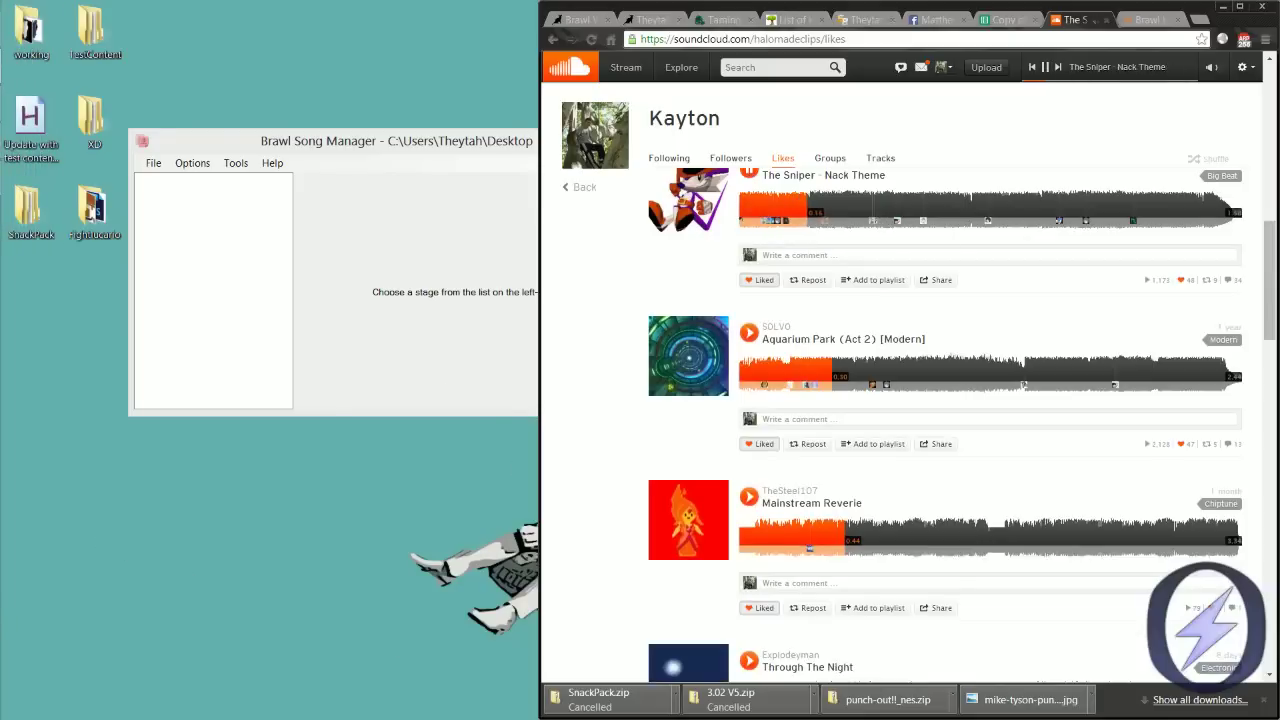
mouse_move(1216, 75)
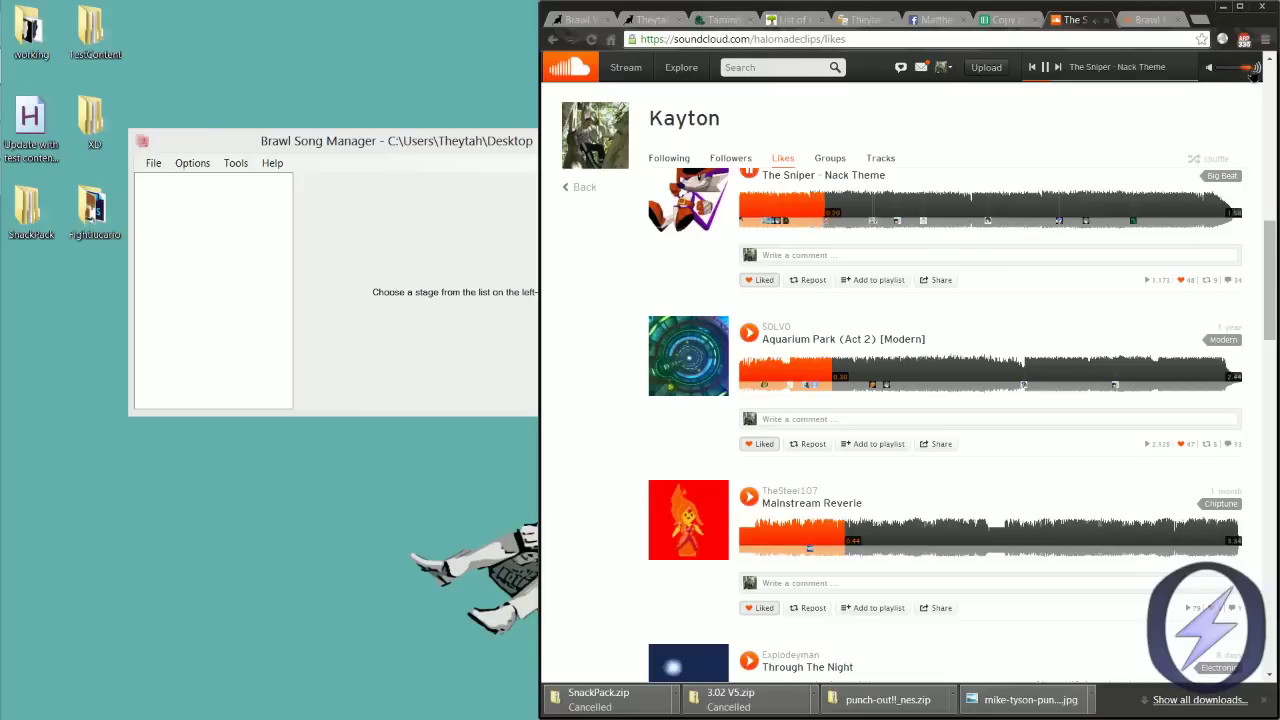
scroll(1040, 240, up, 2)
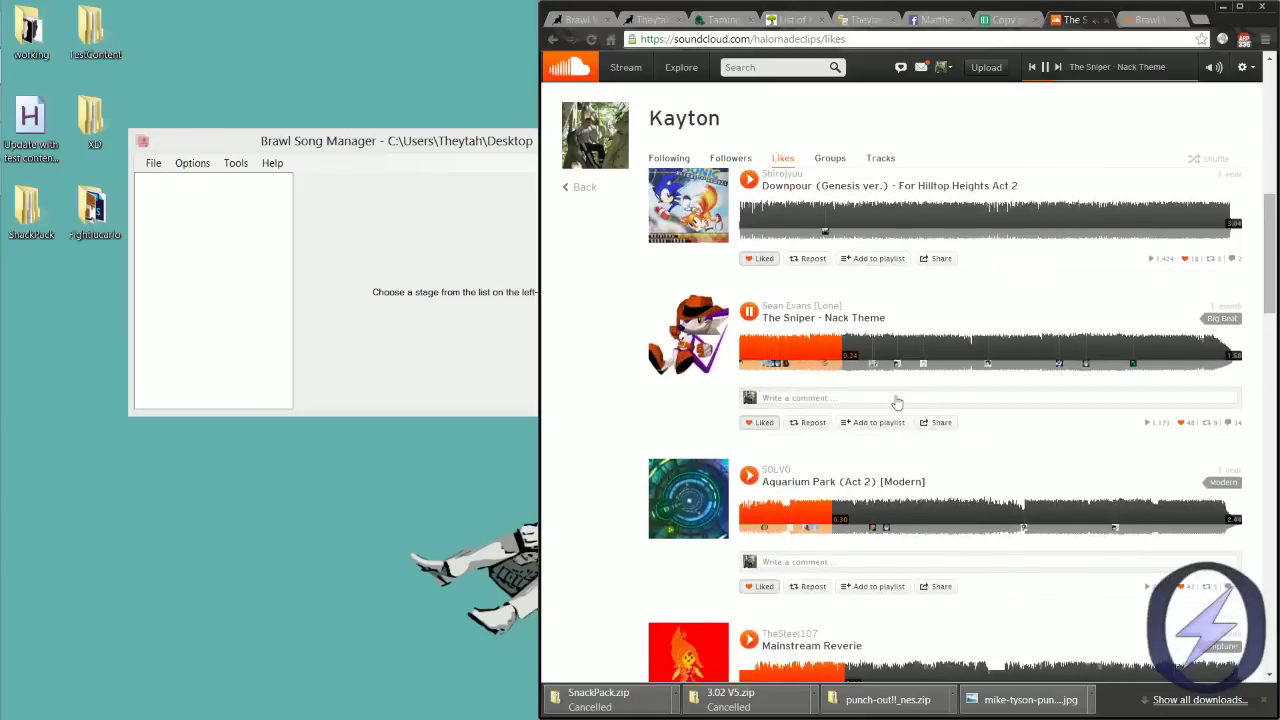
mouse_move(805, 308)
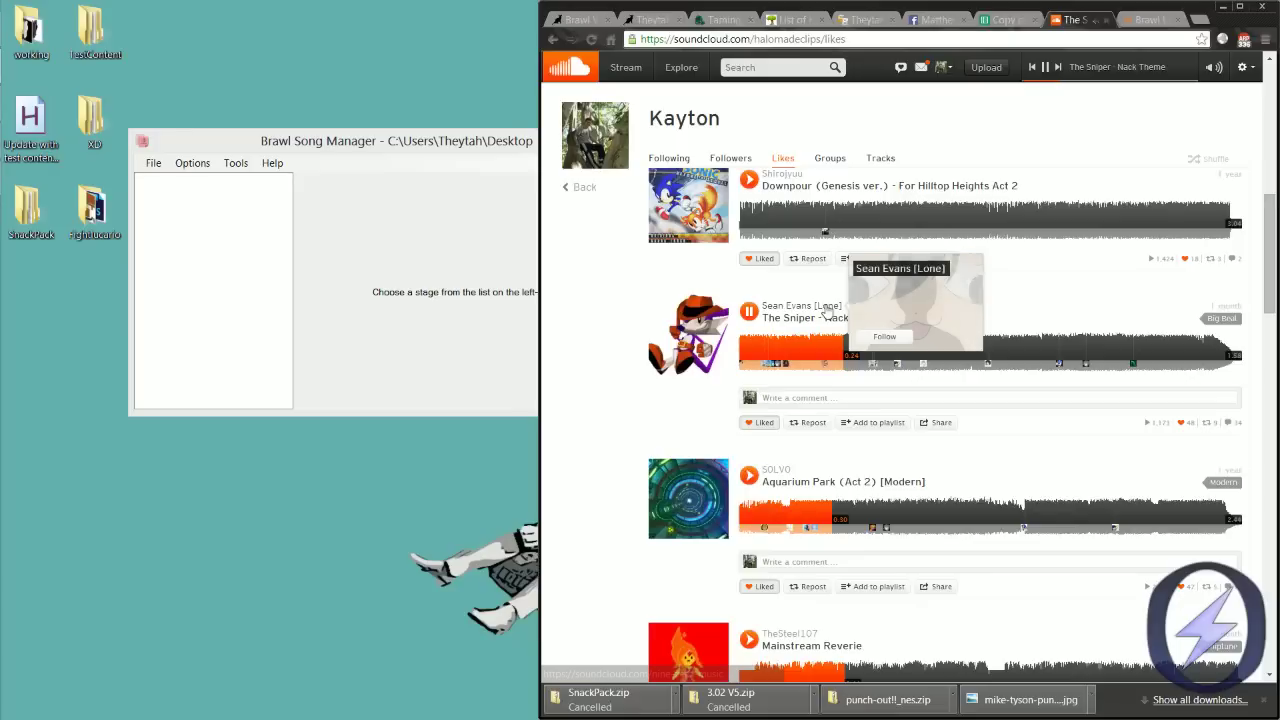
click(749, 312)
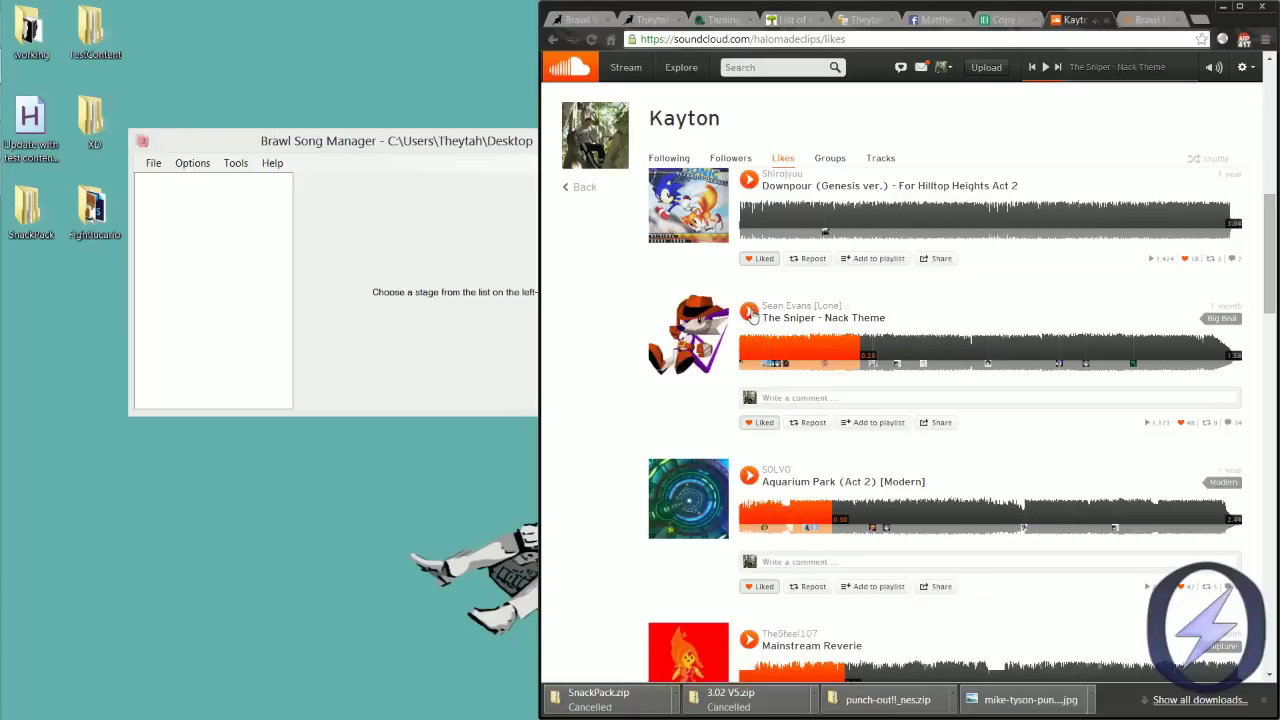
- Open SoundDrain in a new tab, then return to the SoundCloud likes tab
click(1200, 22)
text(soundrain)
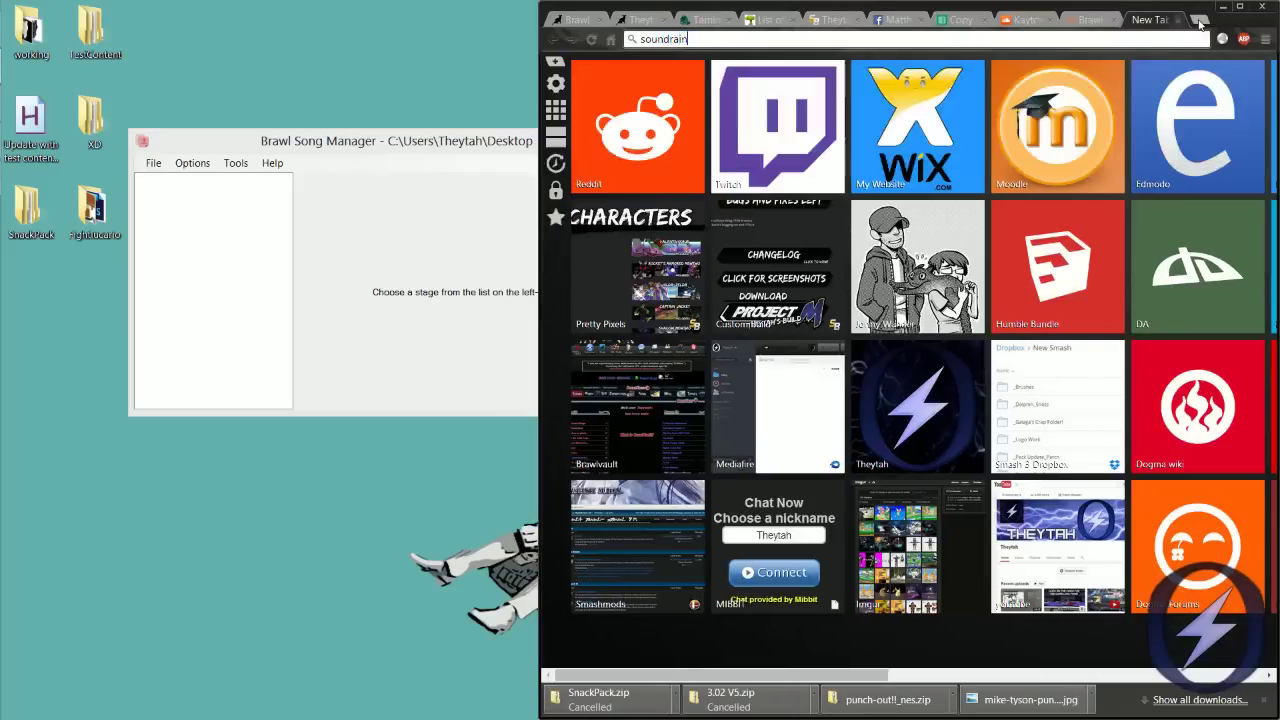
key(Return)
key(Down)
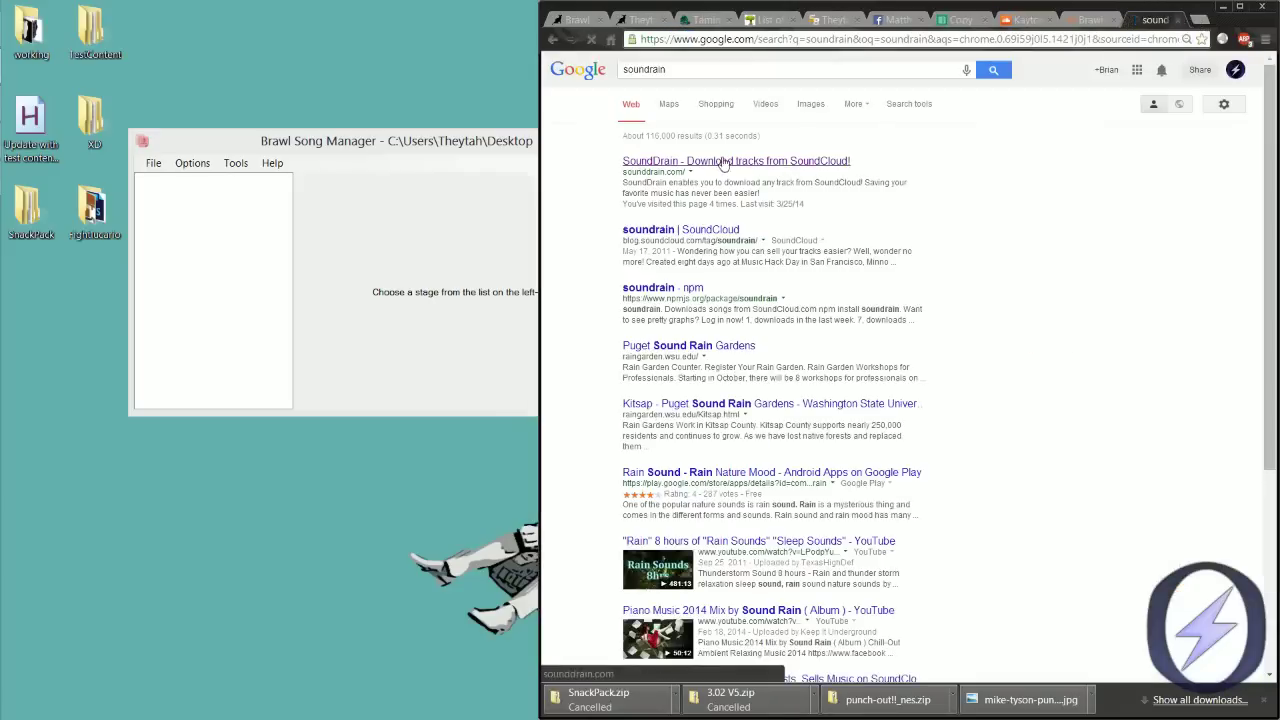
key(Return)
click(1100, 22)
click(1022, 18)
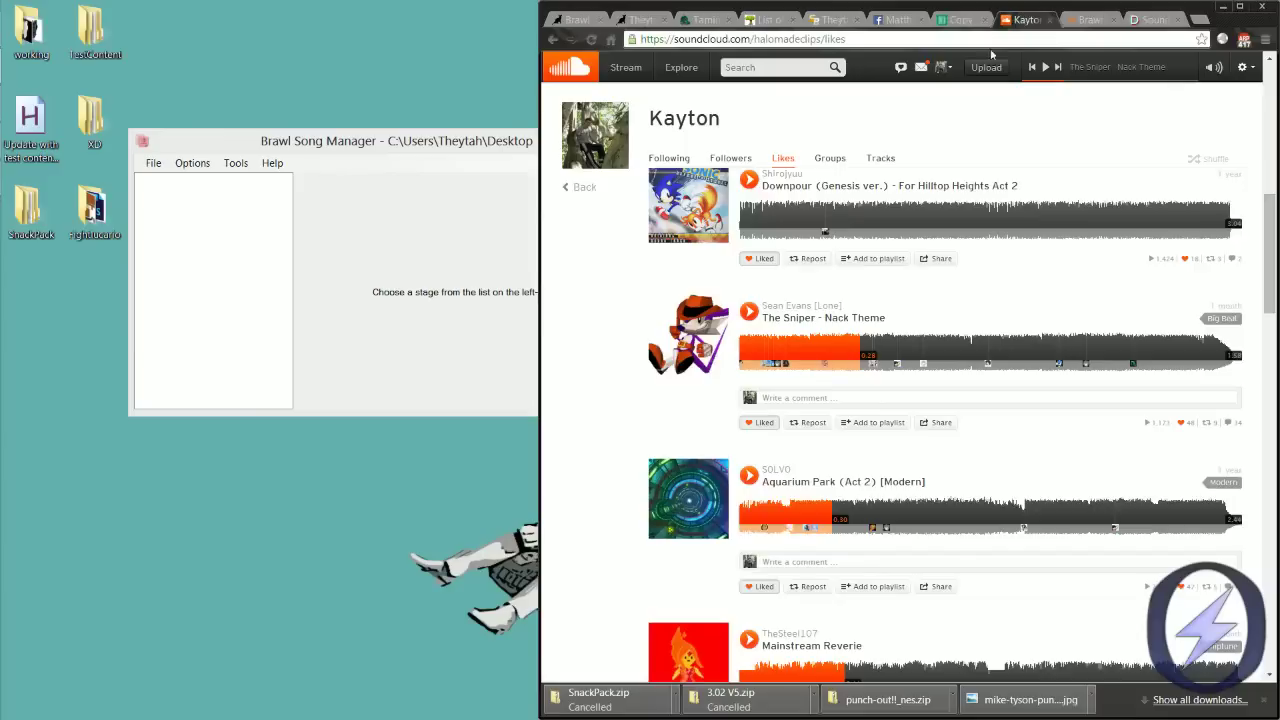
- Copy The Sniper - Nack Theme track link and submit it to SoundDrain
right_click(792, 318)
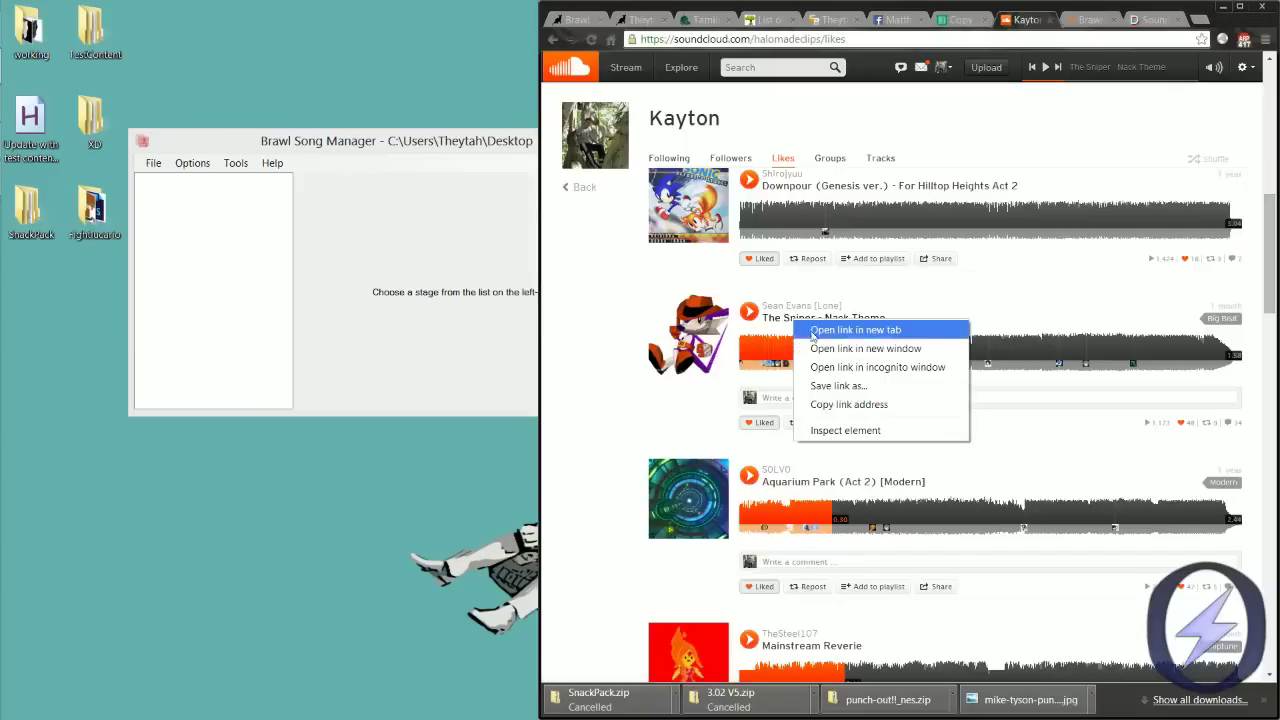
click(825, 403)
click(1150, 19)
text(https://soundcloud.com/nine-zero-music/the-sniper-nack-theme)
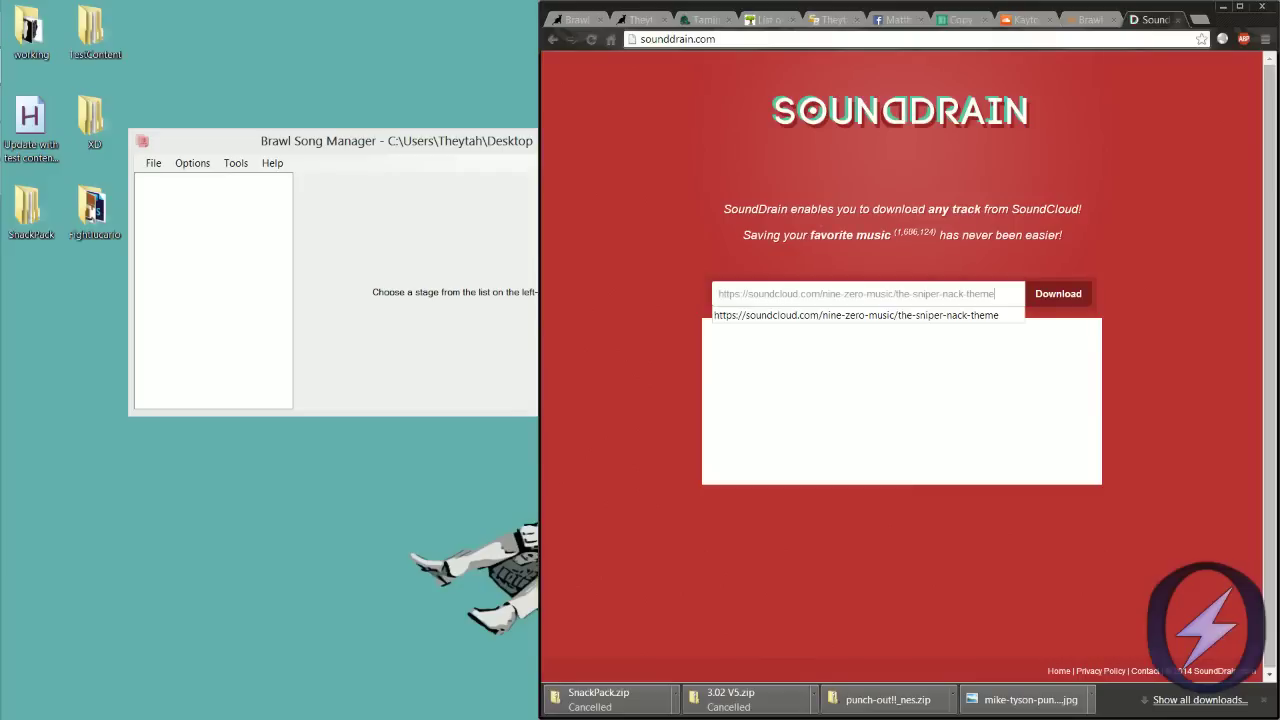
key(Return)
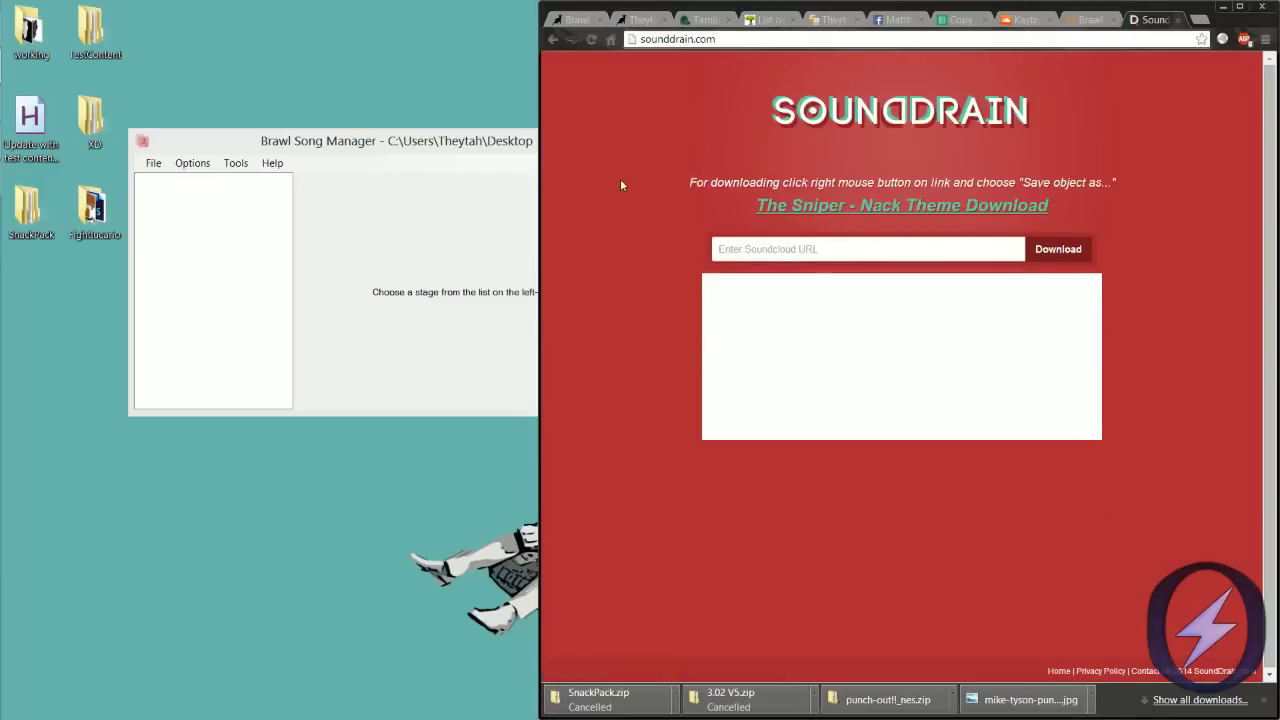
- Save SoundDrain's download link as 'The Sniper - Nack Theme' MP3 on the Desktop
right_click(869, 214)
click(898, 272)
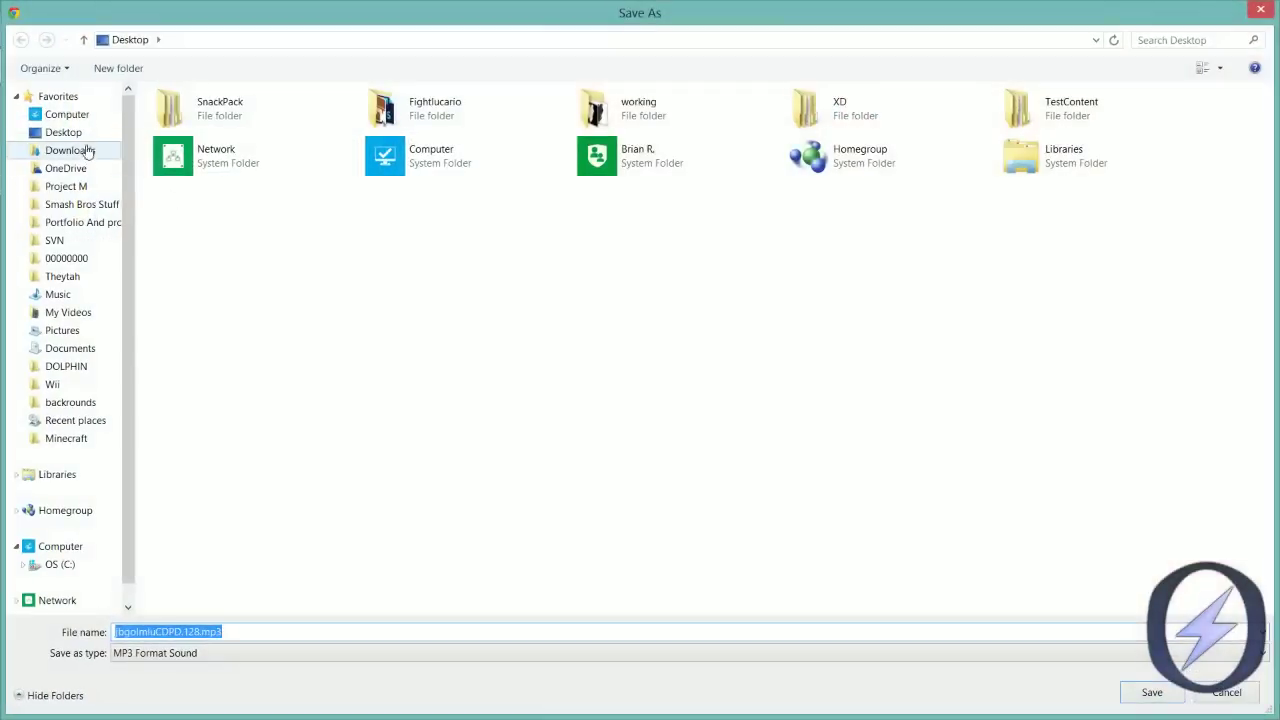
click(287, 595)
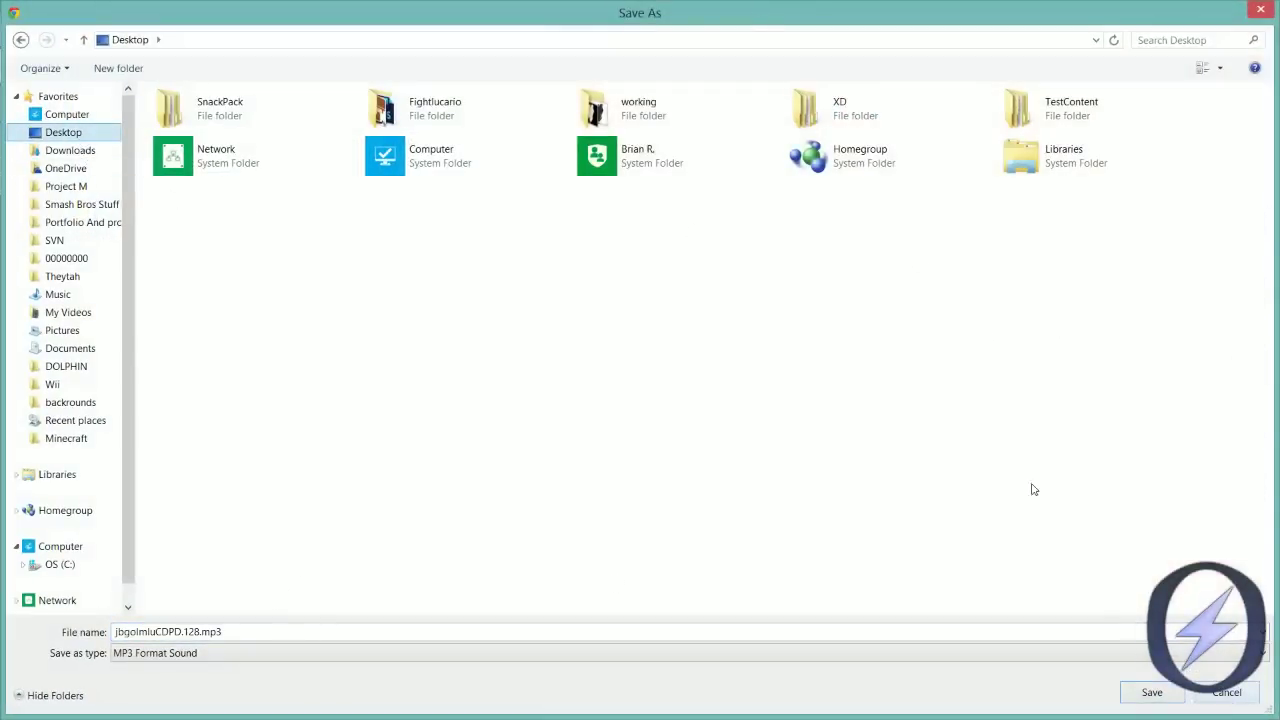
click(1226, 693)
drag(740, 208, 965, 217)
key(ctrl+c)
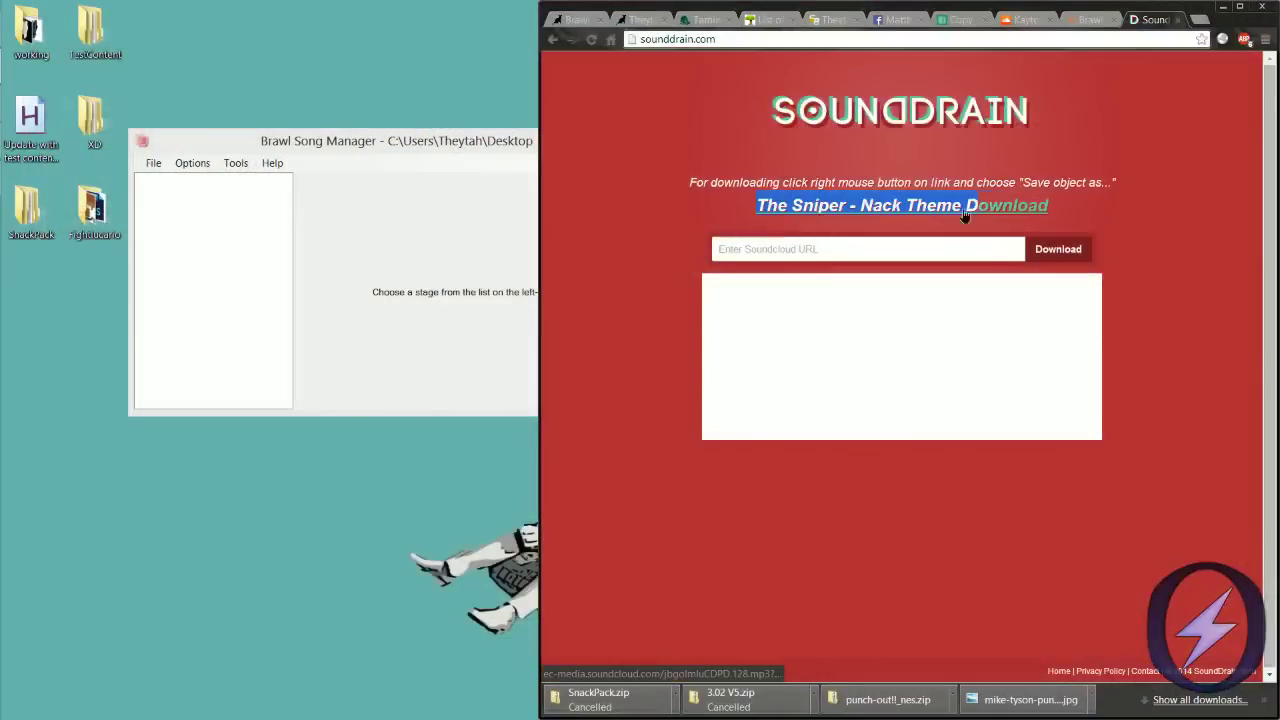
right_click(960, 210)
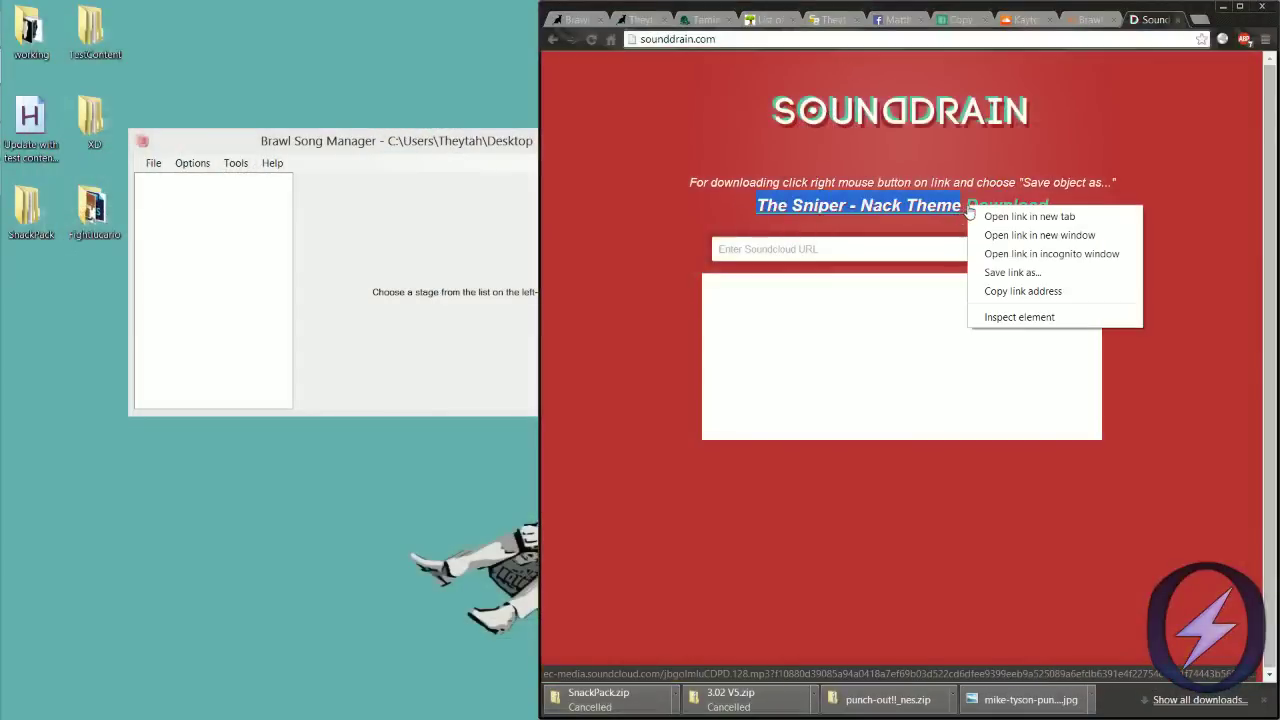
click(991, 280)
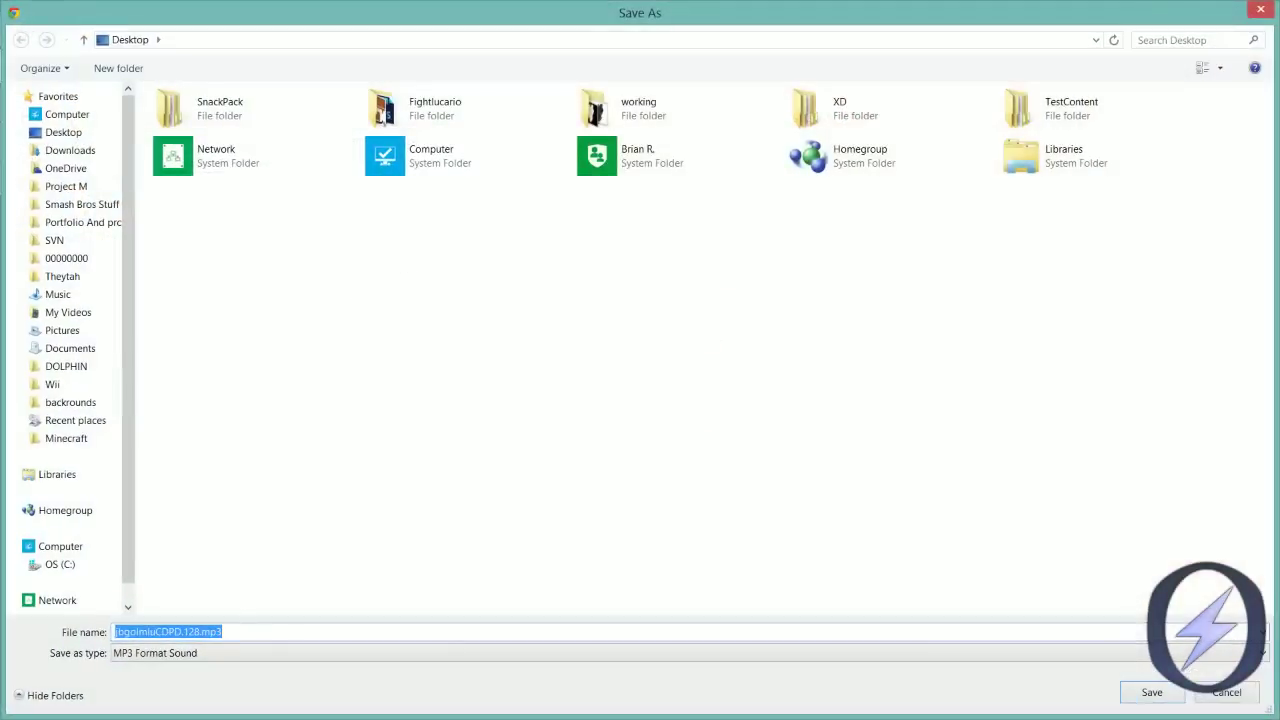
key(ctrl+v)
key(Return)
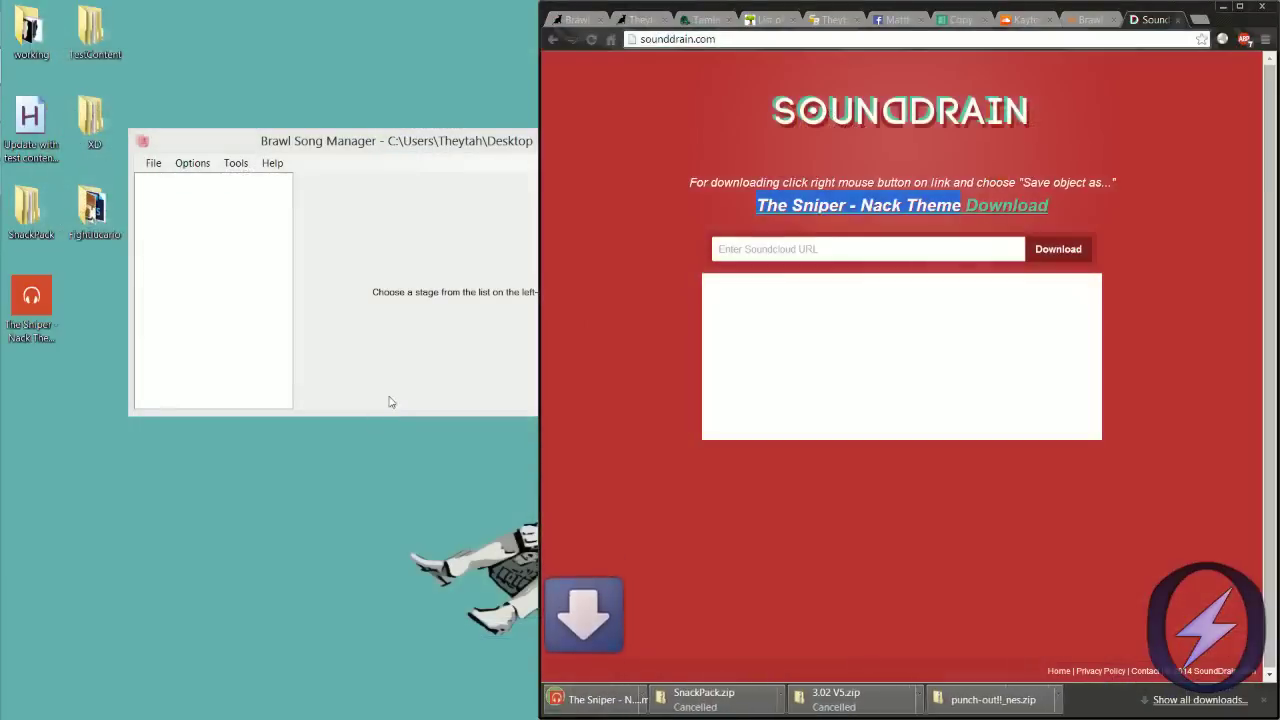
click(1222, 6)
- Open the Nack Theme MP3 in Audacity, dock and widen its window, and preview playback
right_click(31, 298)
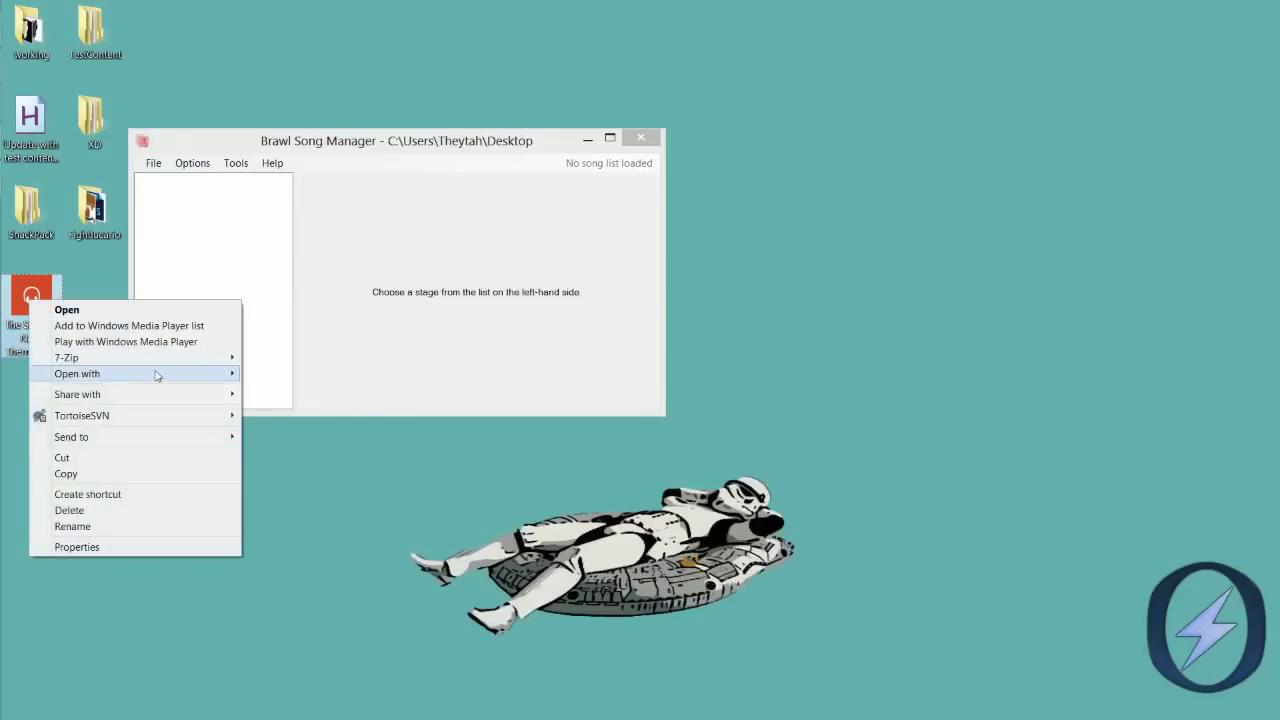
mouse_move(168, 377)
click(250, 389)
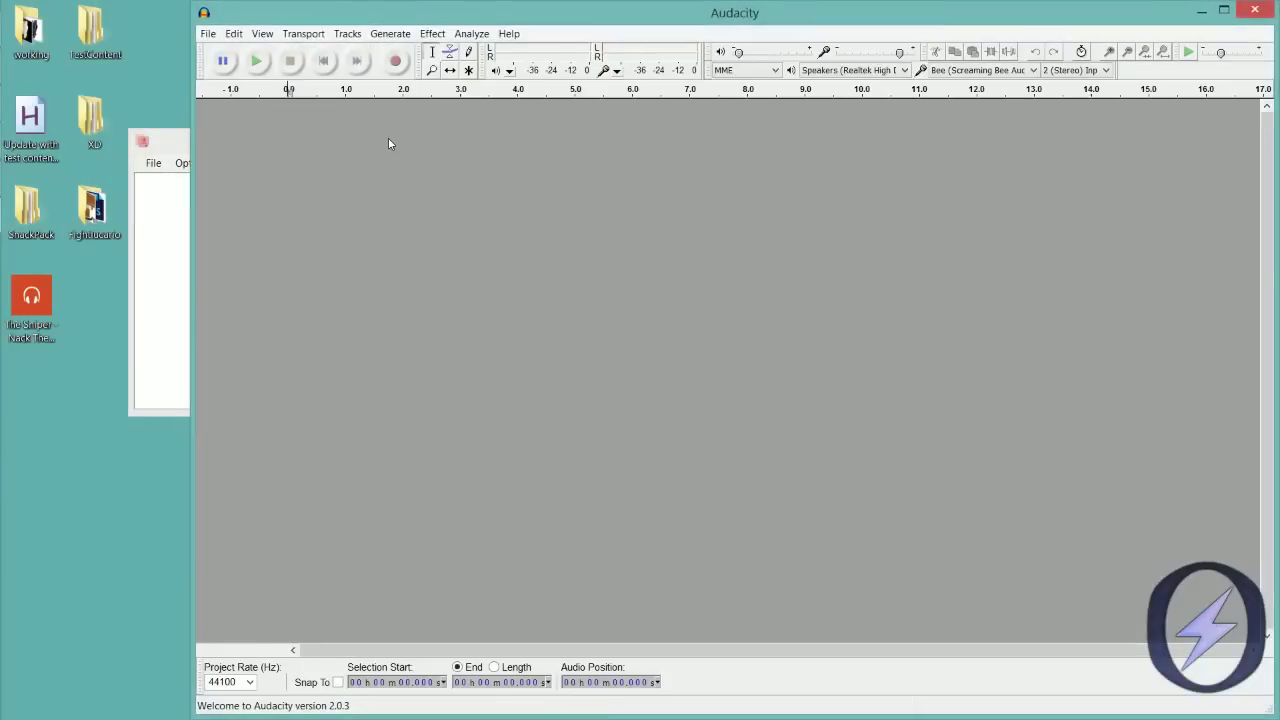
key(super+Right)
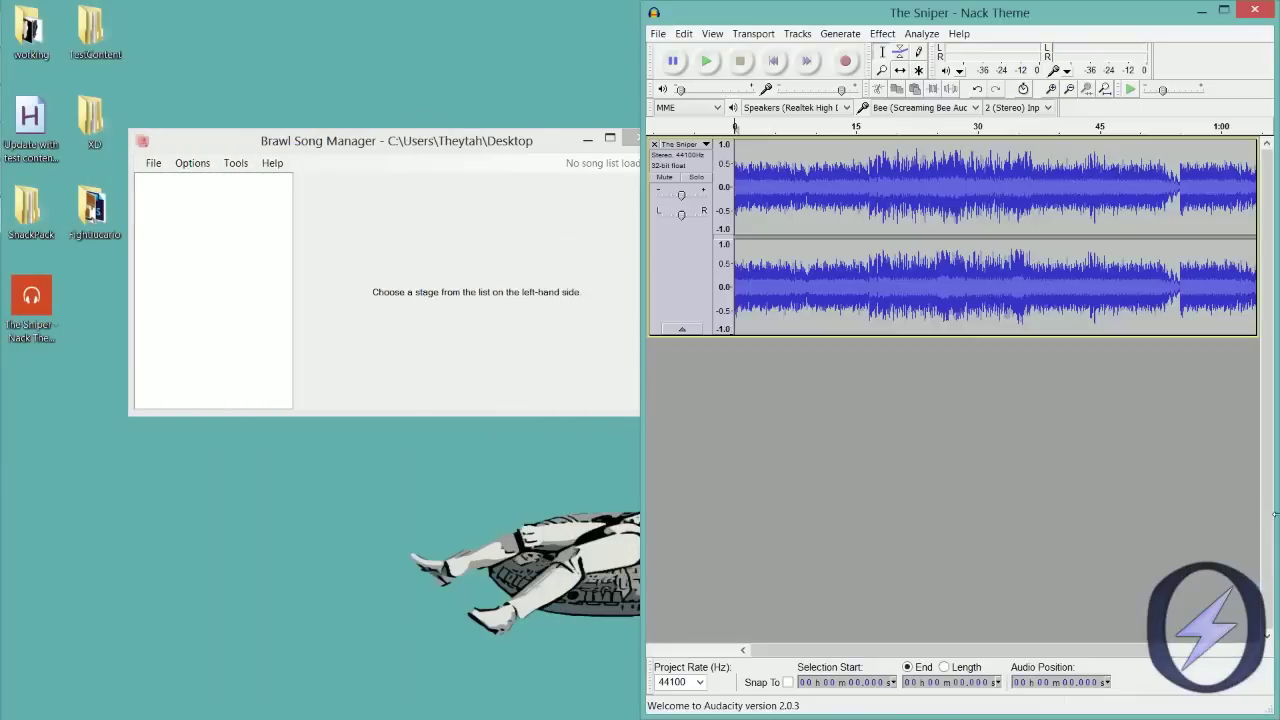
drag(635, 133, 325, 118)
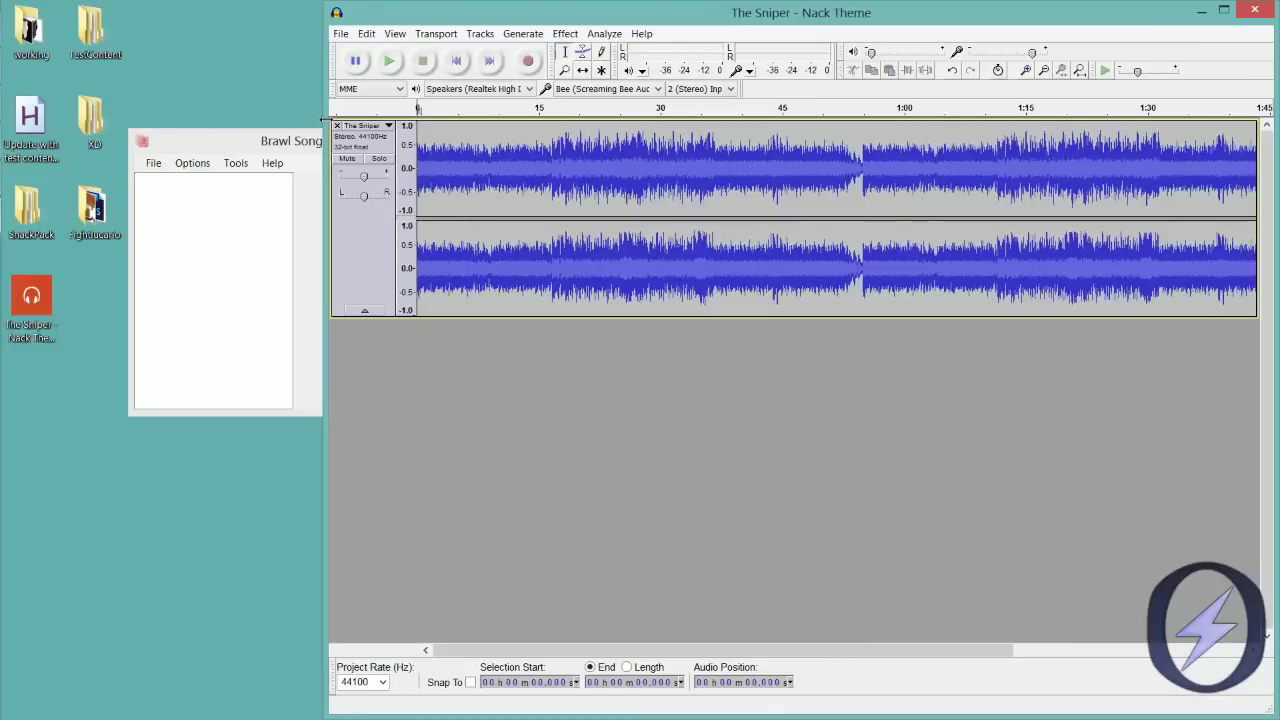
click(344, 35)
click(344, 35)
click(344, 35)
click(344, 35)
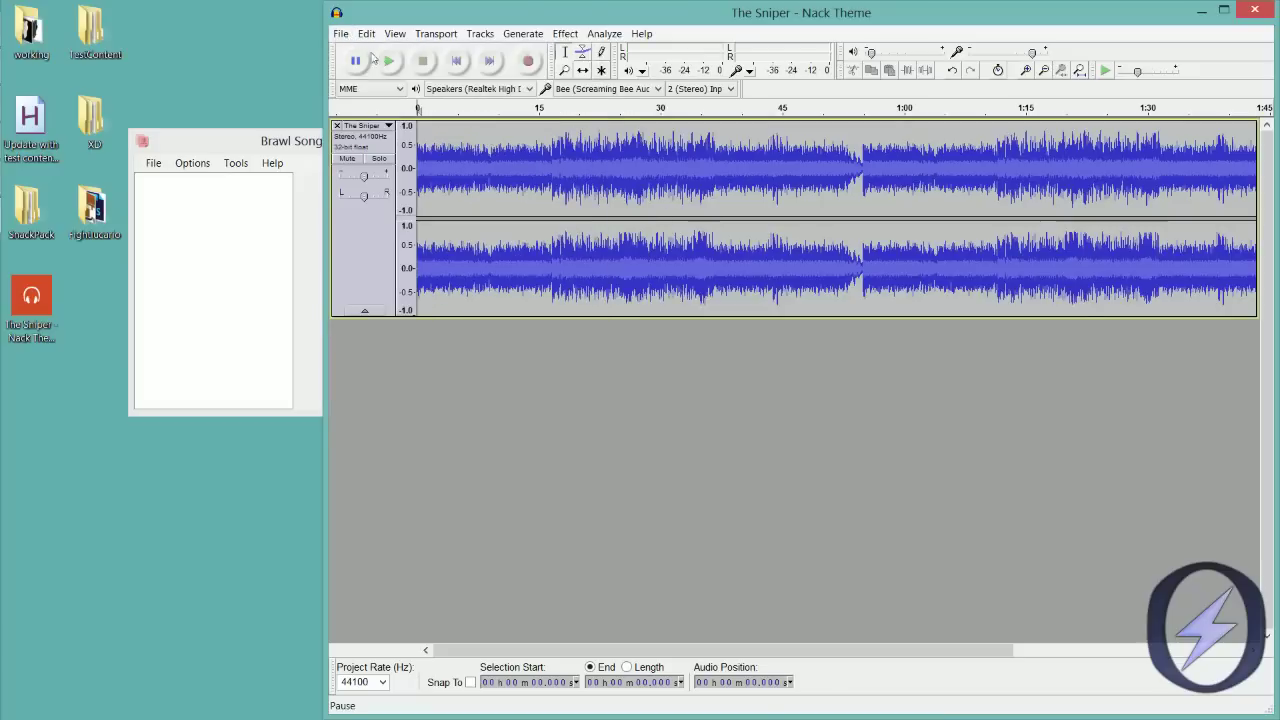
click(344, 35)
key(Escape)
click(386, 63)
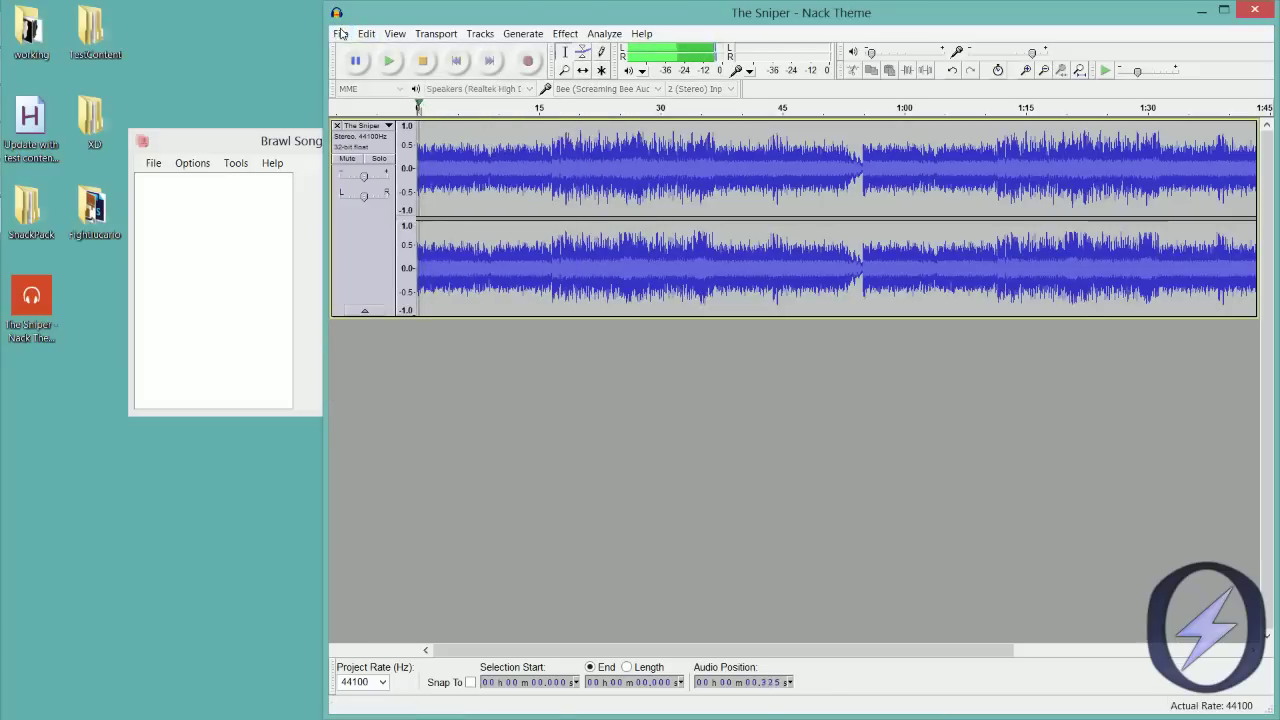
- Export the song as a WAV to the Desktop, then close Audacity without saving a project
click(341, 34)
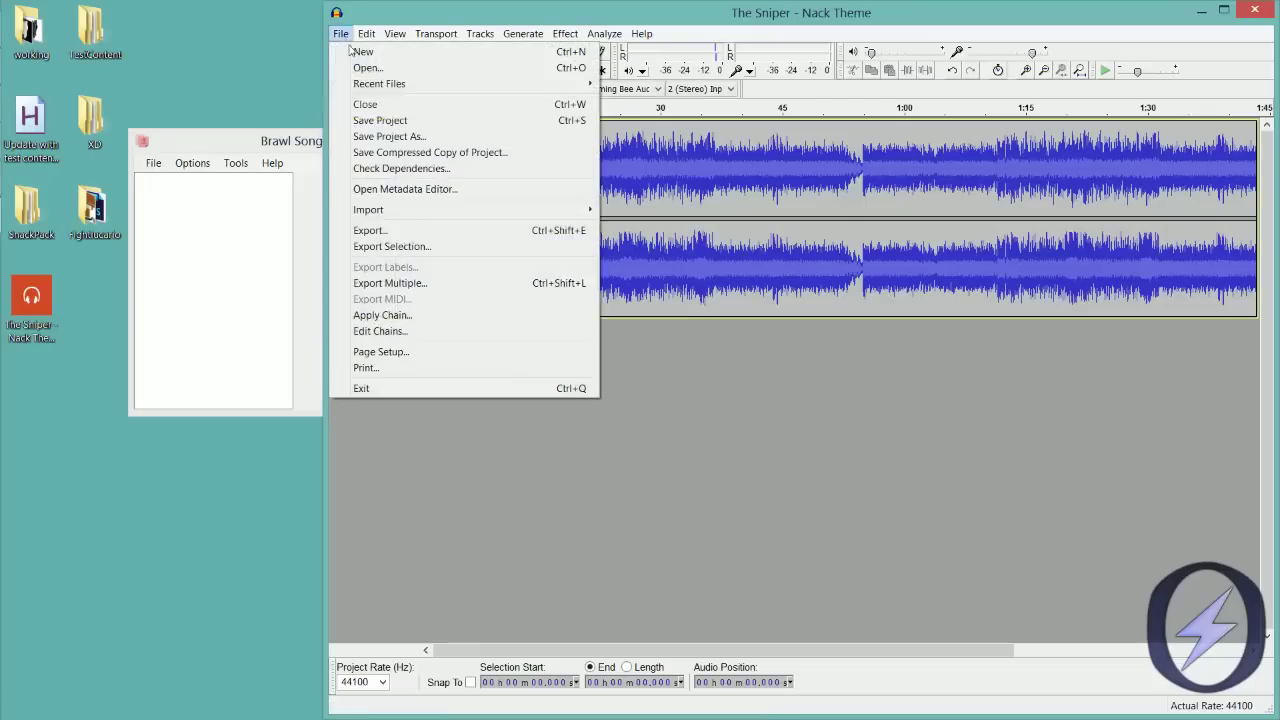
click(372, 230)
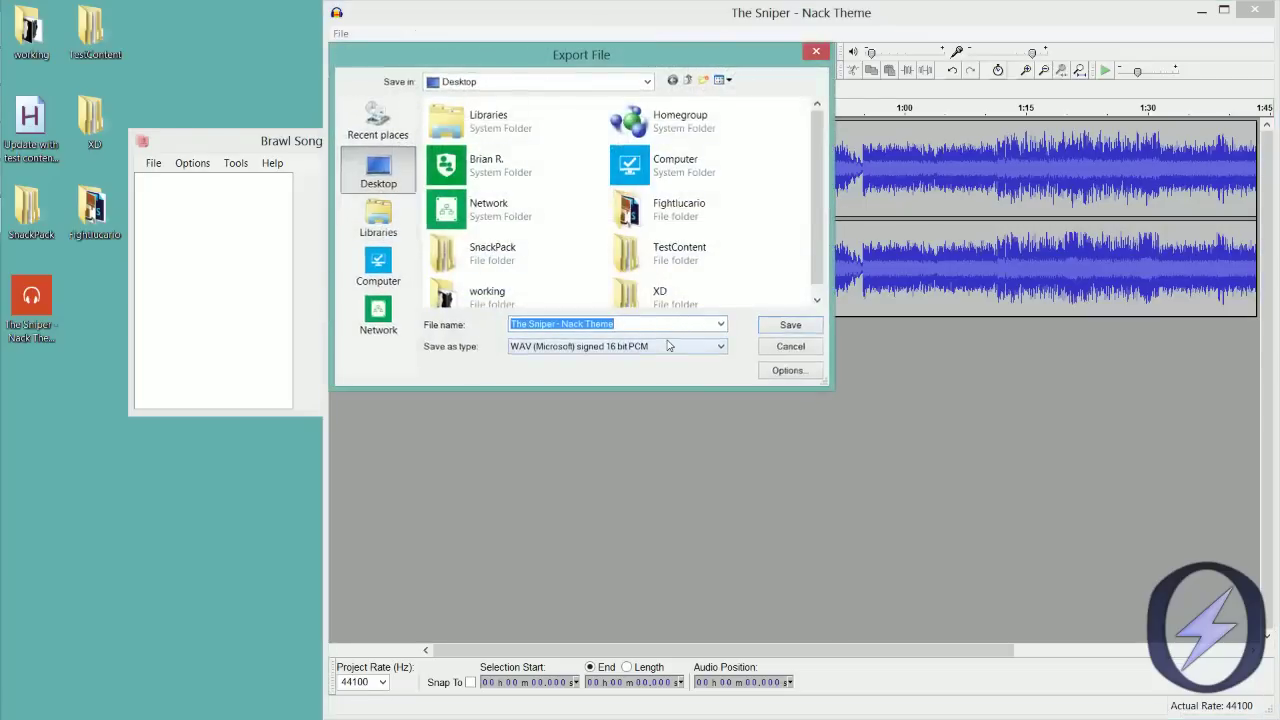
key(Return)
click(761, 478)
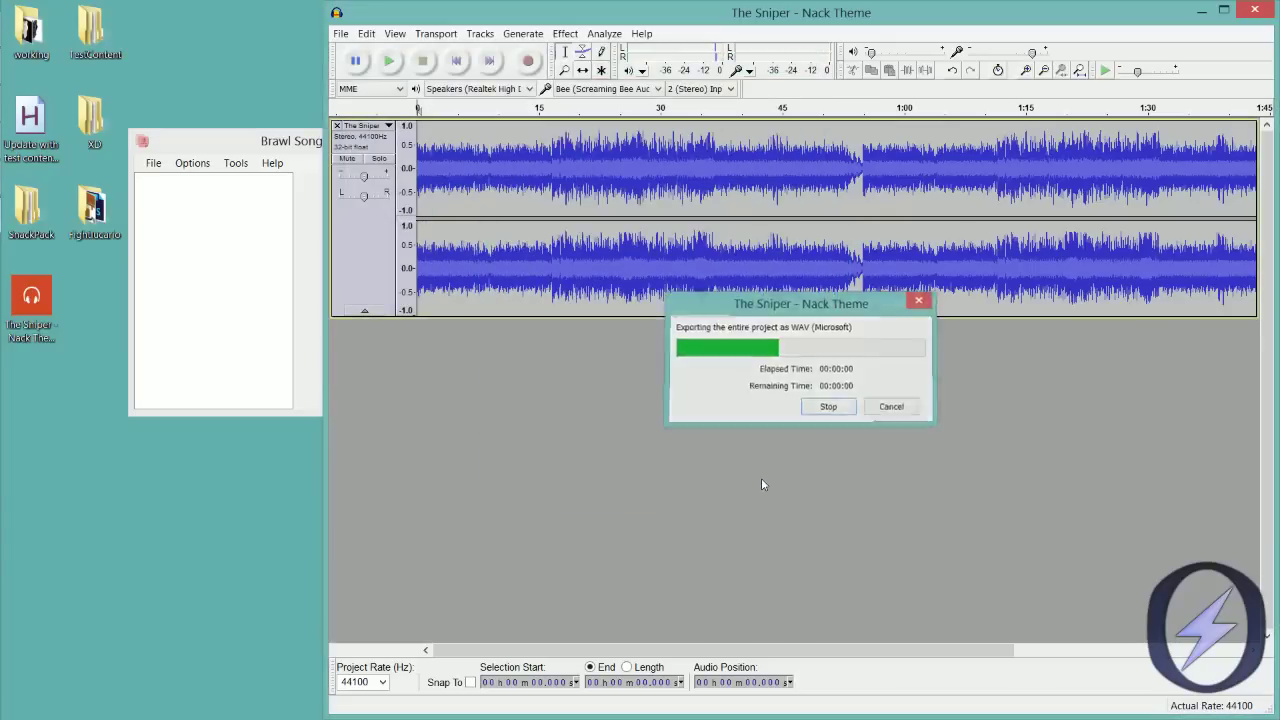
click(1253, 11)
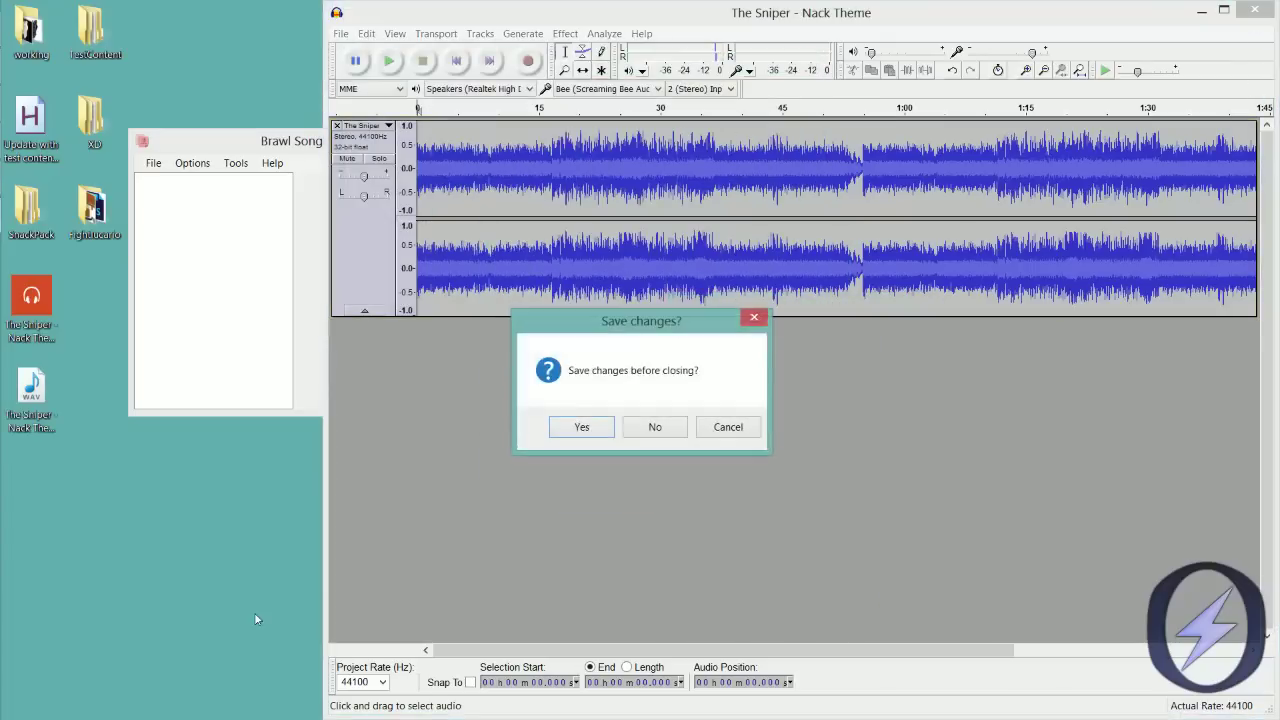
click(654, 427)
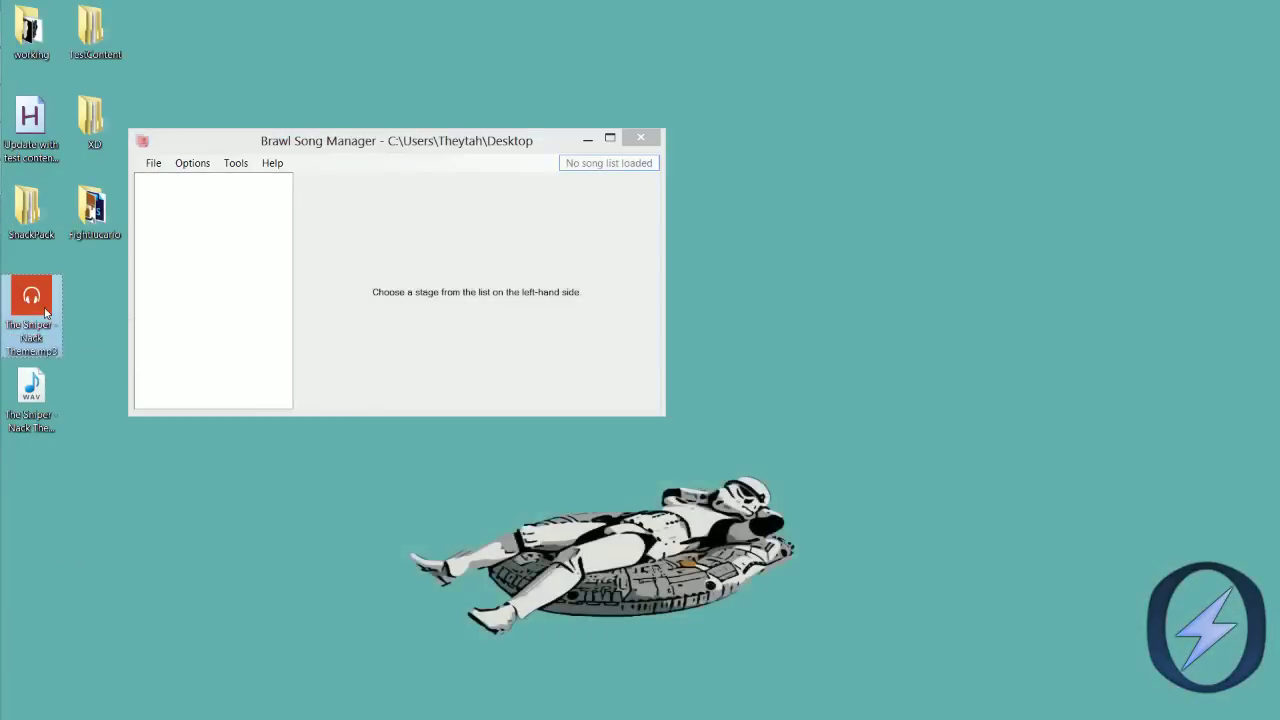
- Drag the Nack Theme WAV into the song list and accept the suggested file name
click(40, 423)
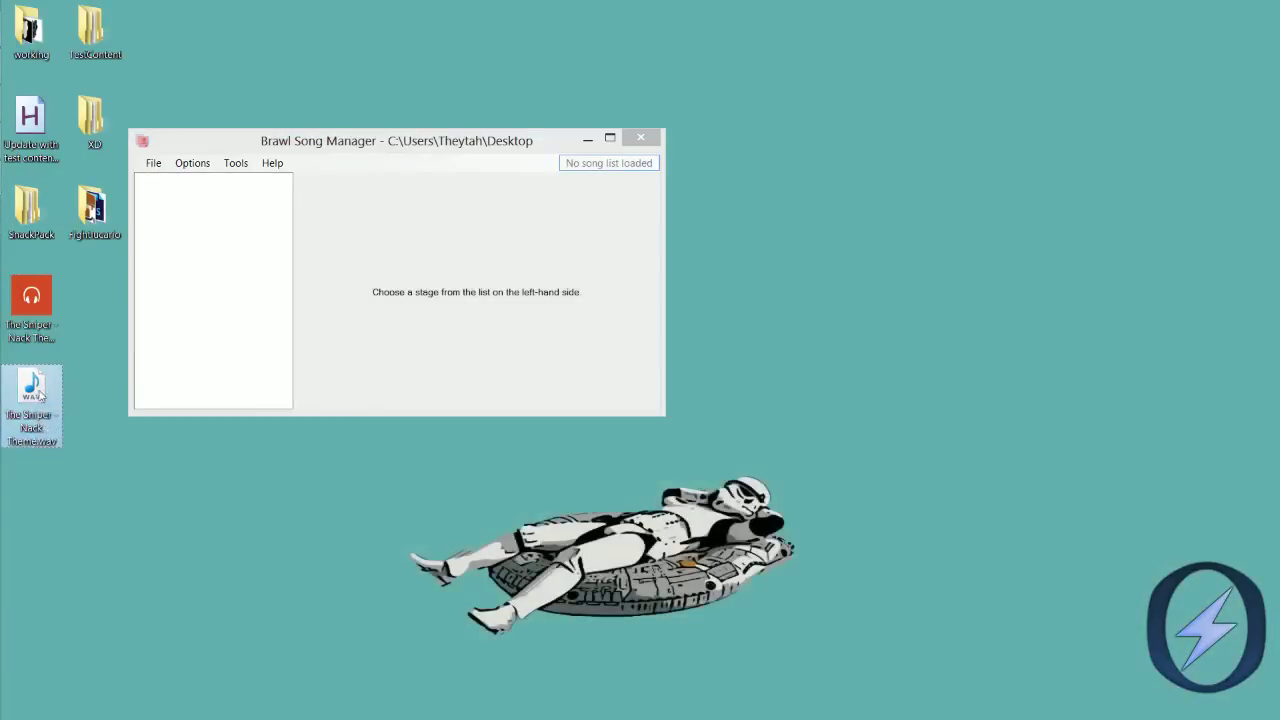
drag(31, 393, 239, 235)
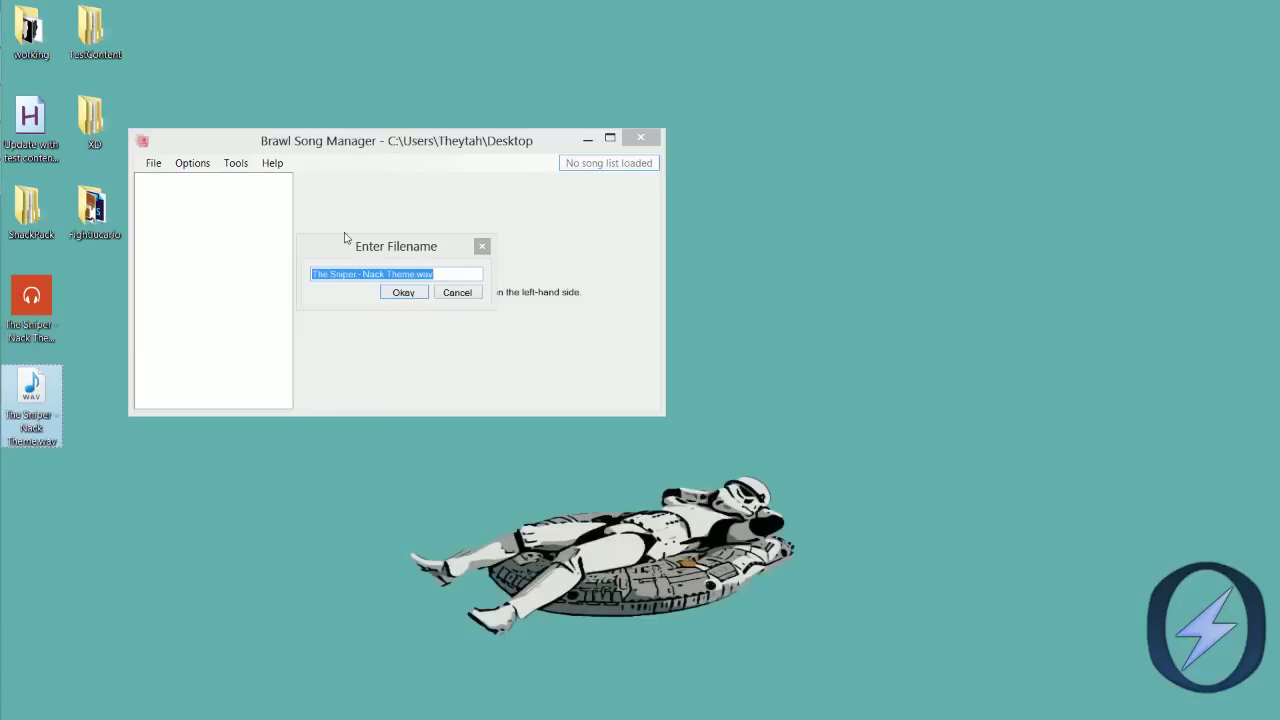
click(429, 302)
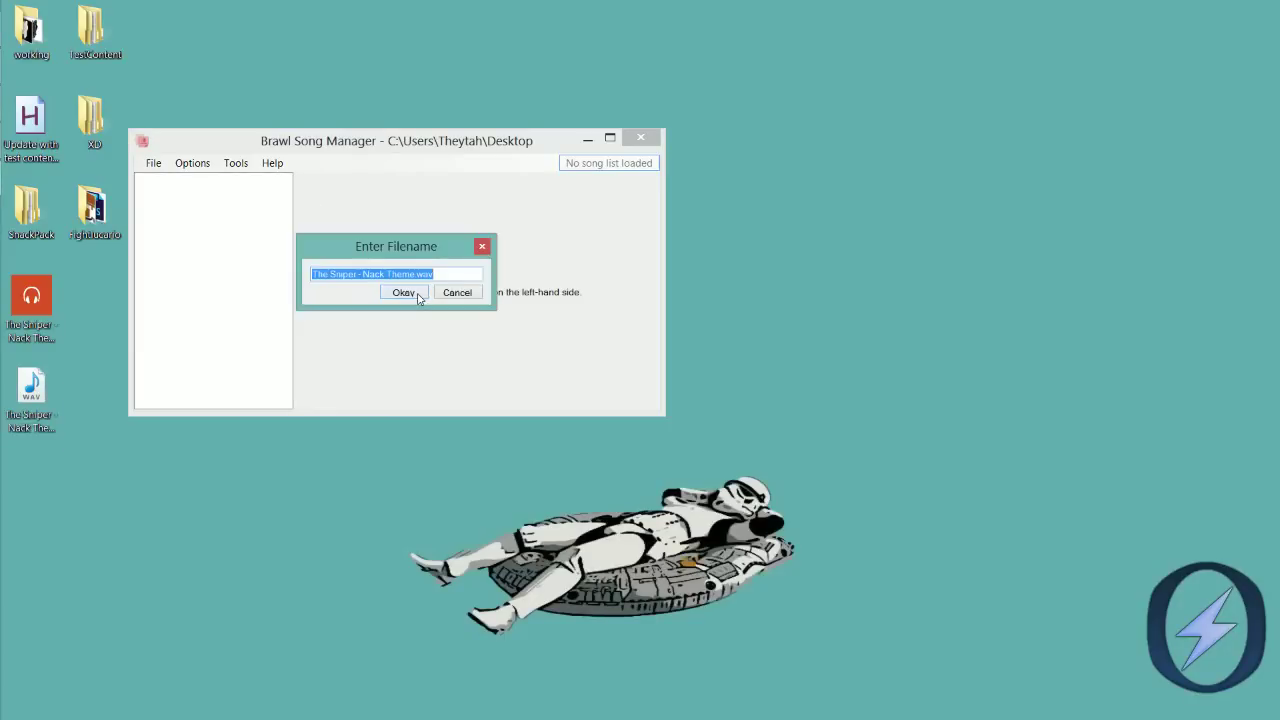
click(419, 298)
- Reposition and widen the Brstm Import window, and enable looped preview playback
drag(234, 88, 916, 124)
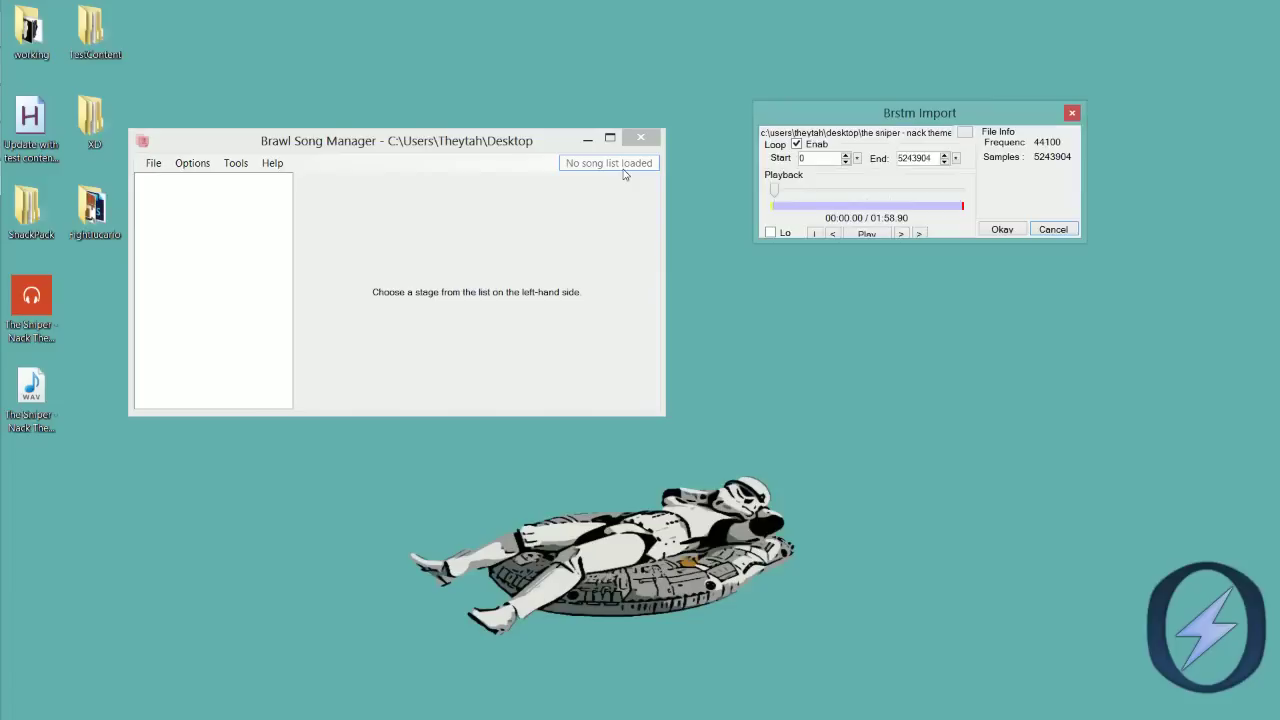
drag(974, 118, 502, 105)
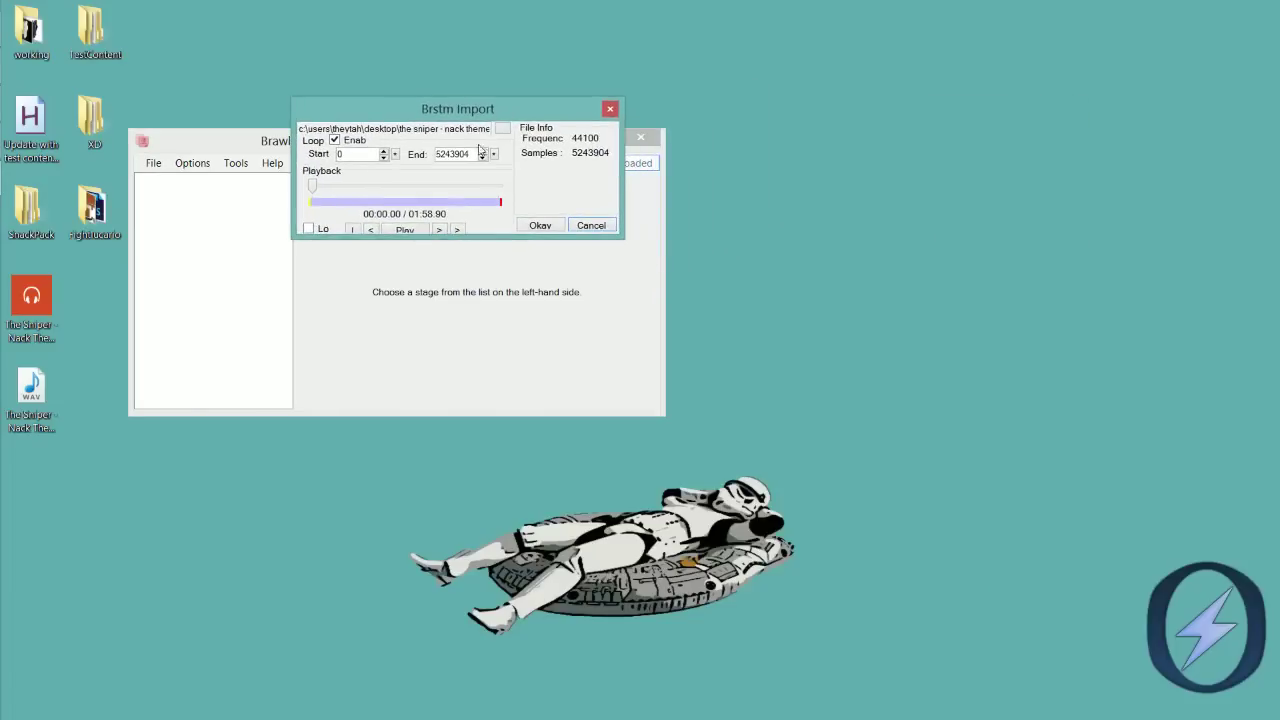
click(372, 190)
drag(620, 158, 1232, 160)
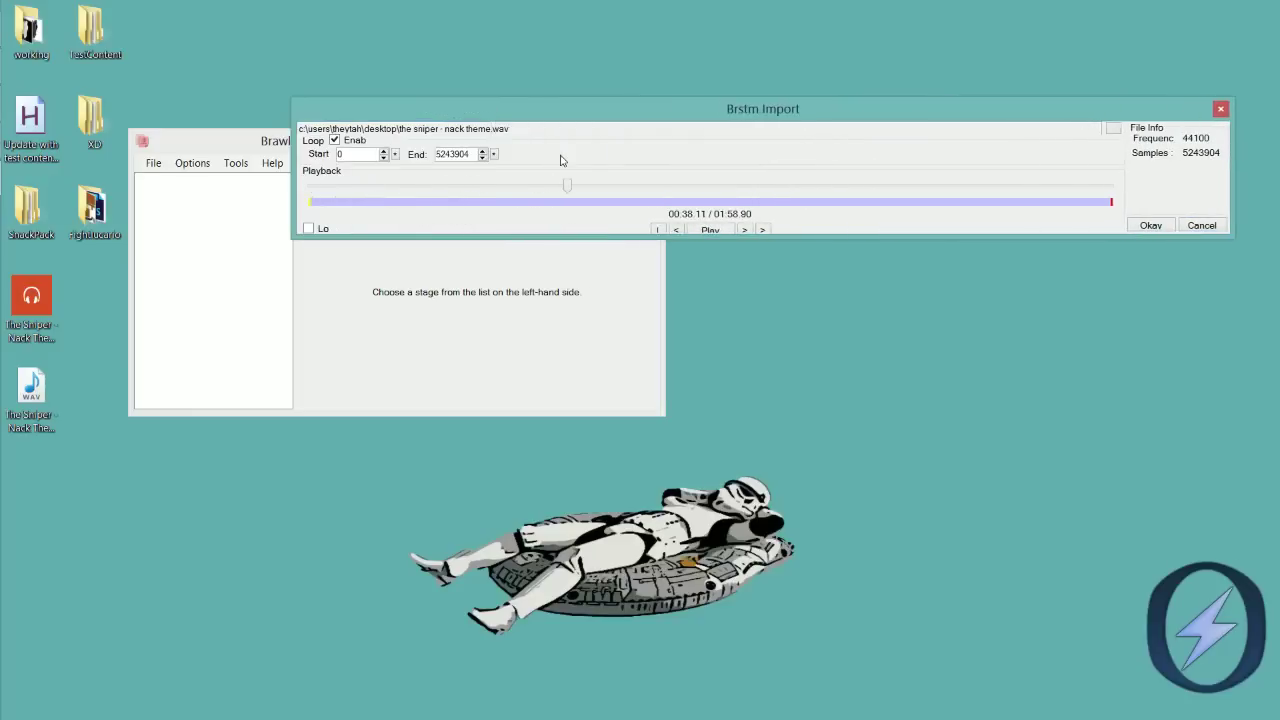
click(312, 187)
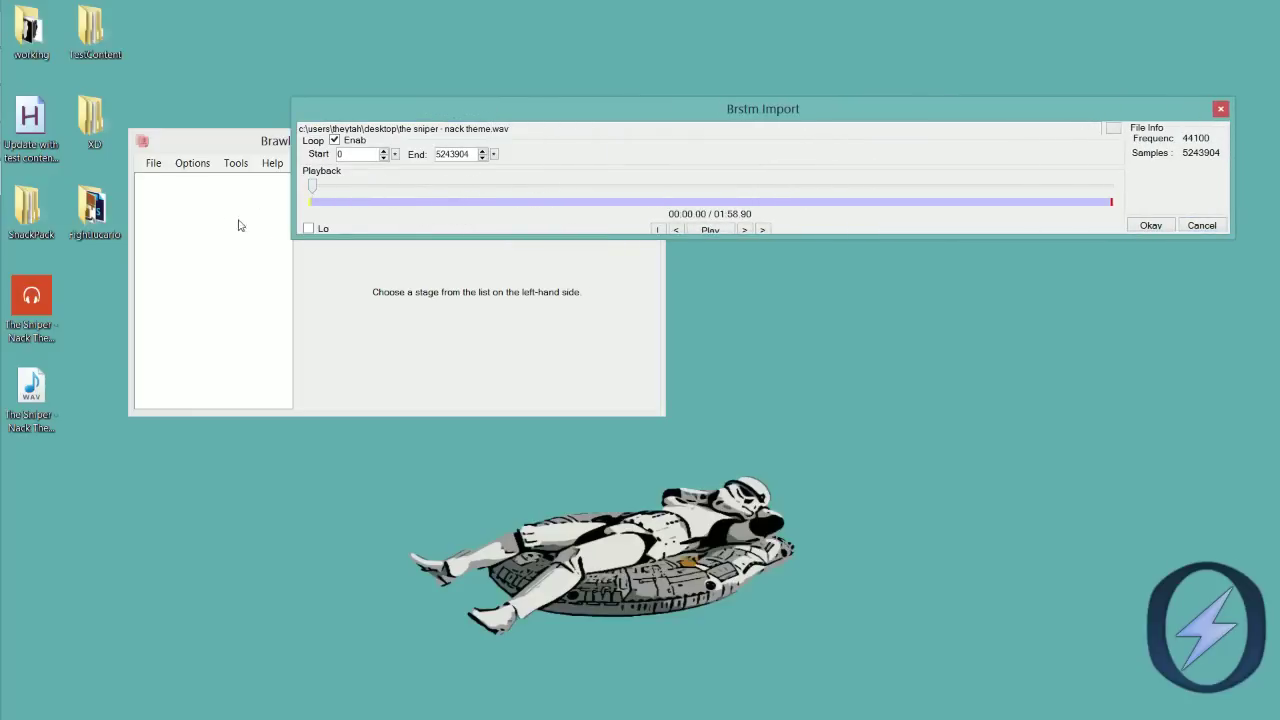
click(309, 229)
- Mark the loop start at sample 815944 from the preview position, then replay to check it
click(706, 233)
click(361, 188)
click(396, 155)
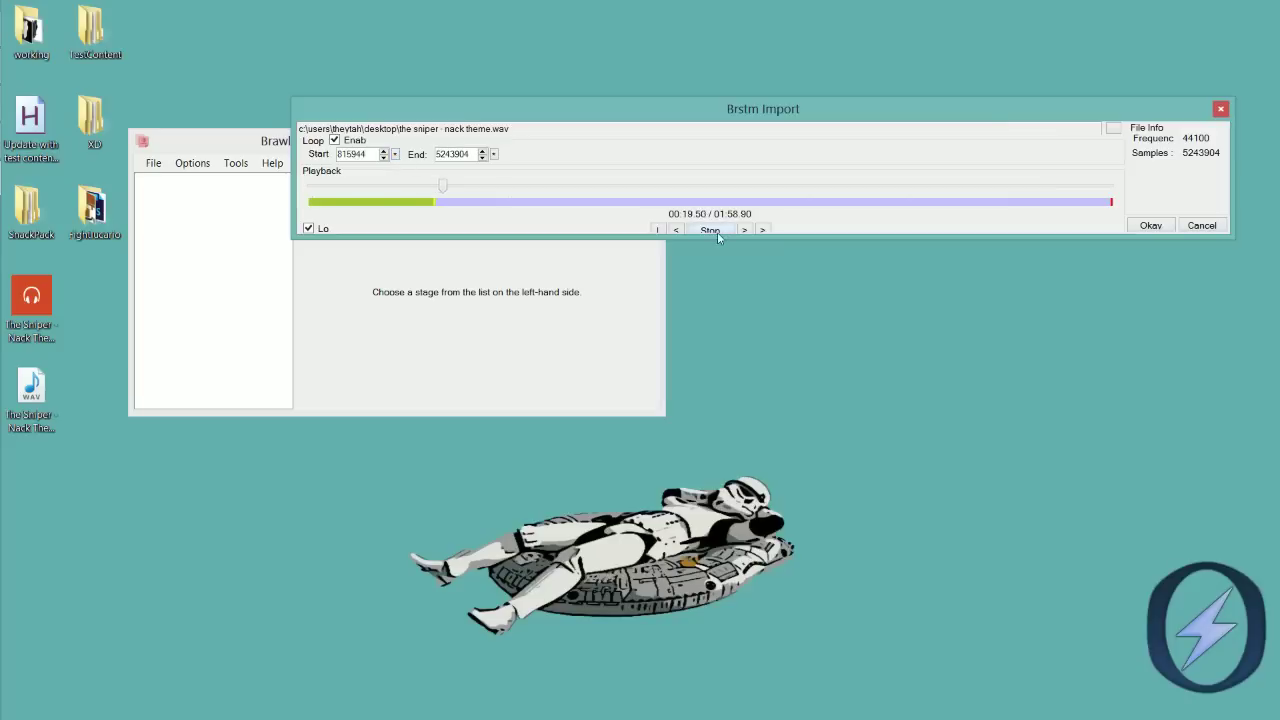
click(717, 232)
drag(56, 367, 120, 406)
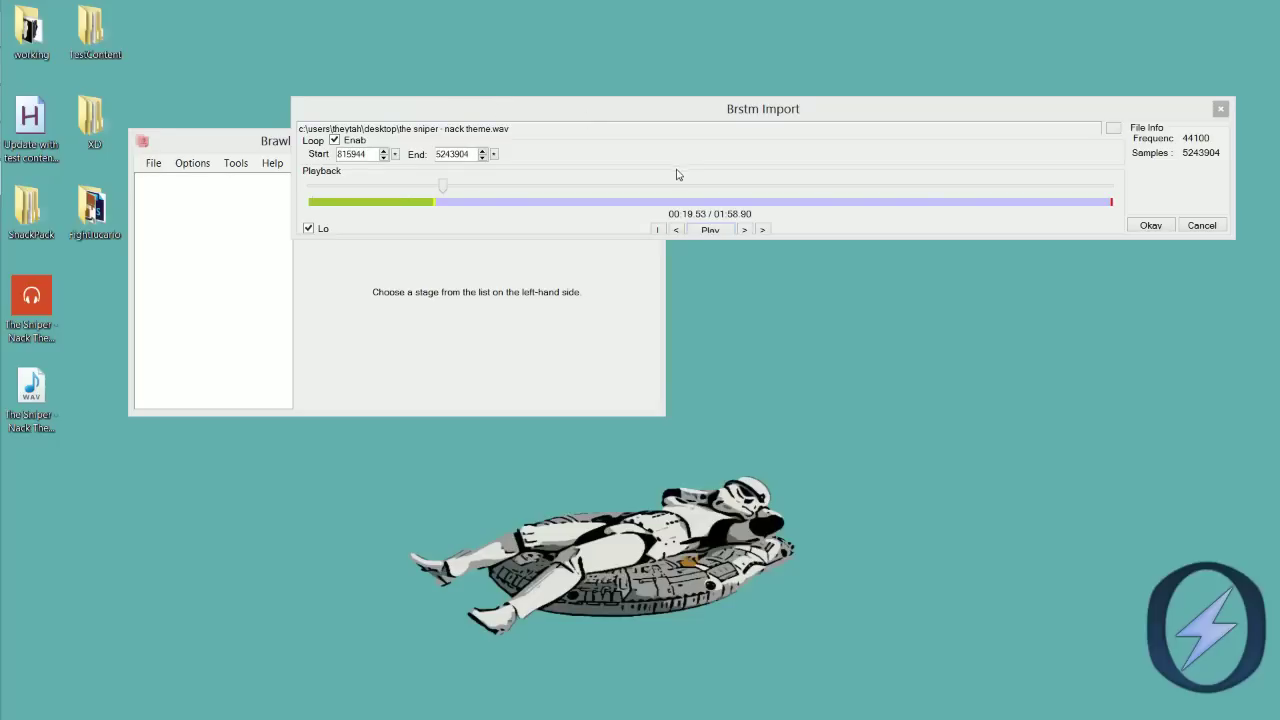
click(708, 231)
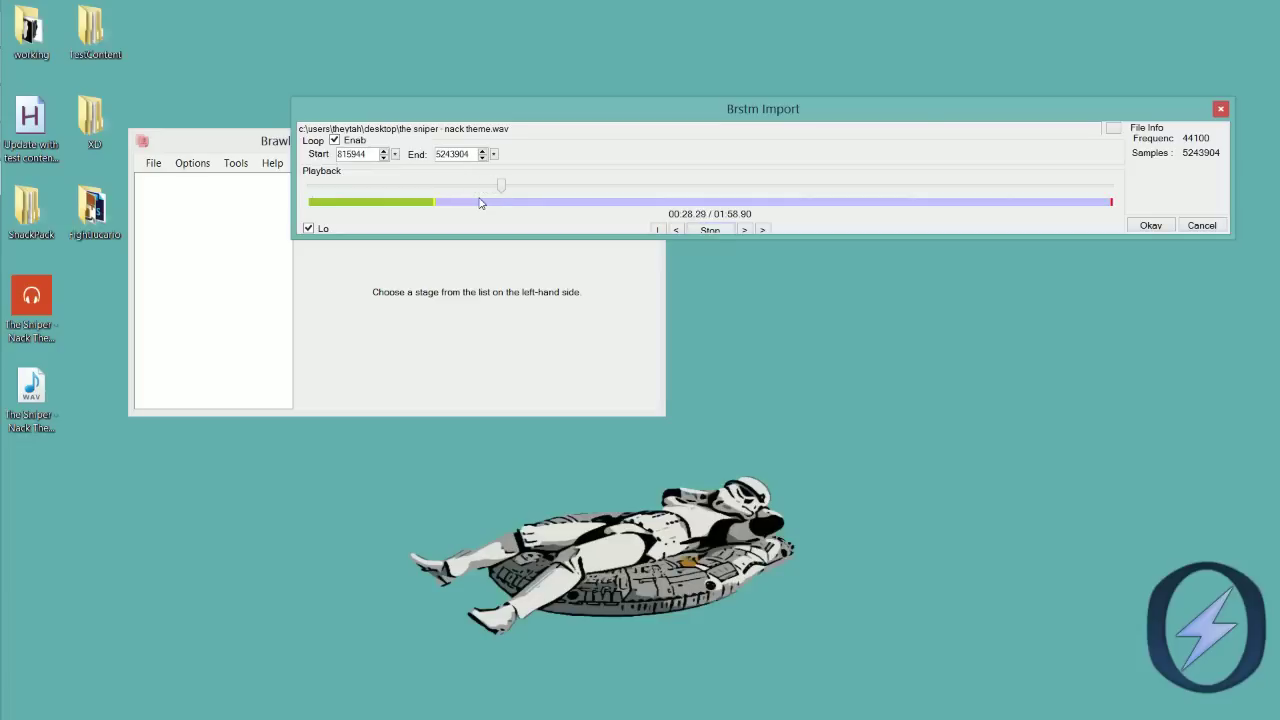
- Scrub the preview to about 1:08 and set the loop end at sample 3235332
click(557, 189)
drag(686, 187, 800, 190)
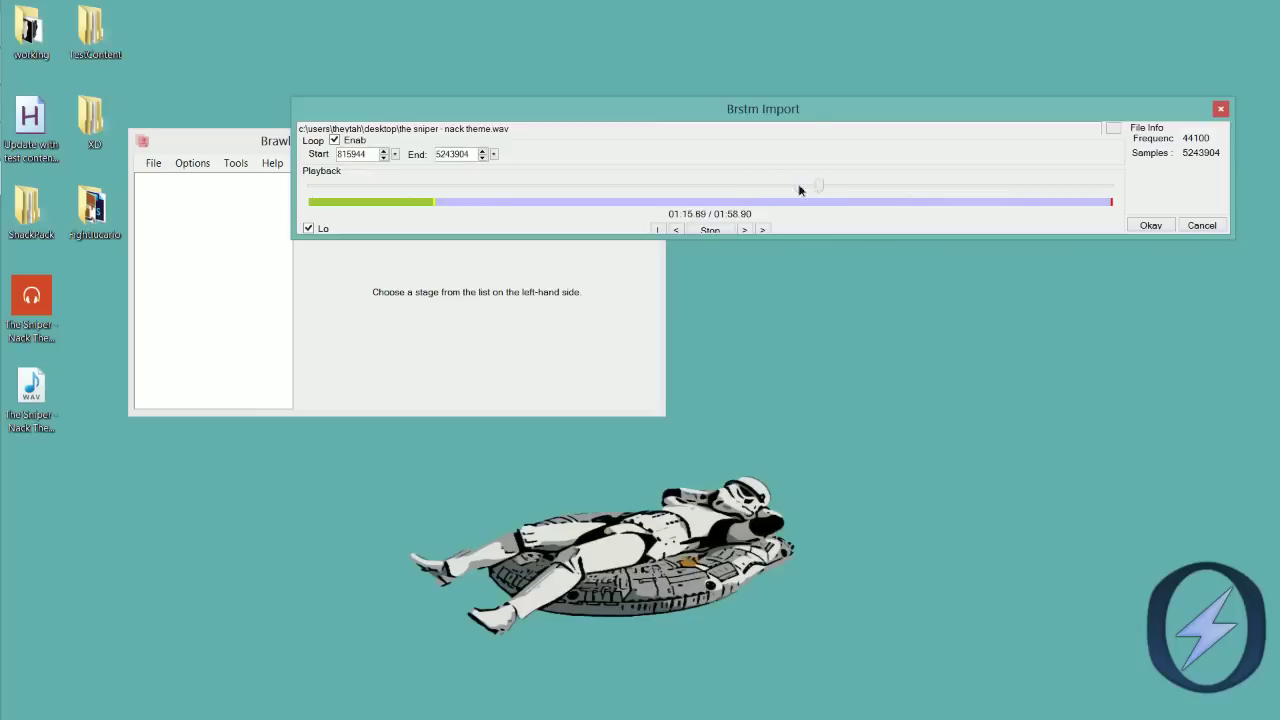
click(725, 230)
drag(798, 193, 768, 190)
click(494, 155)
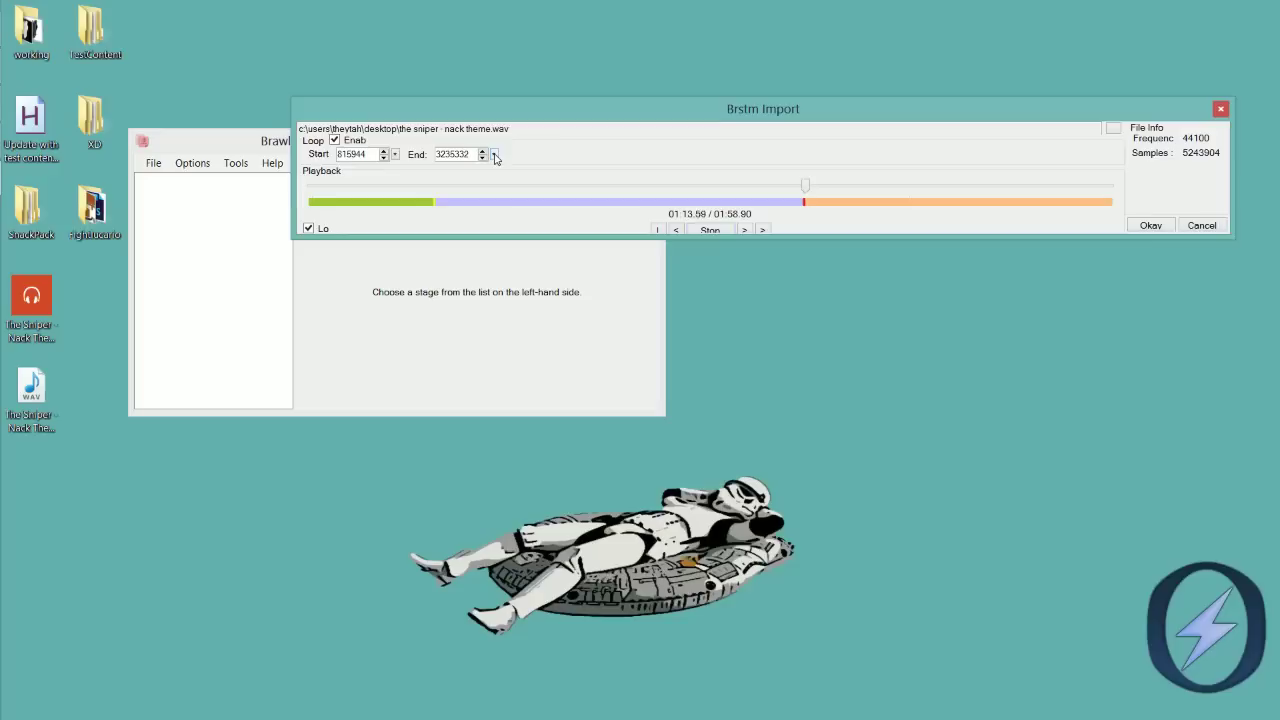
click(702, 231)
- Test the loop end near 1:10, then encode The Sniper - Nack Theme.wav.brstm
click(786, 187)
click(709, 230)
click(709, 230)
click(1145, 225)
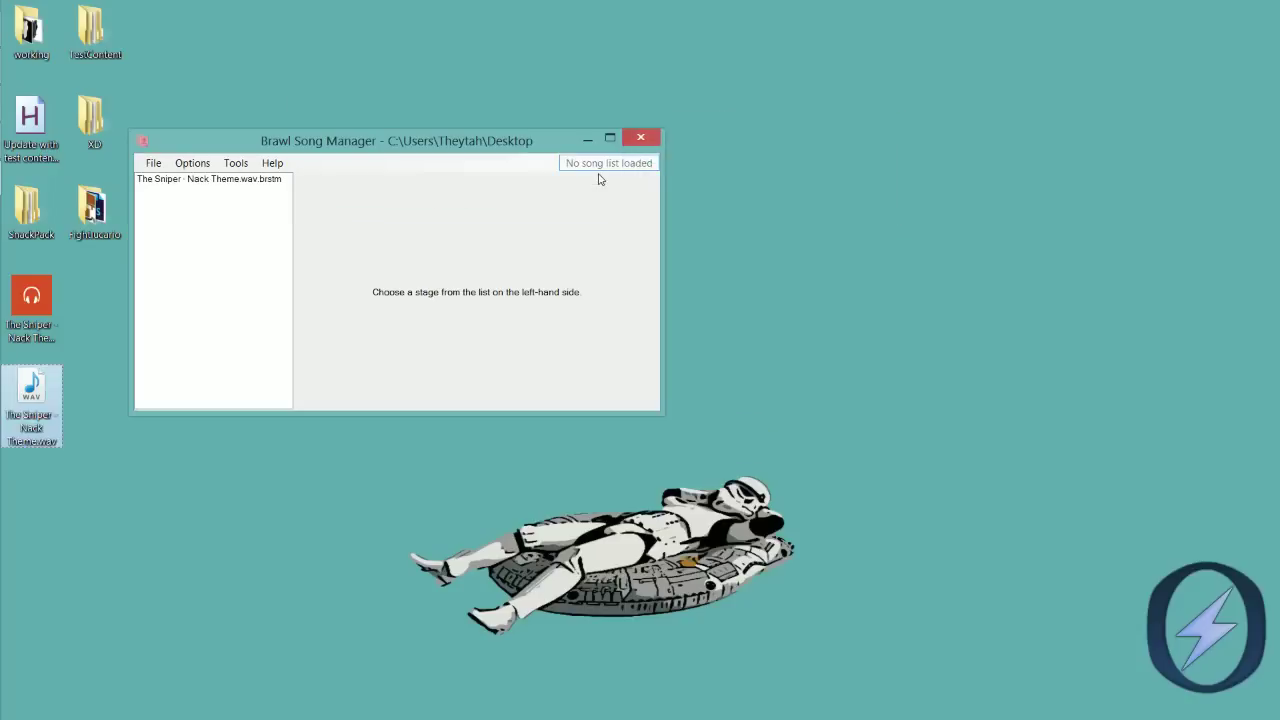
- Add the Nack Theme WAV to Brawl Song Manager again, naming the BRSTM 'sniper'
click(106, 360)
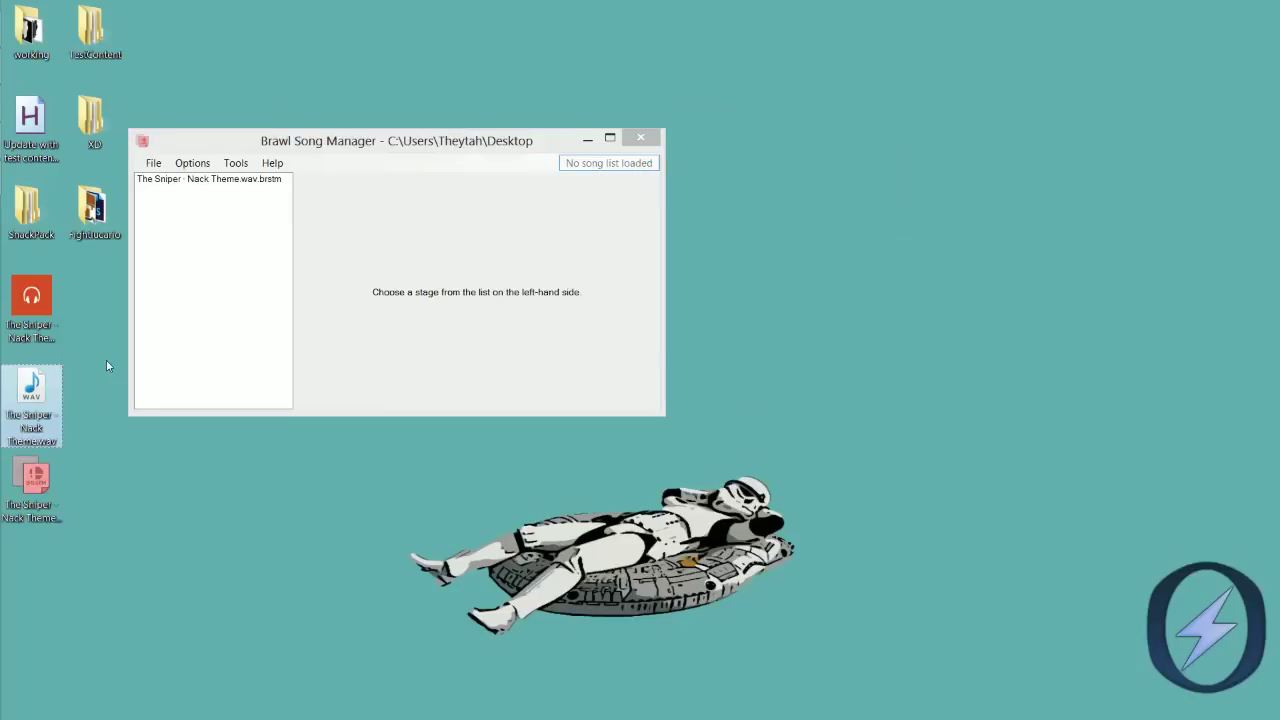
click(30, 492)
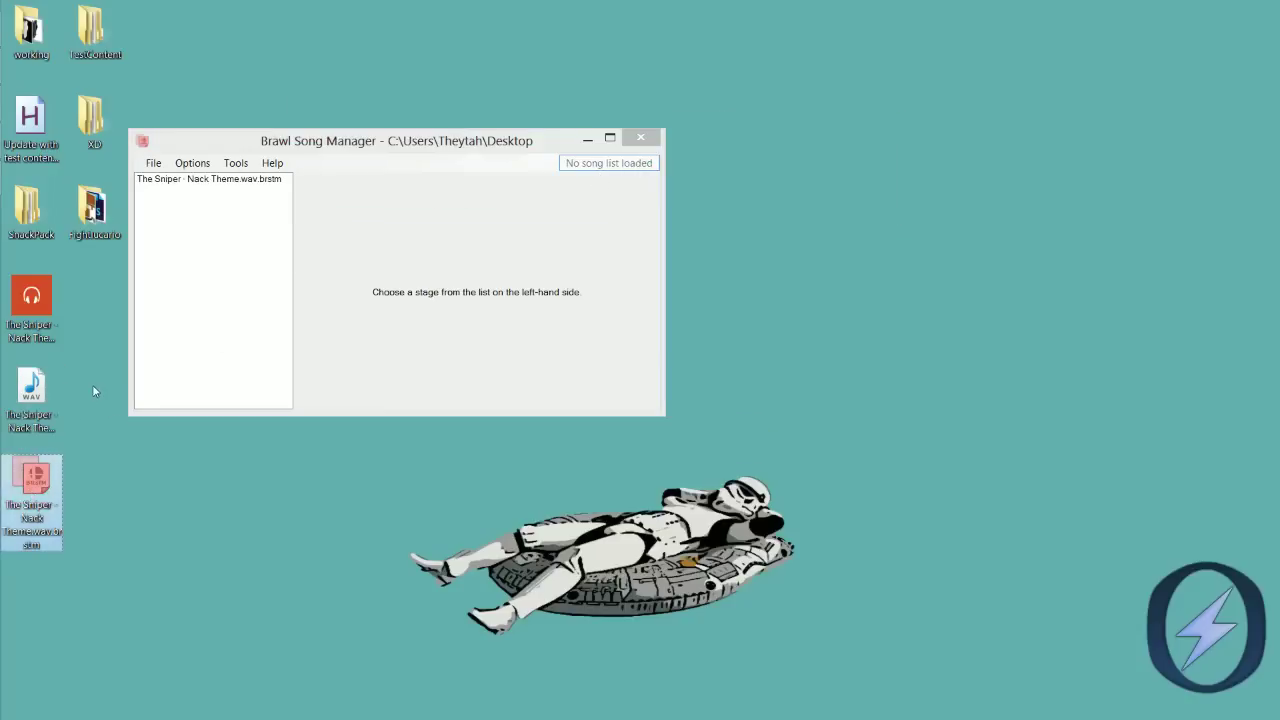
click(35, 393)
drag(35, 395, 226, 243)
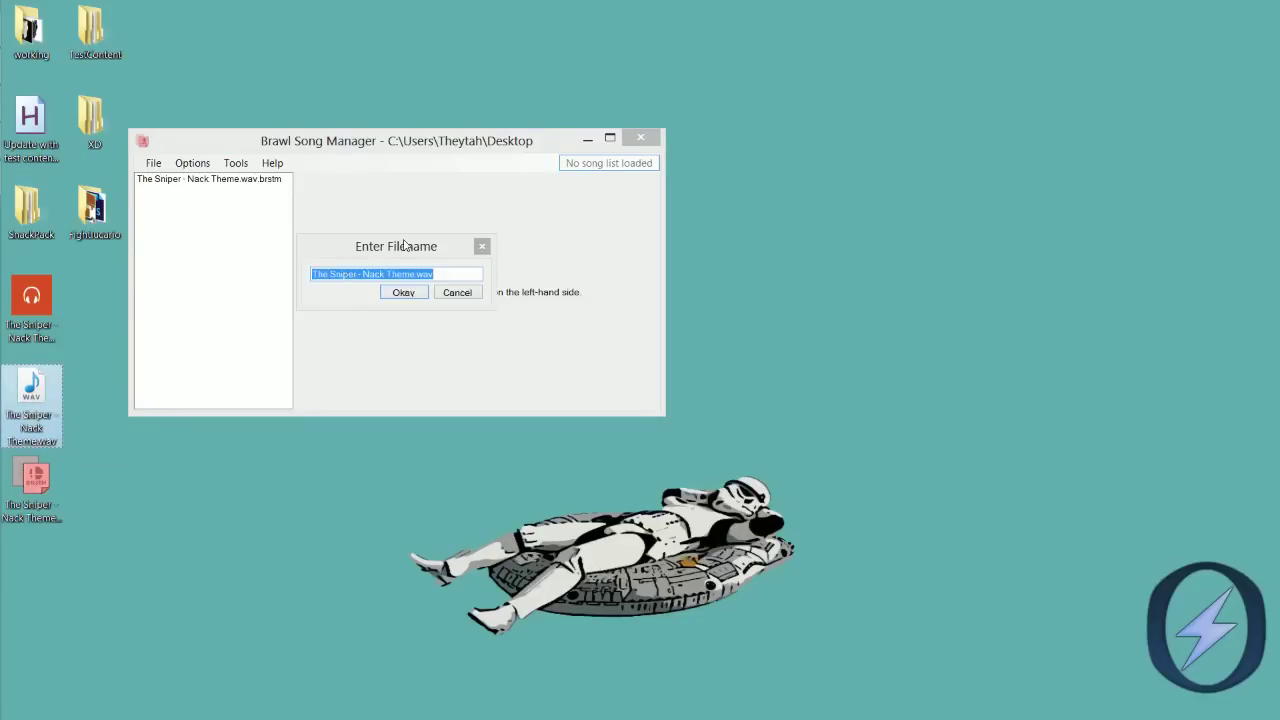
text(sniper)
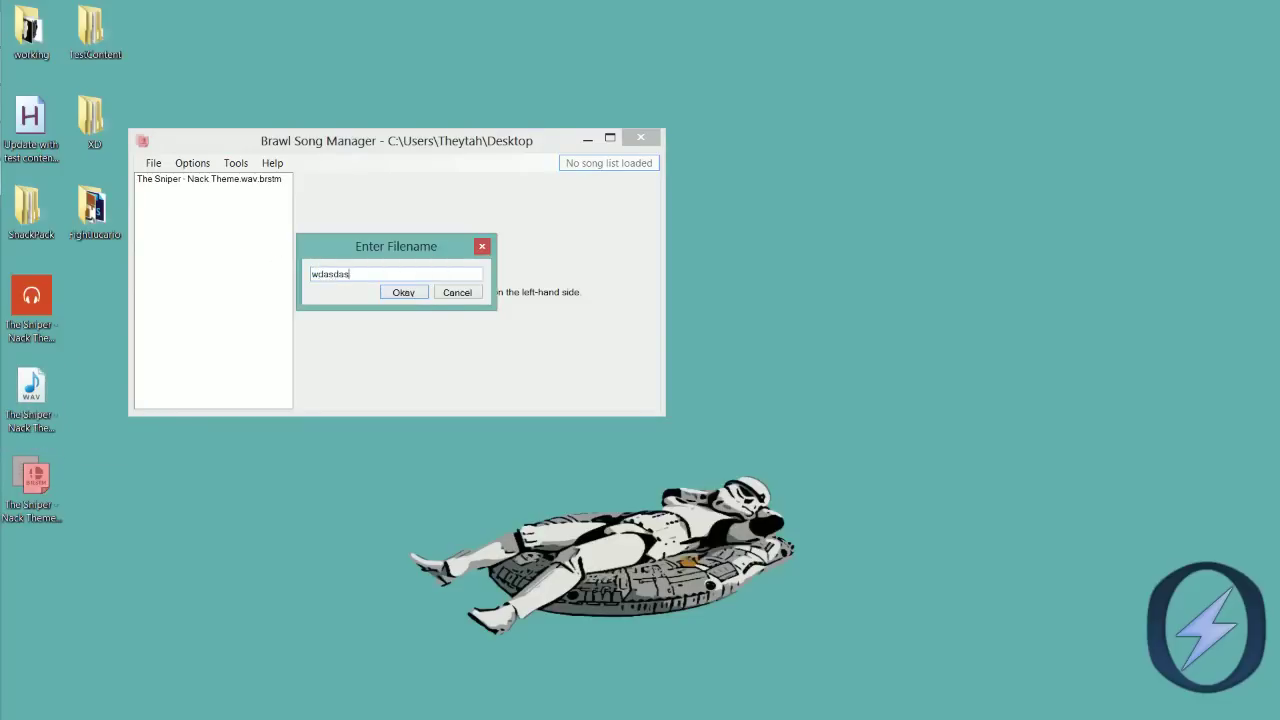
key(Return)
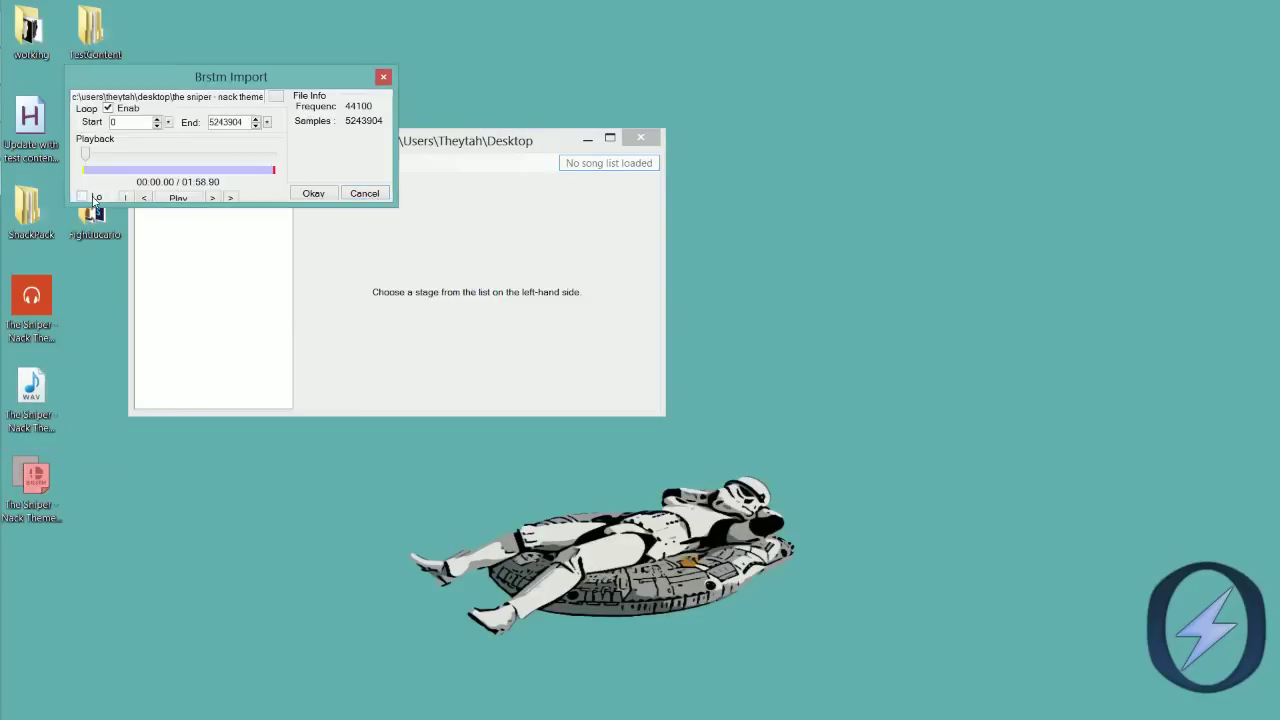
- Set the loop start near 0:32 and the loop end near 1:12
click(135, 153)
click(168, 122)
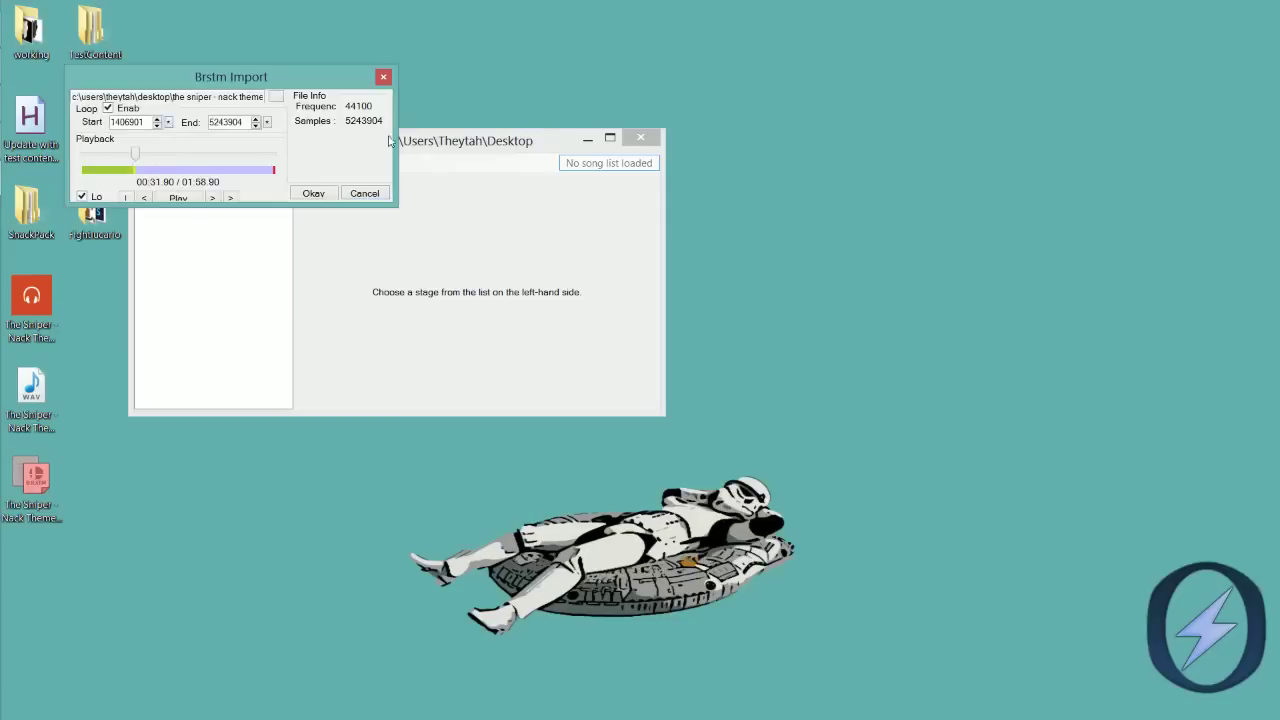
drag(396, 131, 1158, 131)
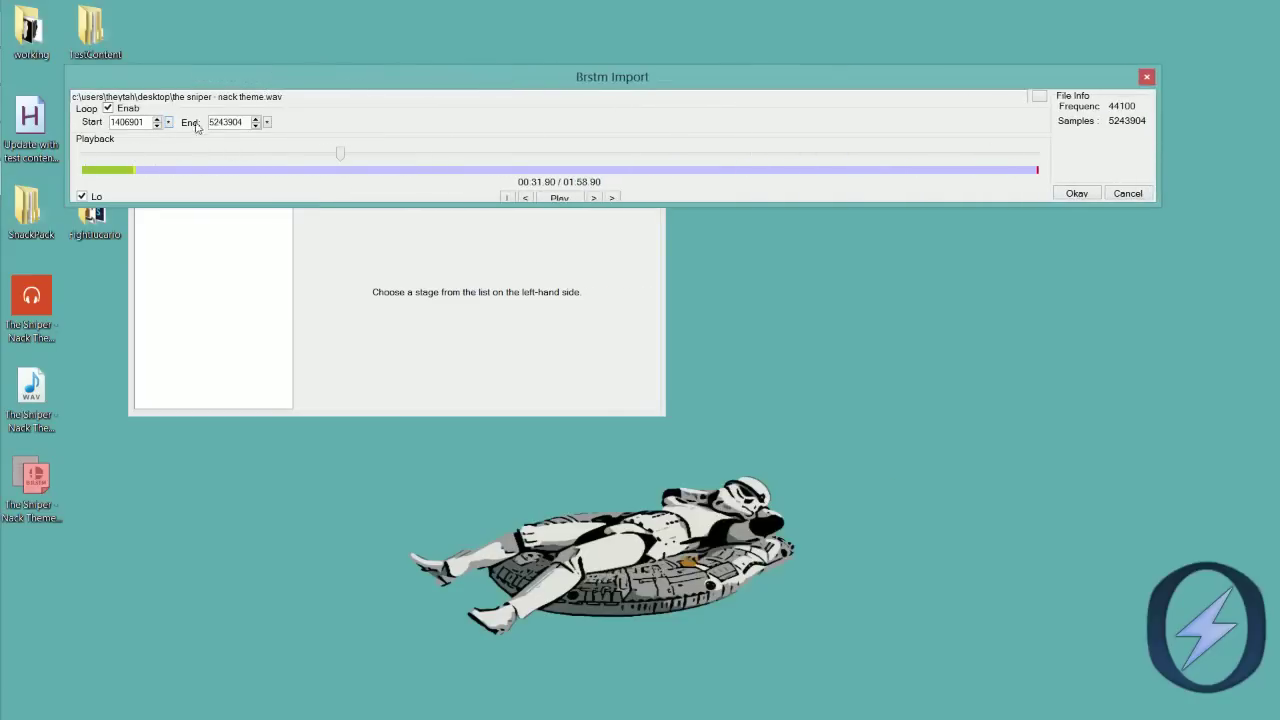
click(156, 119)
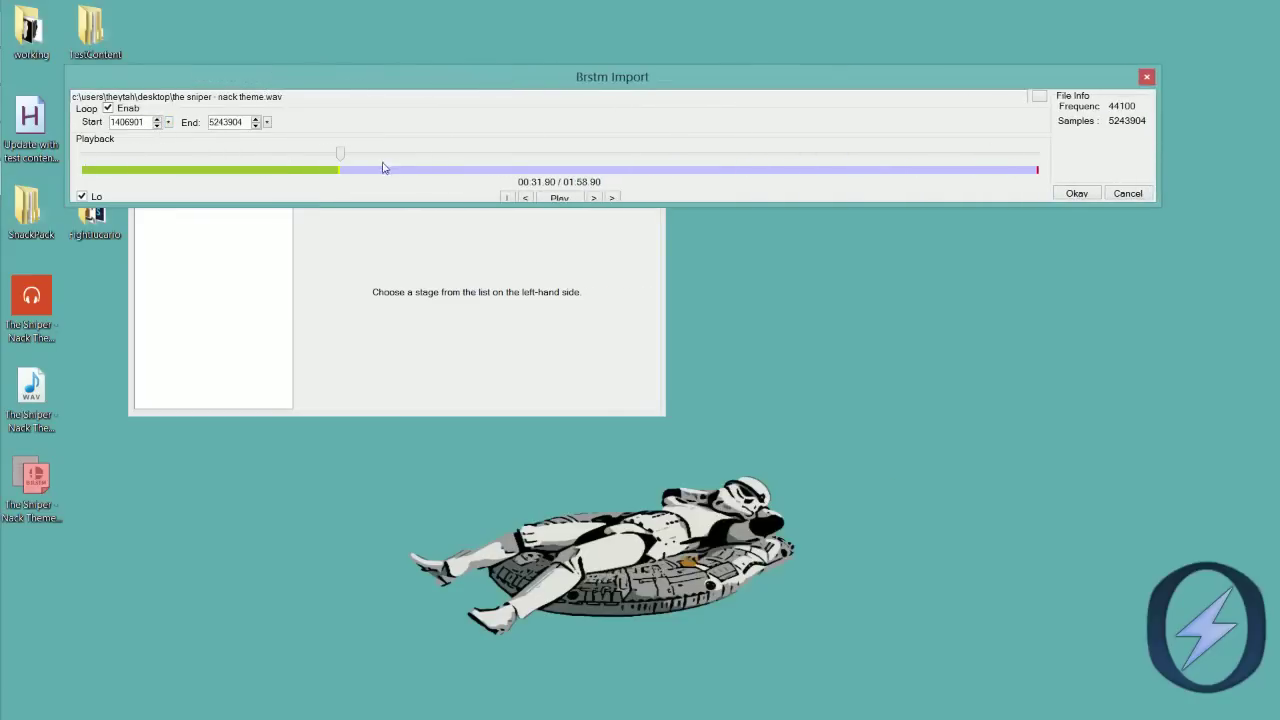
click(666, 154)
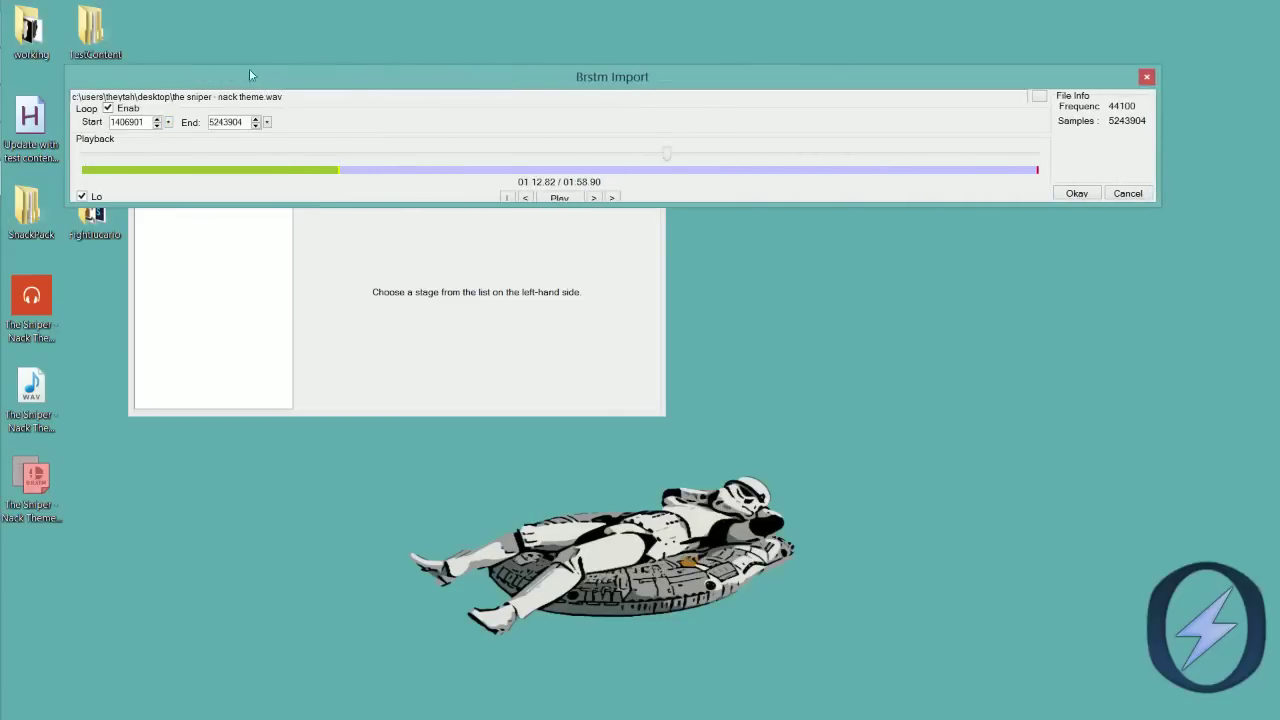
click(267, 122)
drag(666, 158, 652, 160)
click(576, 197)
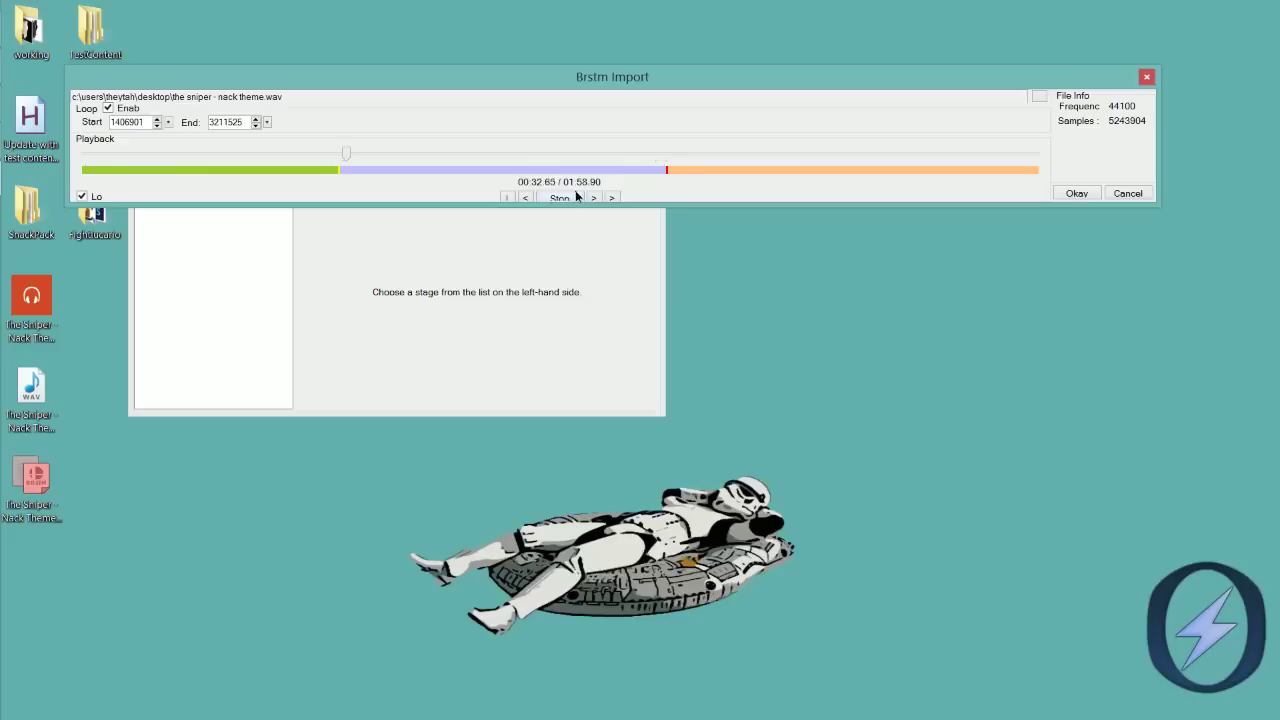
- Fine-tune the loop start and end points around 1:13, then finish the import
click(669, 155)
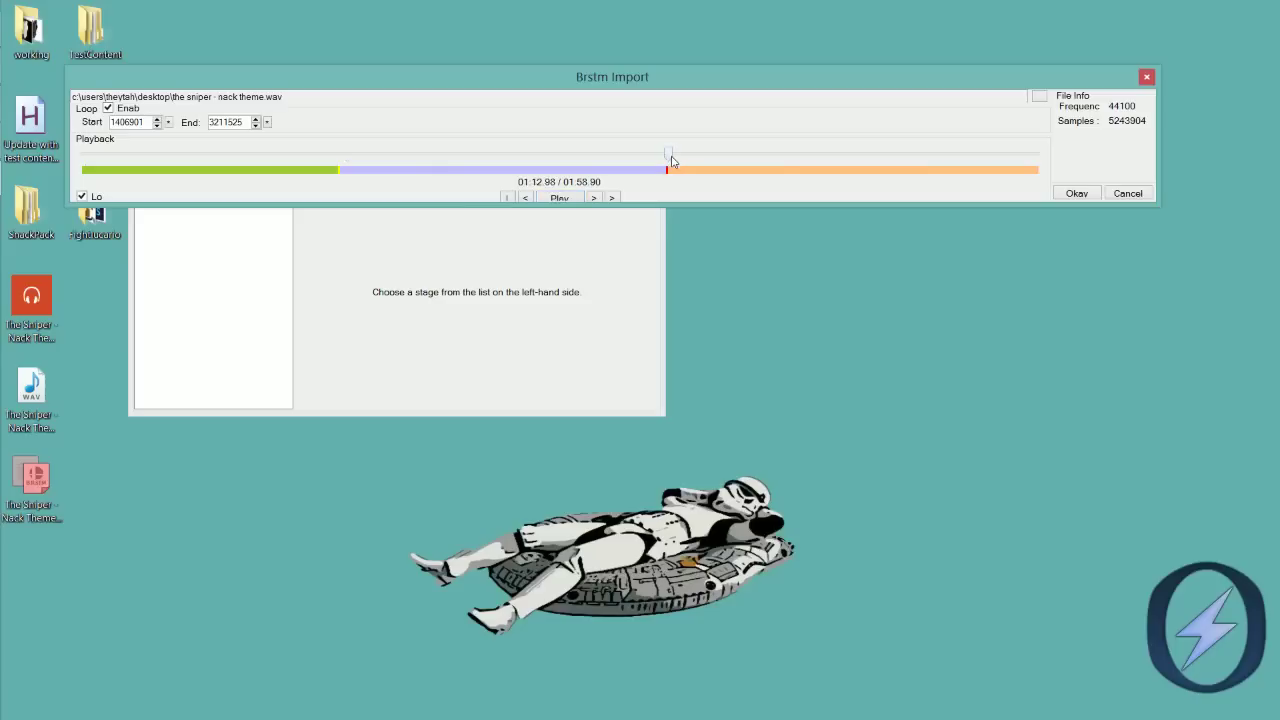
click(553, 199)
drag(670, 172, 673, 172)
click(660, 157)
drag(334, 177, 349, 183)
drag(663, 172, 682, 172)
click(1126, 196)
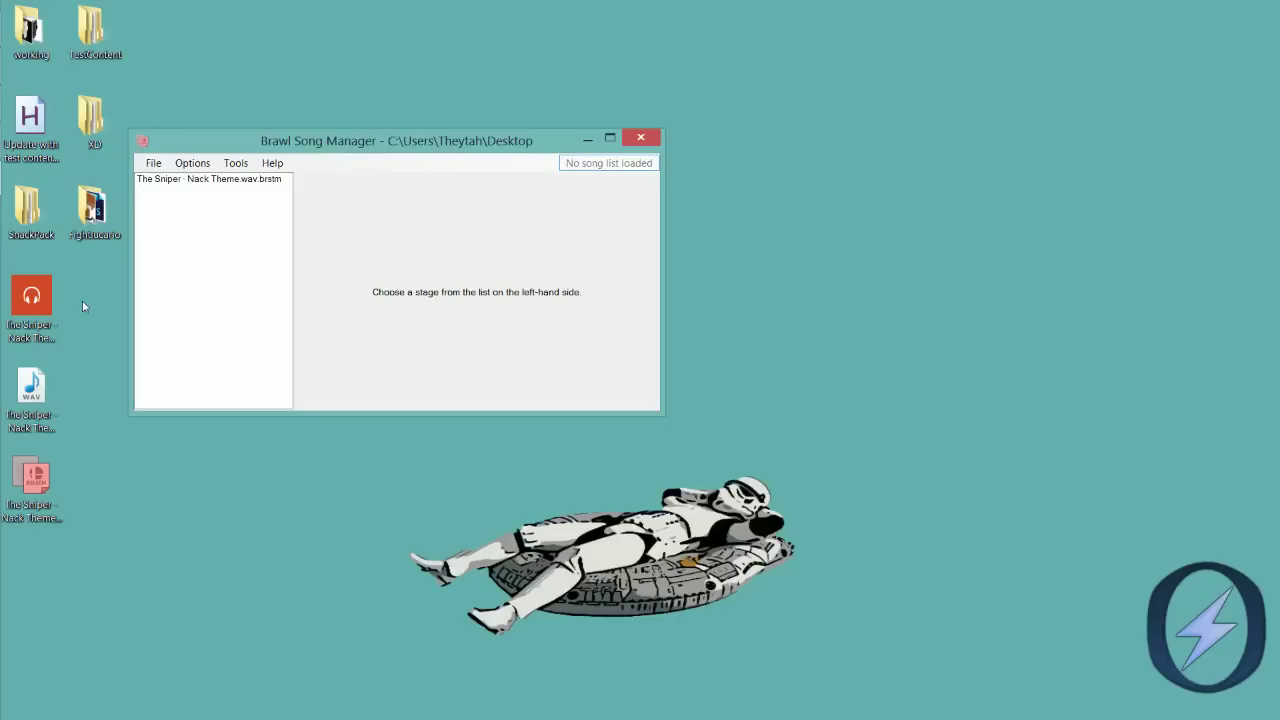
- Check the imported Nack Theme song's properties, then close Brawl Song Manager
drag(186, 146, 347, 122)
click(314, 139)
click(314, 139)
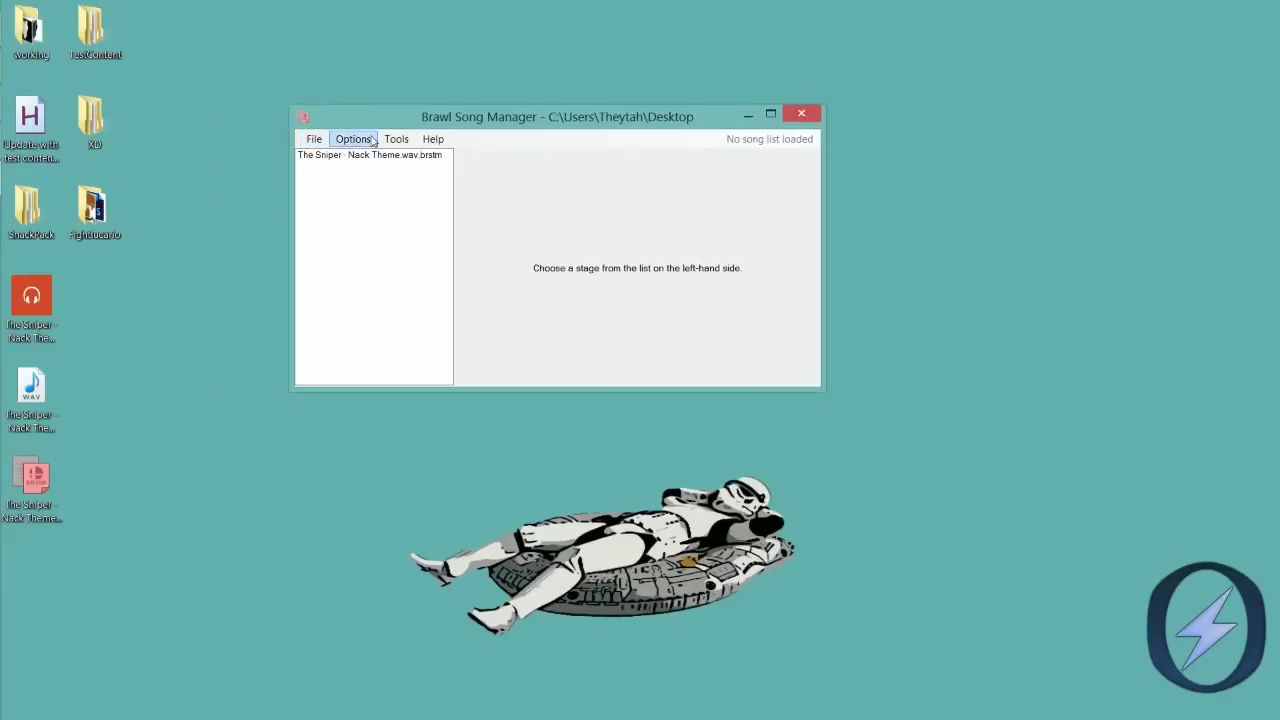
click(374, 155)
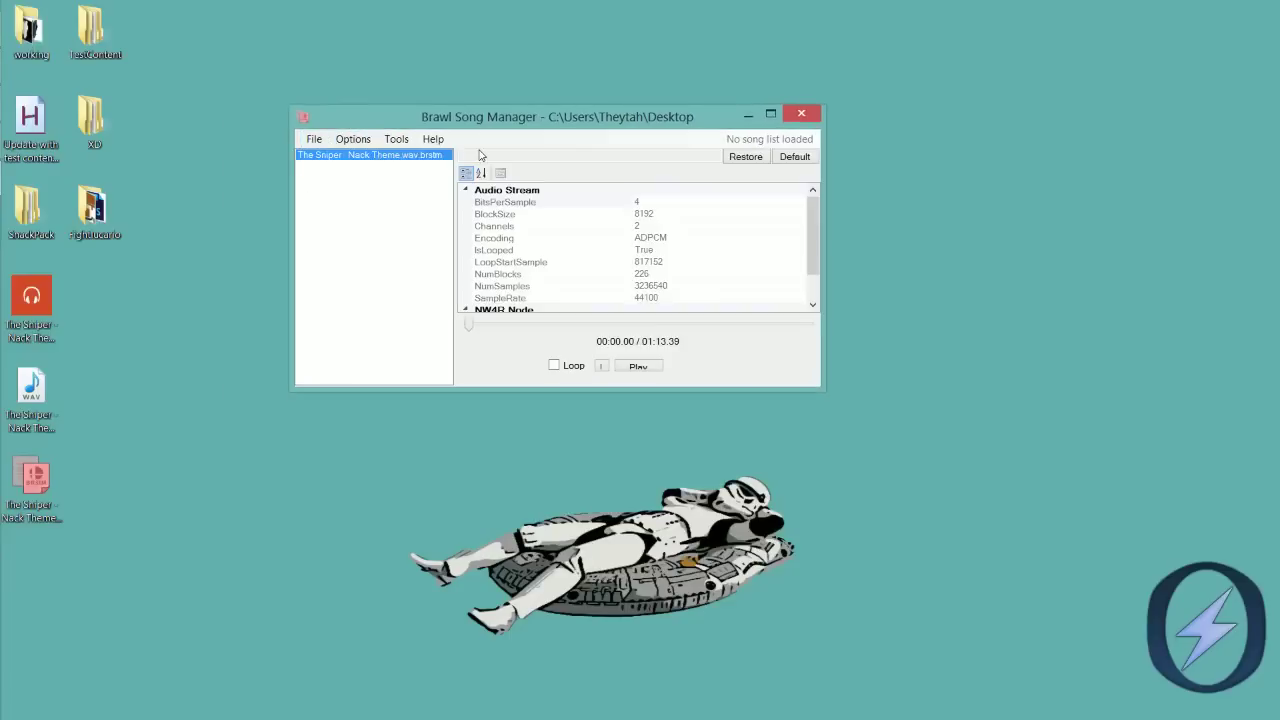
click(816, 117)
key(super)
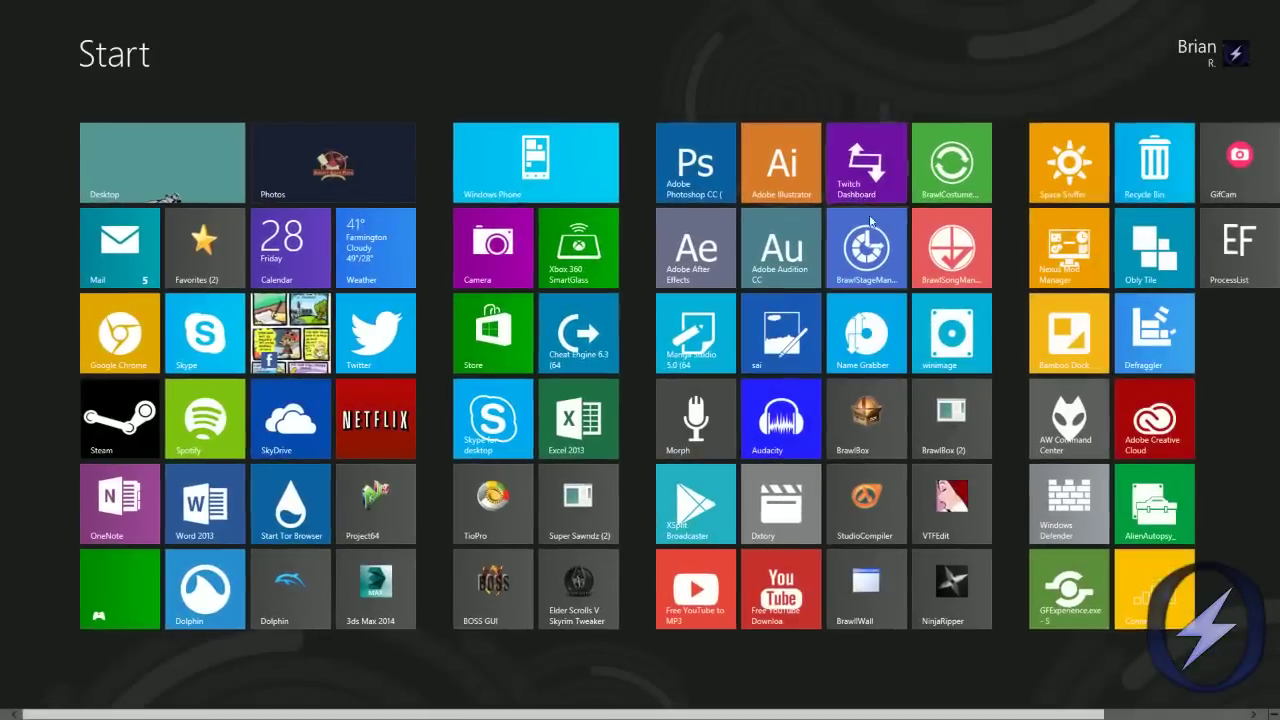
- Launch Brawl Stage Manager and load the STGVILLAGE_02.pac stage
click(864, 254)
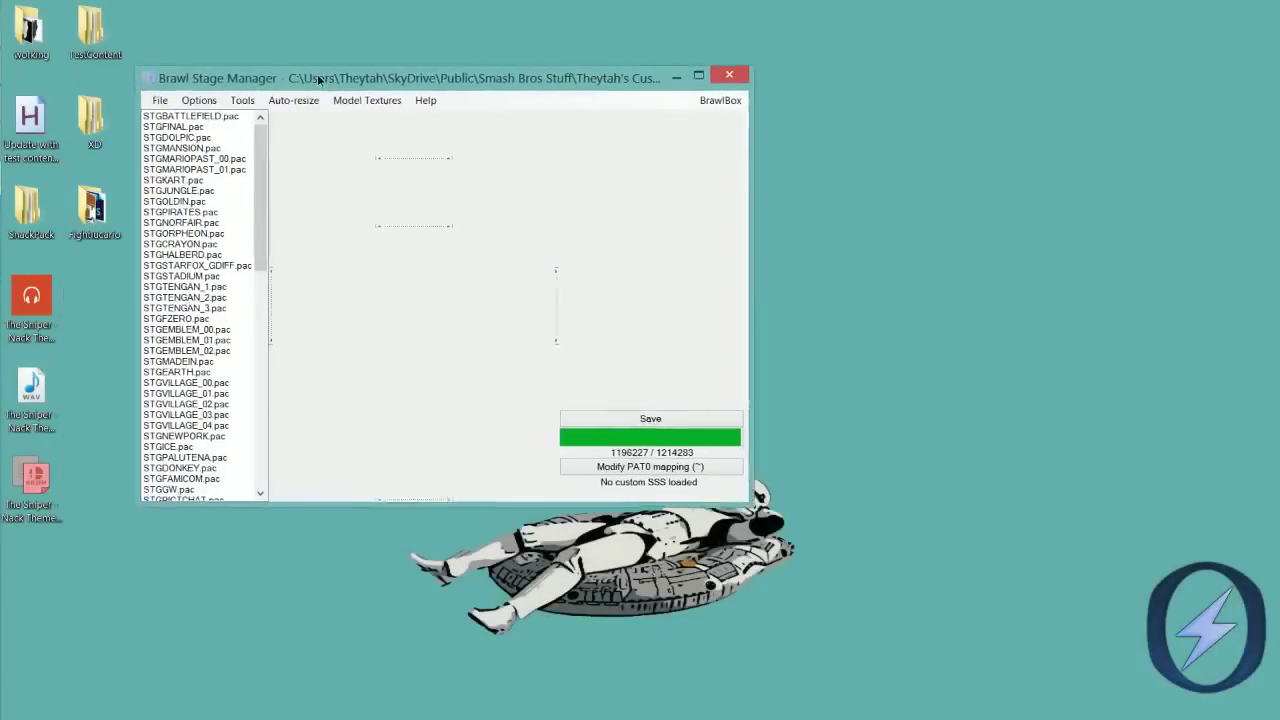
drag(318, 79, 521, 128)
click(363, 150)
click(363, 150)
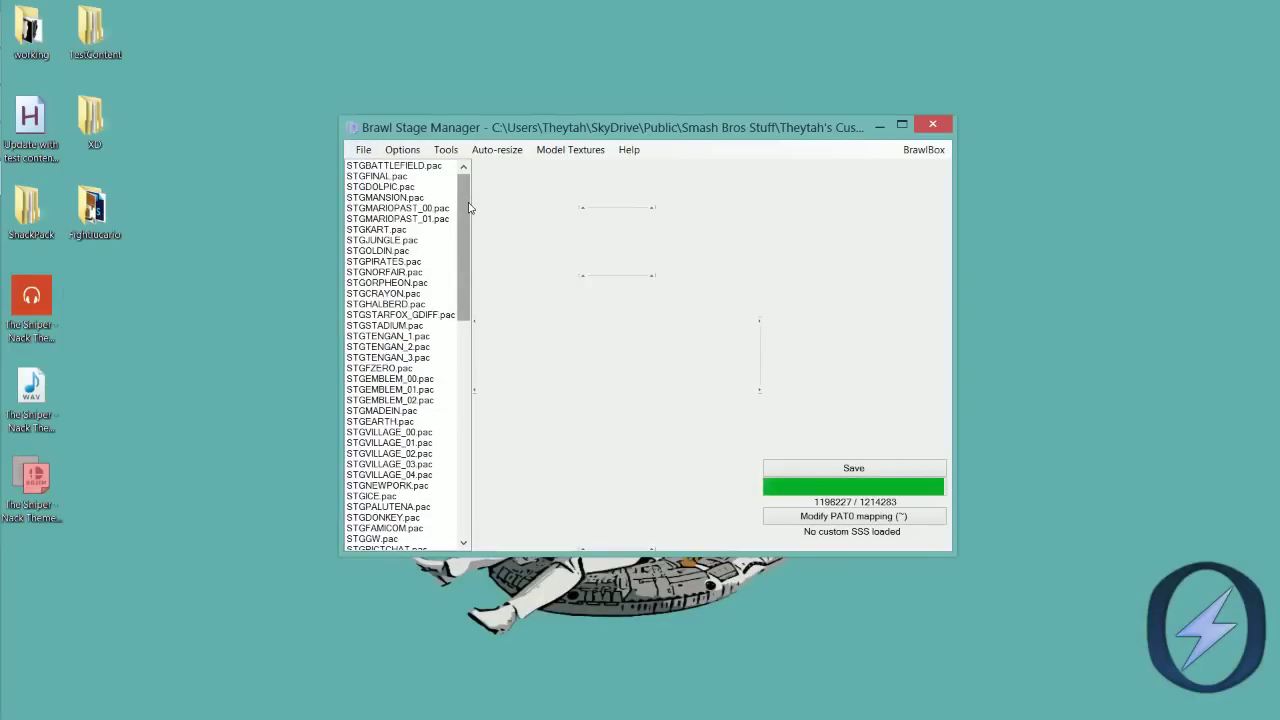
scroll(469, 207, down, 6)
click(378, 263)
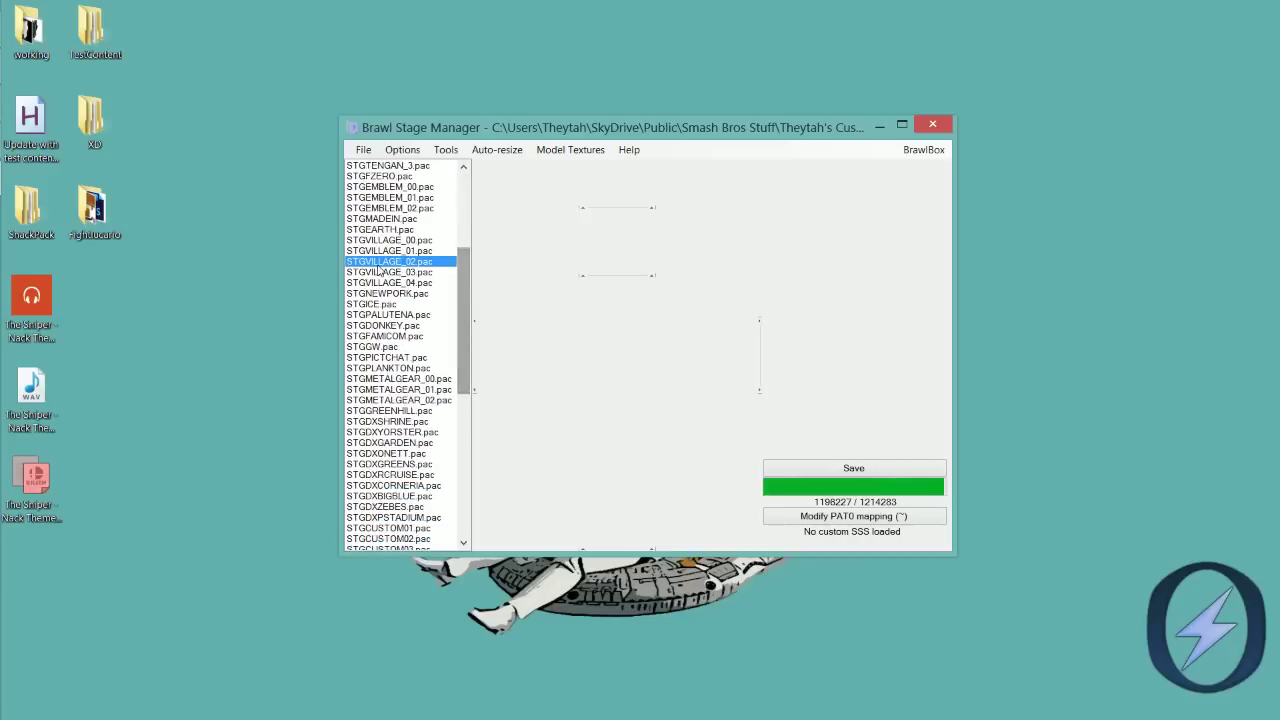
- Check the tracks in slots N10 and N07, then select slot N05
scroll(472, 205, up, 6)
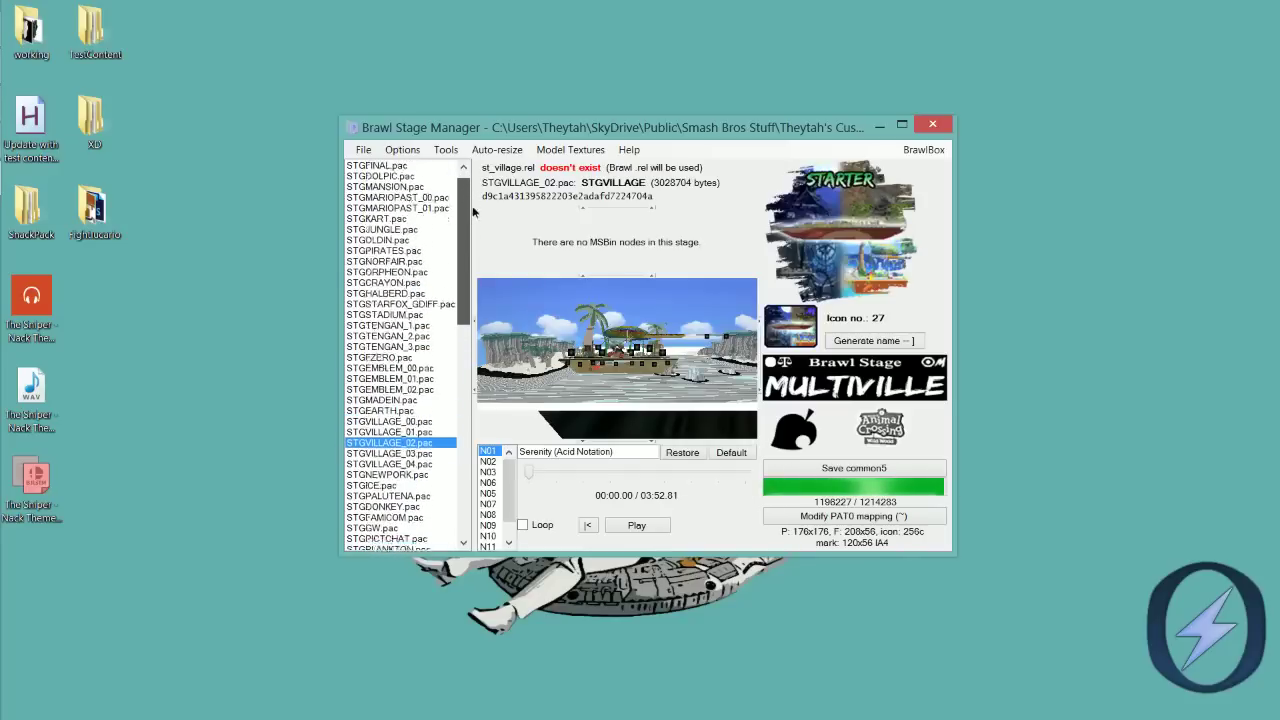
scroll(472, 205, down, 3)
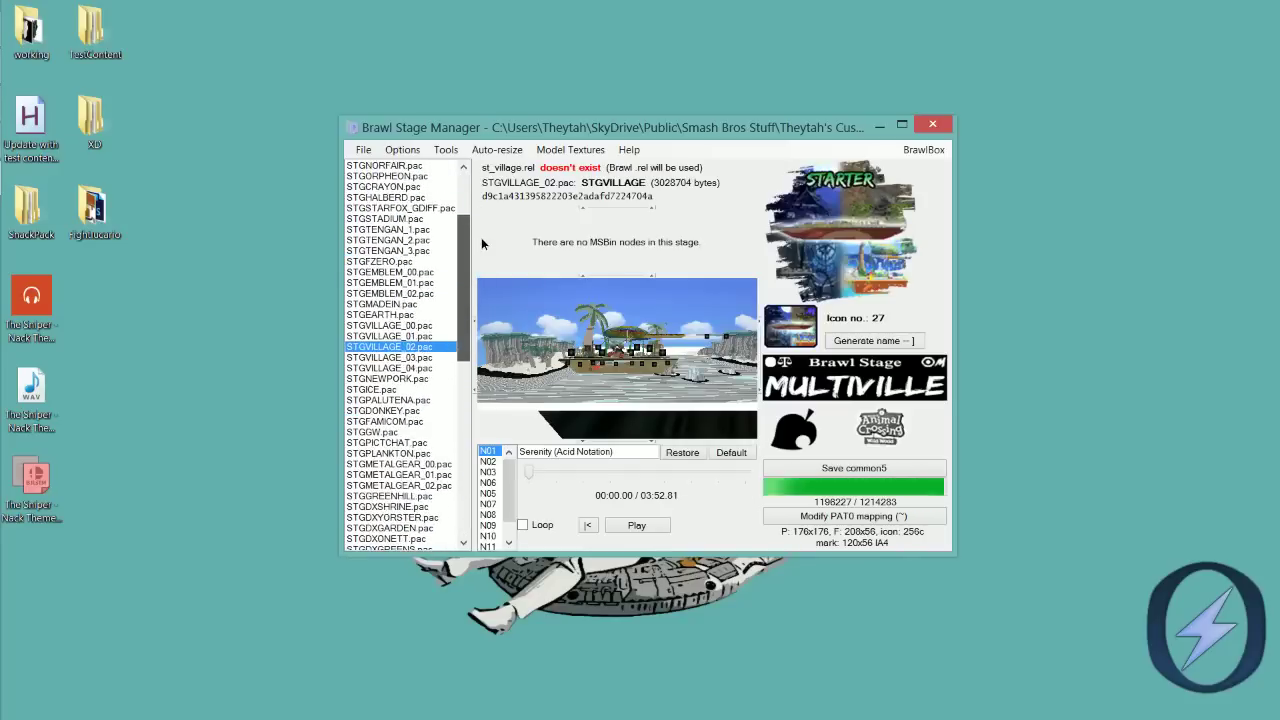
scroll(481, 237, down, 3)
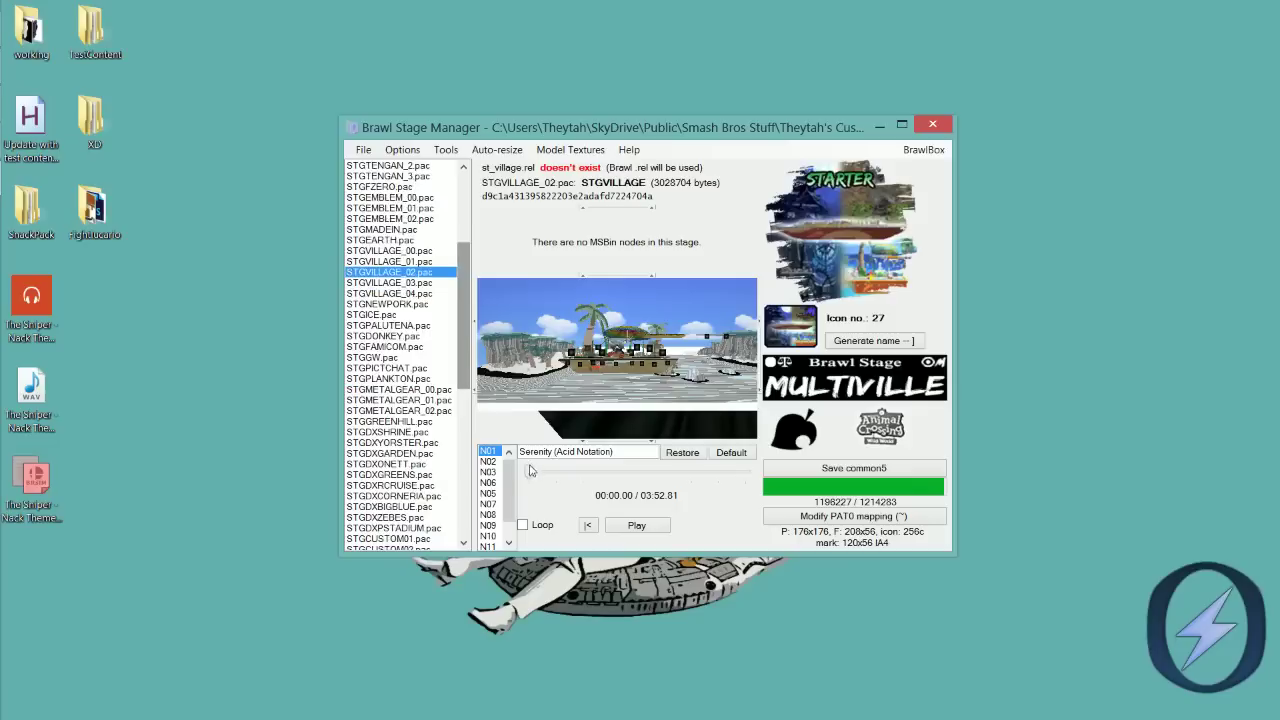
scroll(492, 500, down, 1)
click(489, 514)
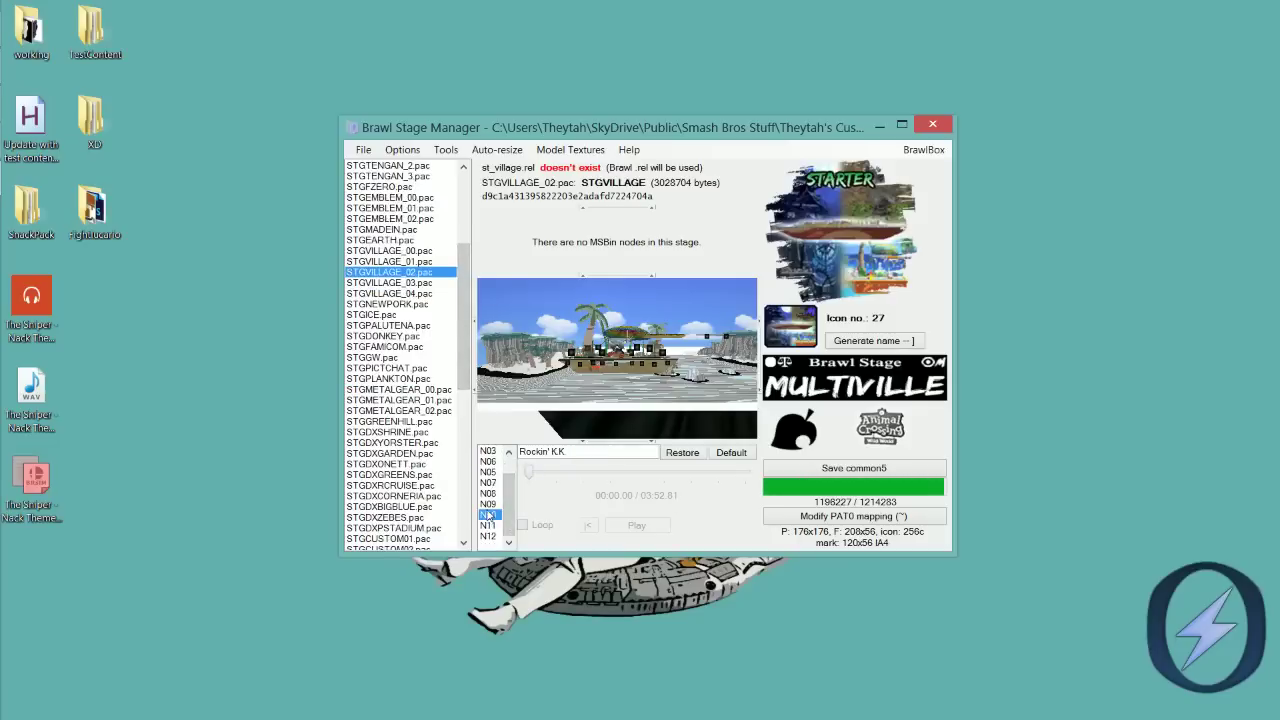
scroll(489, 500, up, 2)
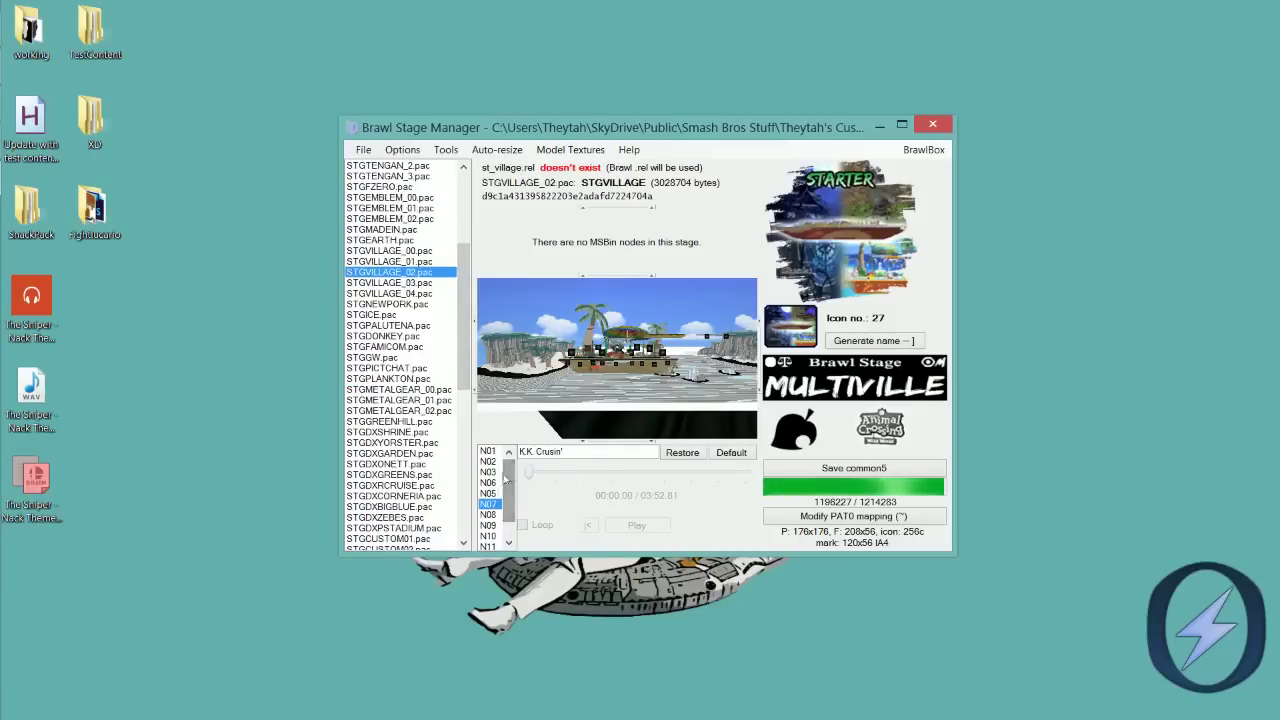
click(490, 483)
click(490, 494)
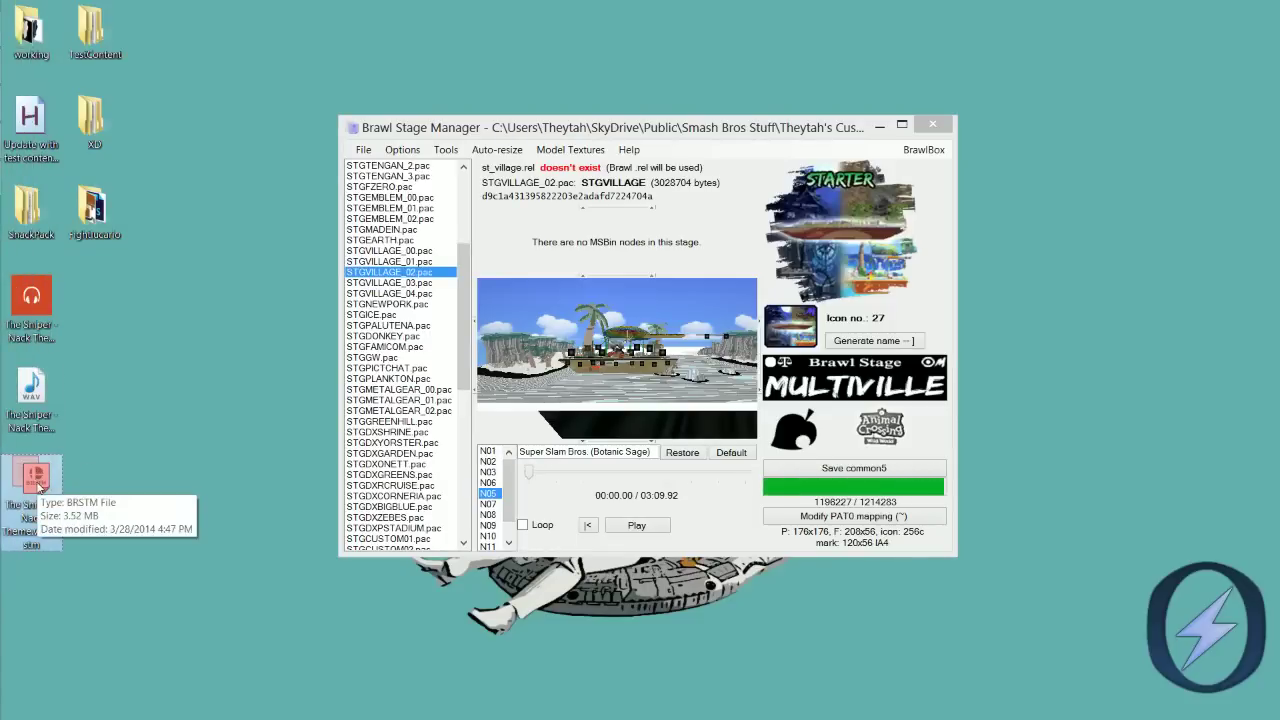
- Strip the leftover .wav part from the desktop BRSTM file's name
key(F2)
key(Right)
key(BackSpace)
key(BackSpace)
key(BackSpace)
key(BackSpace)
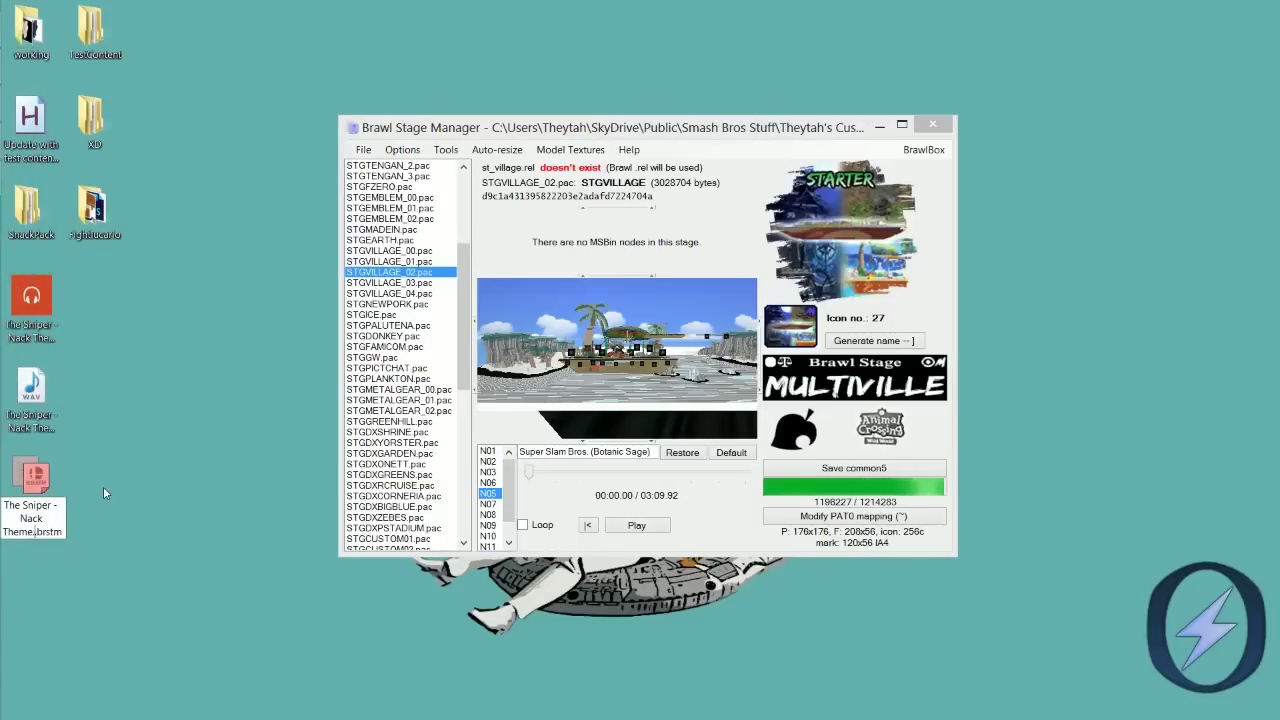
key(Return)
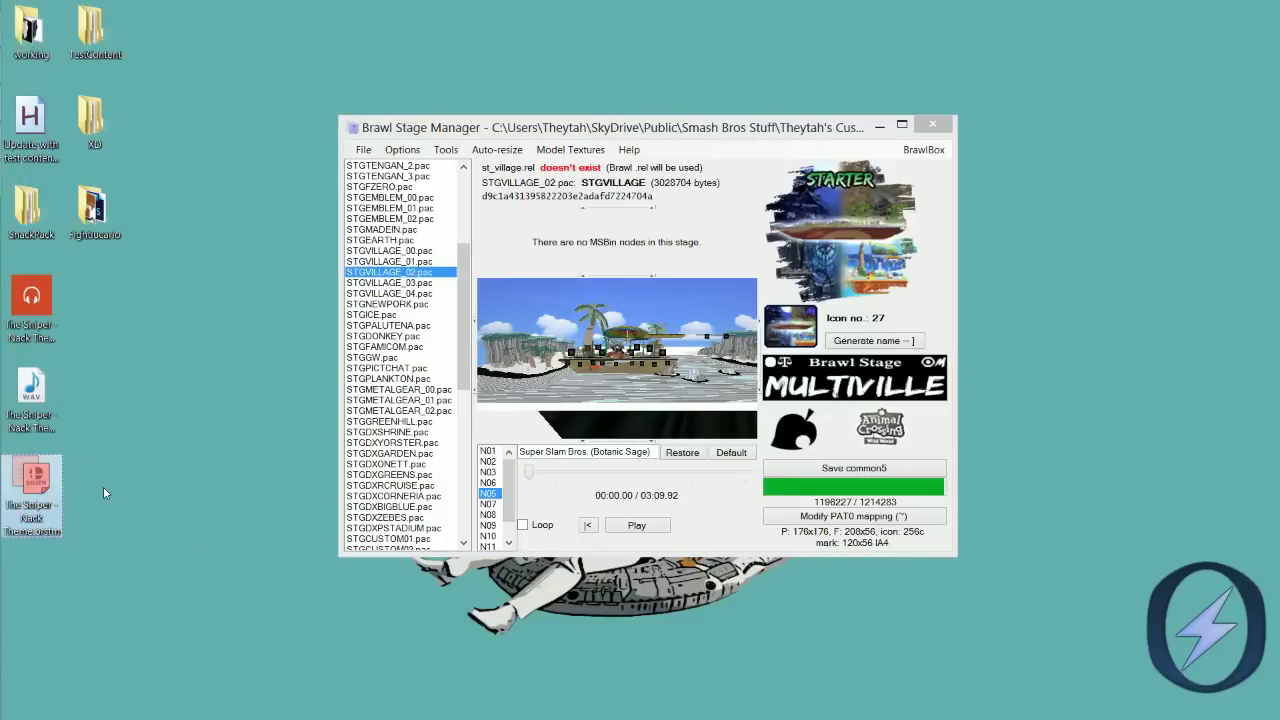
click(35, 480)
key(F2)
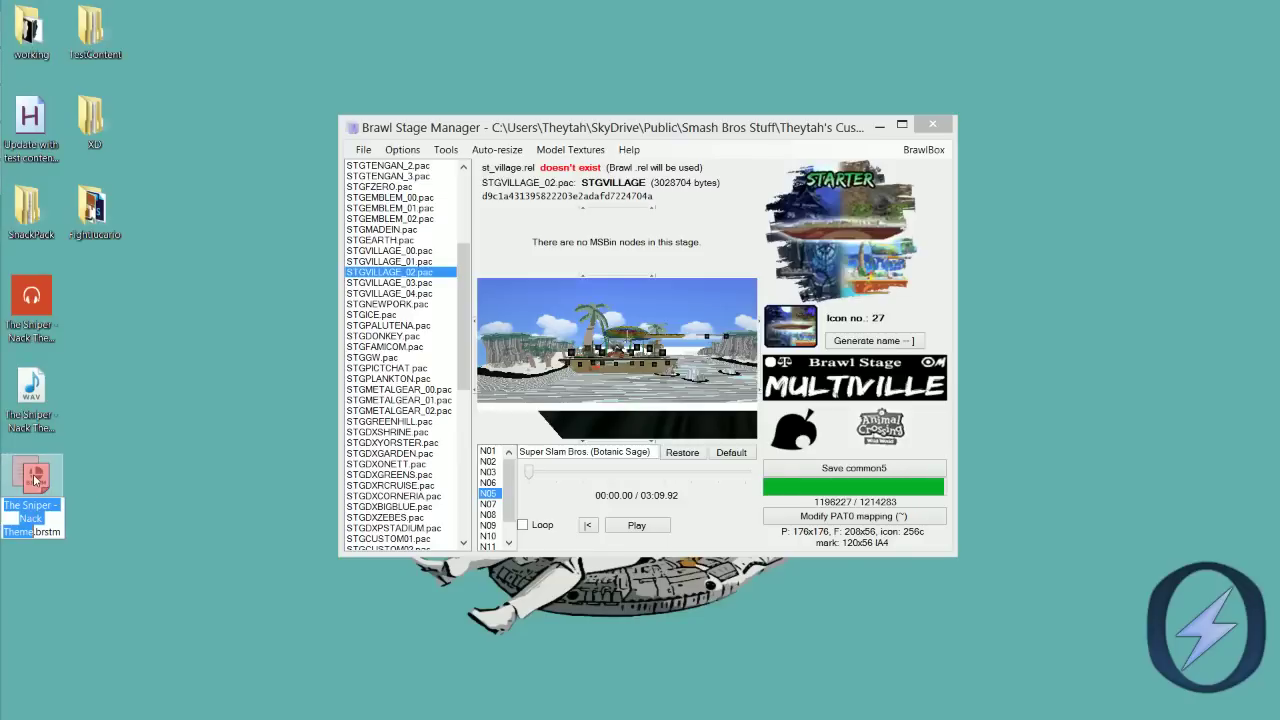
key(Escape)
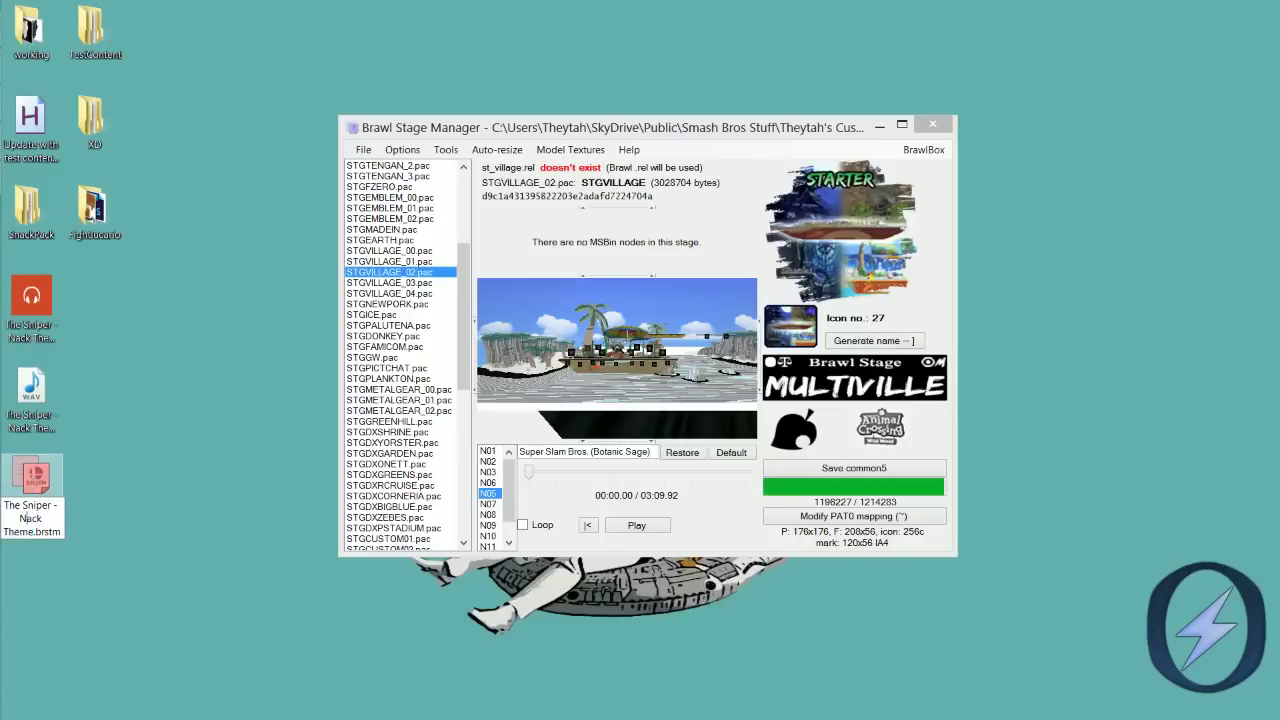
- Reorder the name to 'Nack Theme (The Sniper).brstm' and return to Brawl Stage Manager
key(shift+Right)
key(shift+Right)
key(shift+Right)
key(shift+Right)
key(shift+Right)
key(shift+Right)
key(shift+Right)
key(shift+Right)
key(shift+Right)
key(shift+Right)
key(shift+Right)
key(shift+Right)
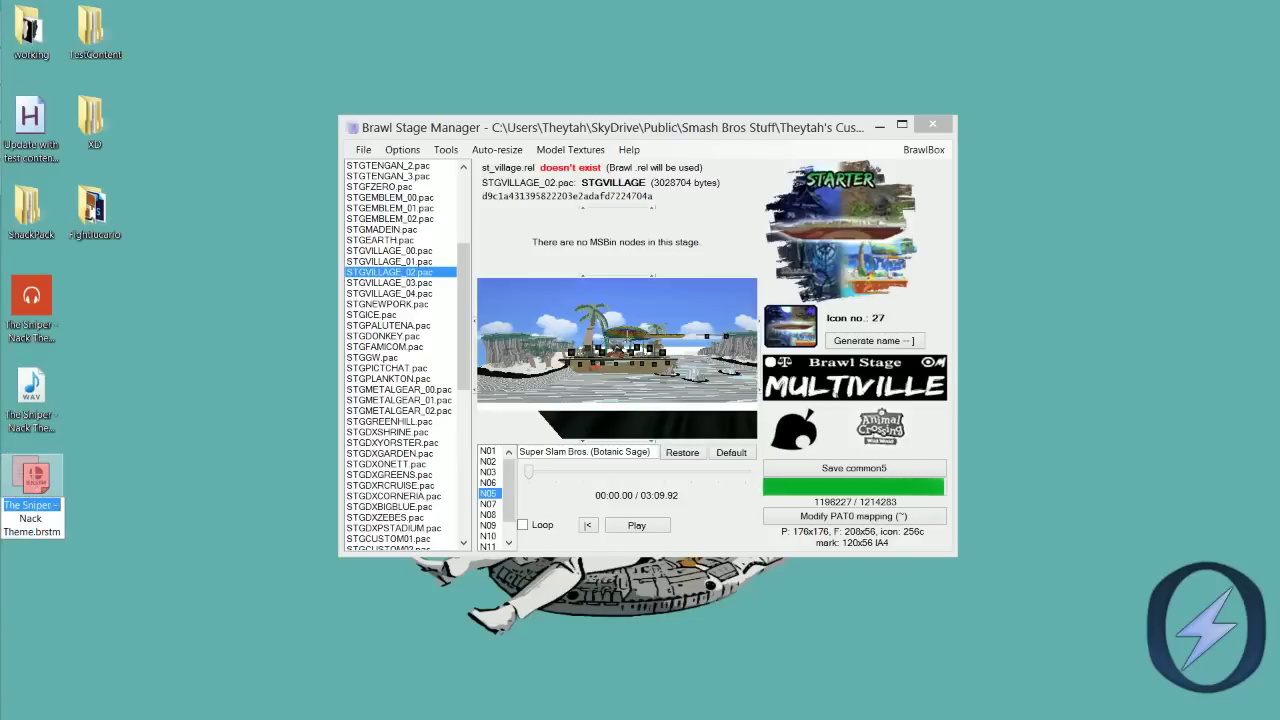
key(BackSpace)
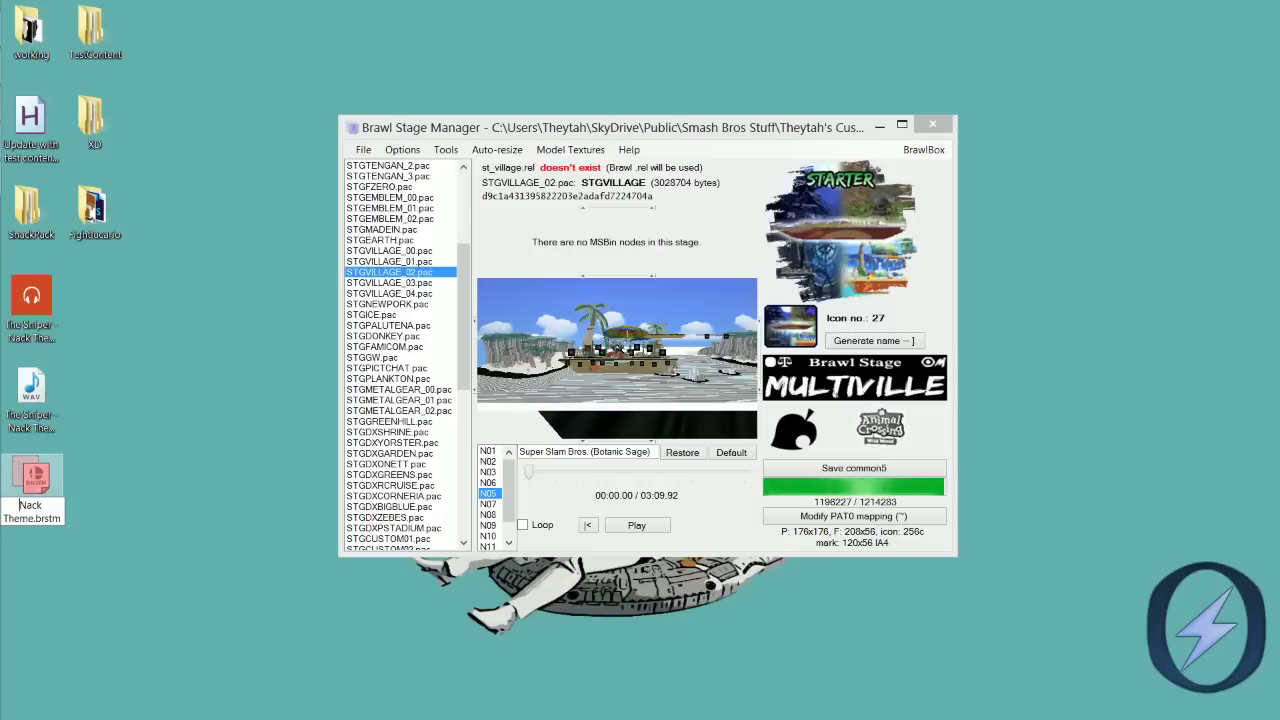
key(ctrl+Right)
key(ctrl+Right)
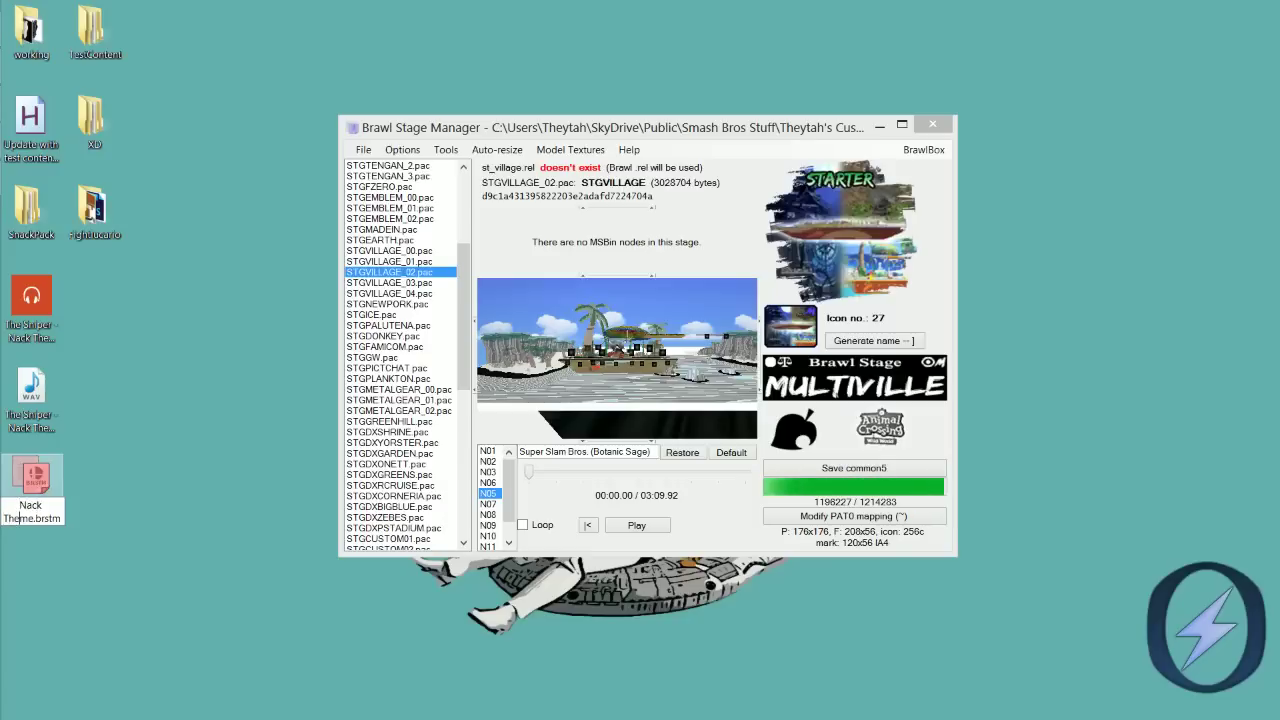
text((The Sniper -)
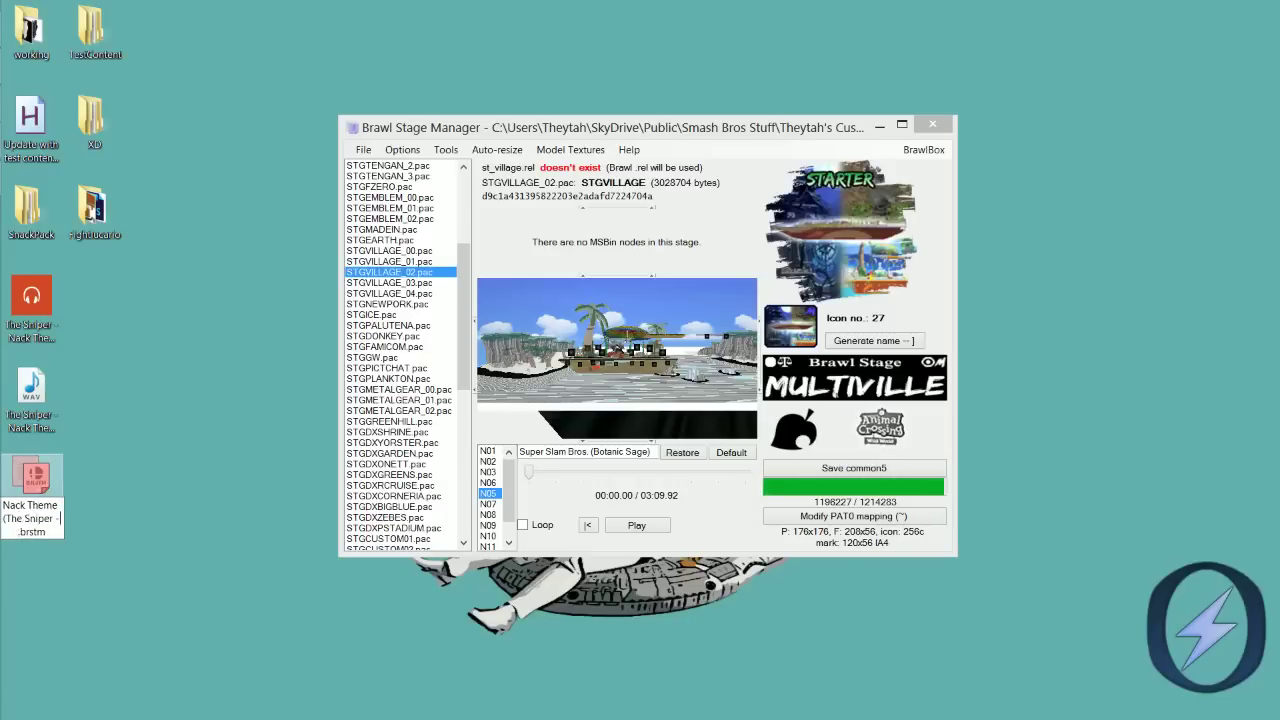
key(BackSpace)
key(BackSpace)
text())
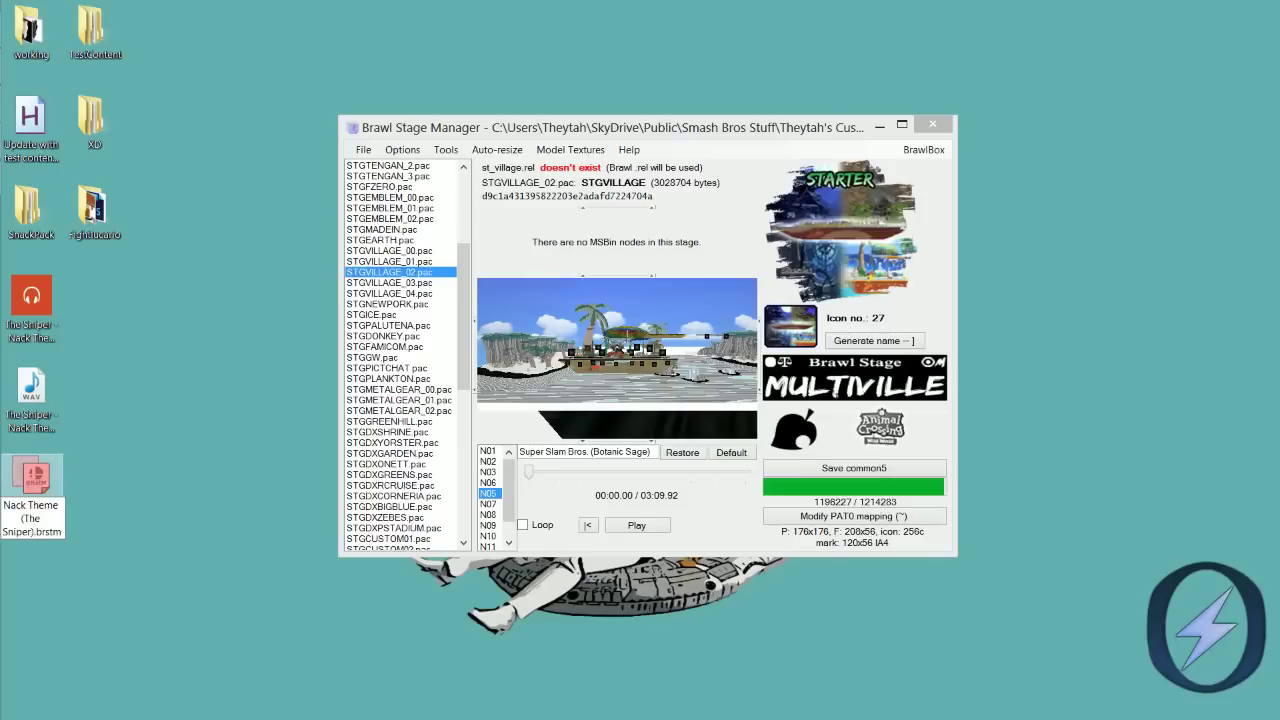
key(Return)
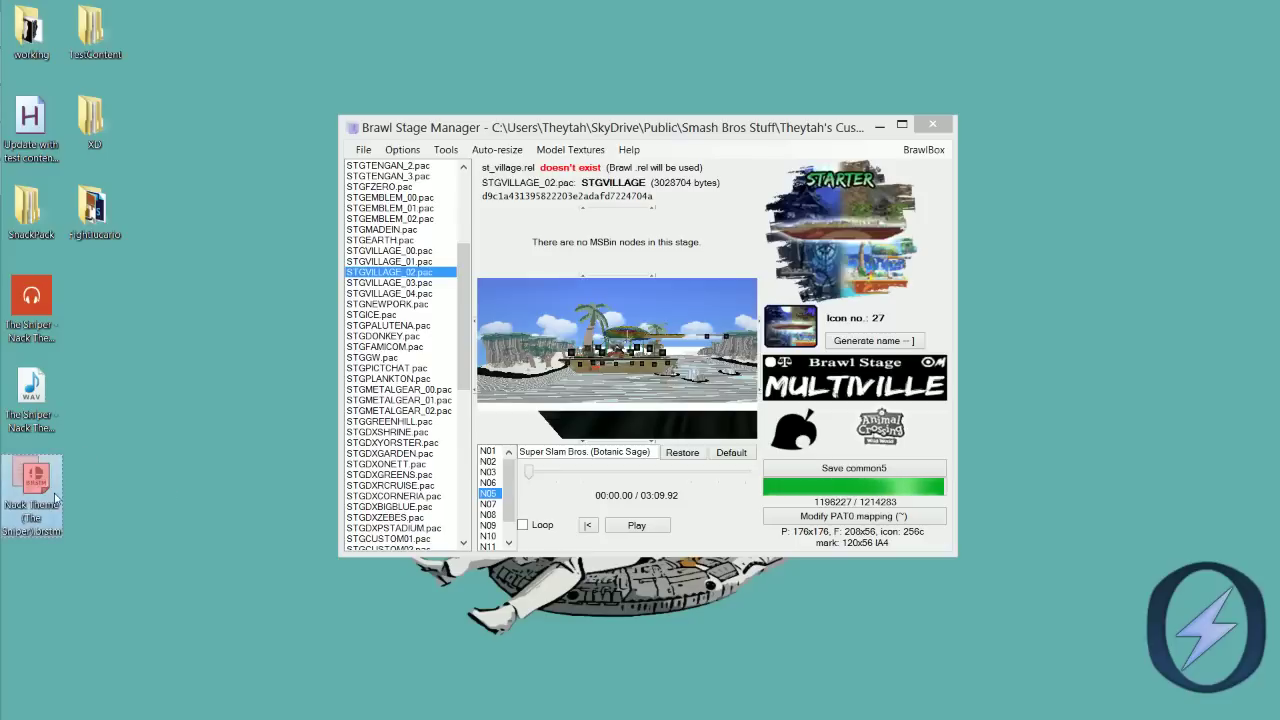
click(498, 500)
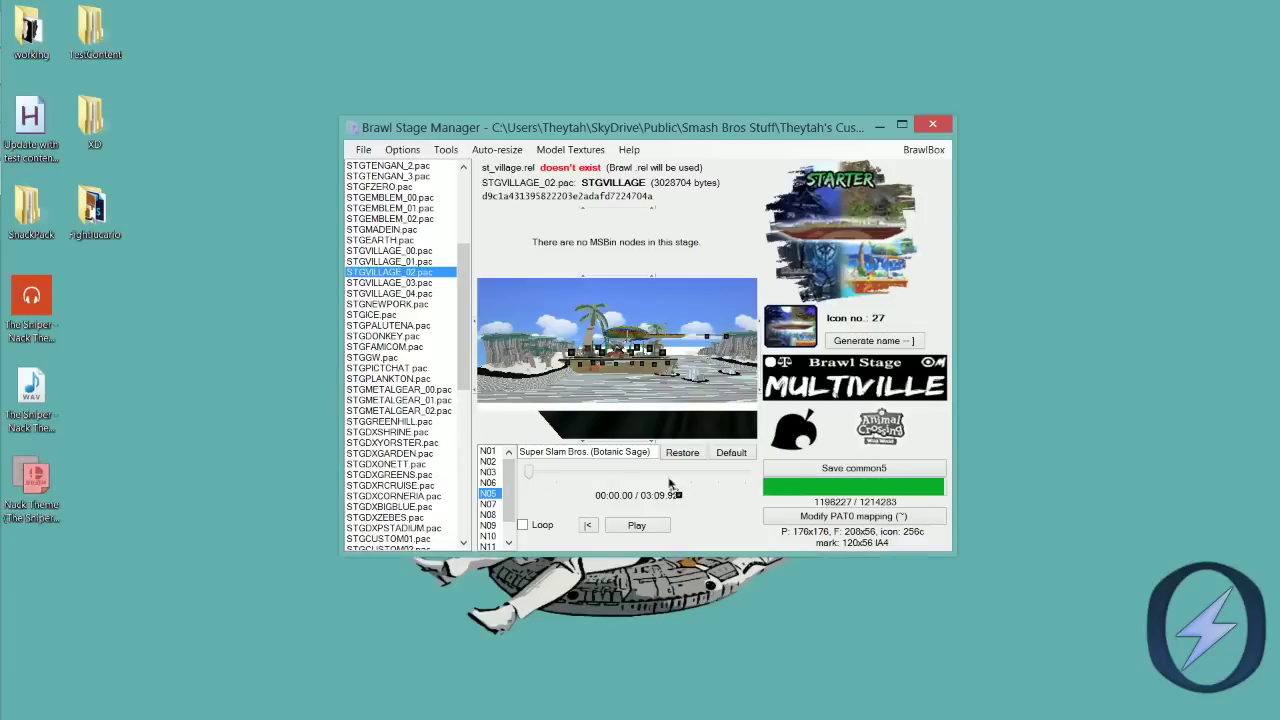
- Decline replacing slot N05 and drop the Nack Theme file into slot N07 instead
drag(670, 484, 600, 500)
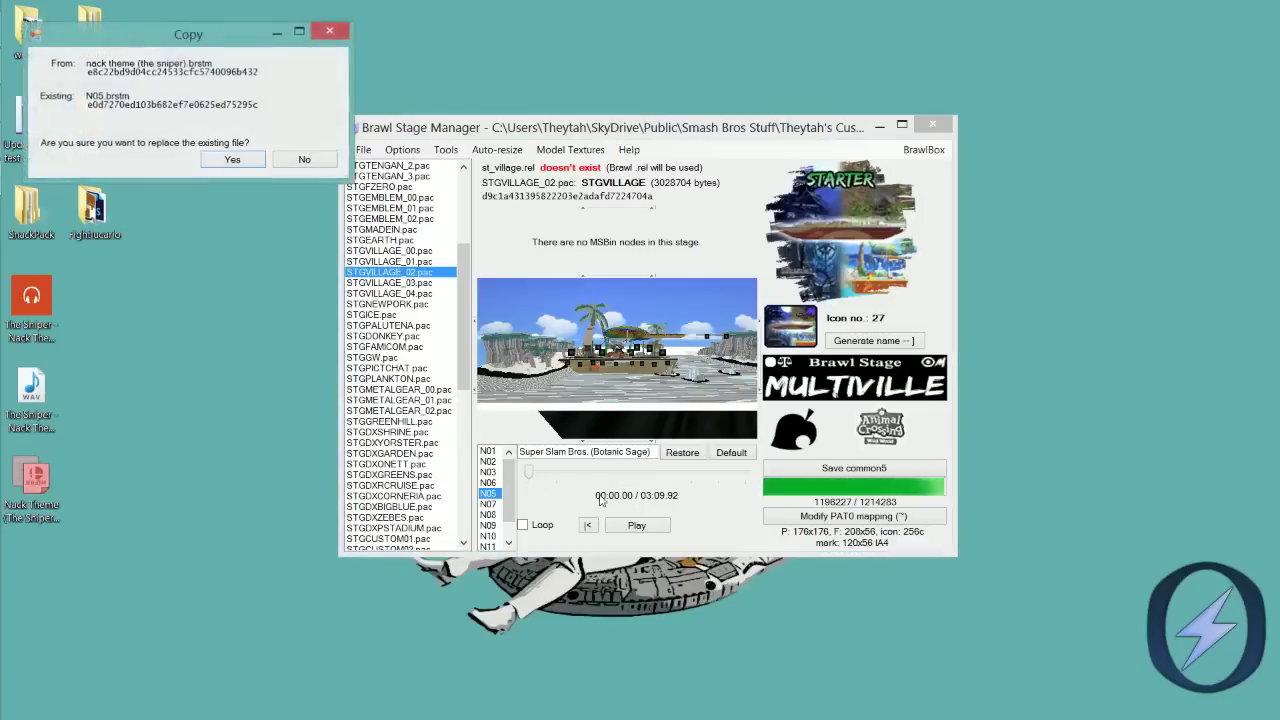
click(290, 159)
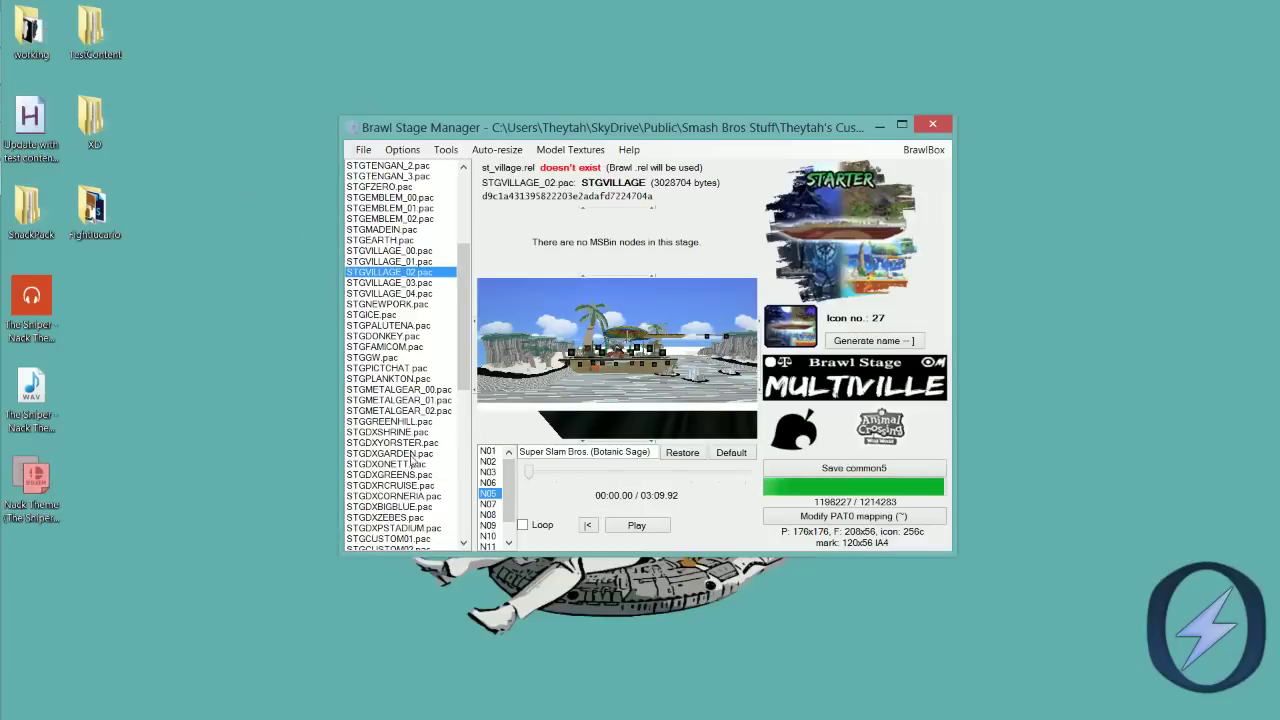
click(490, 504)
drag(32, 478, 614, 510)
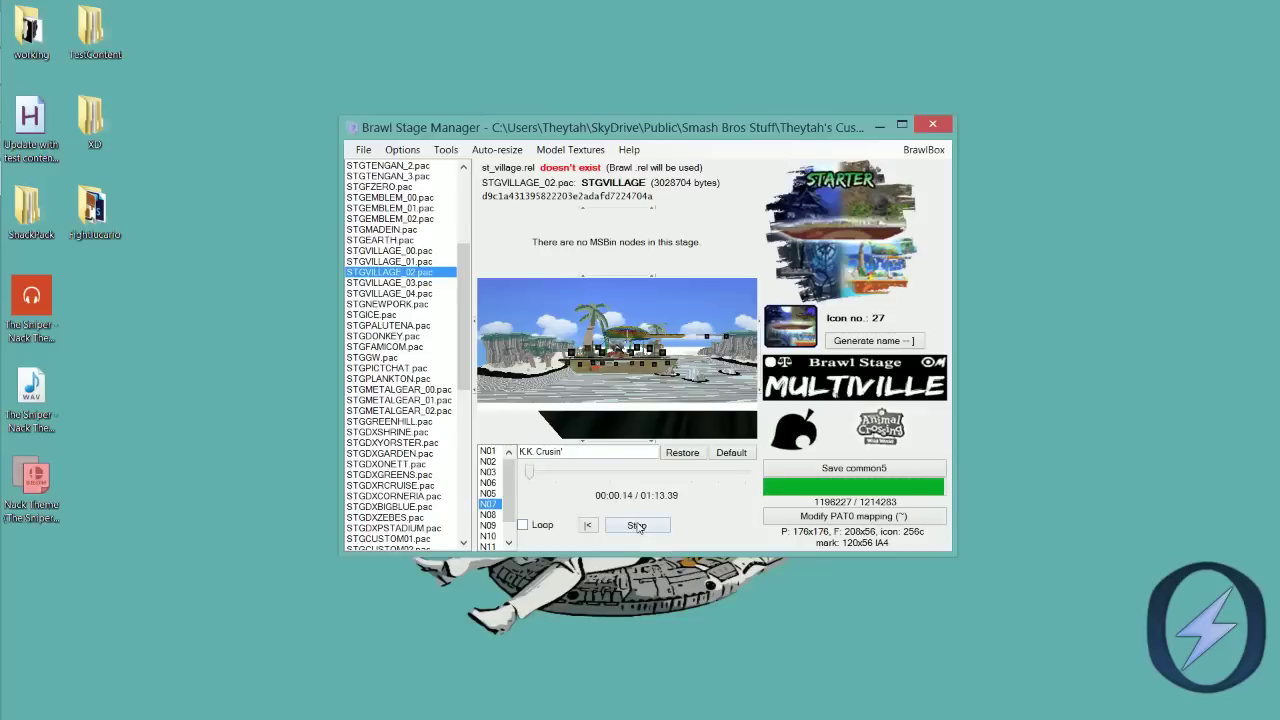
- Preview the N07 song with Loop on, seeking near the end, then stop playback
click(523, 525)
drag(537, 471, 742, 472)
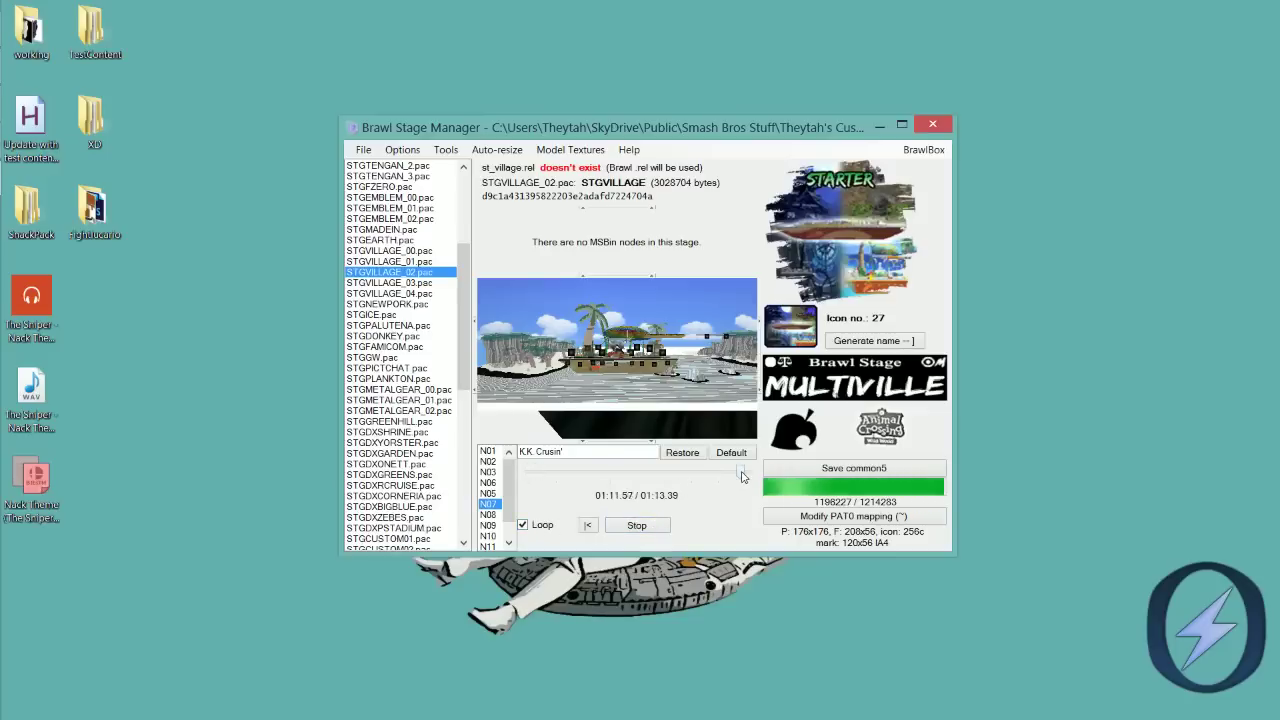
click(657, 530)
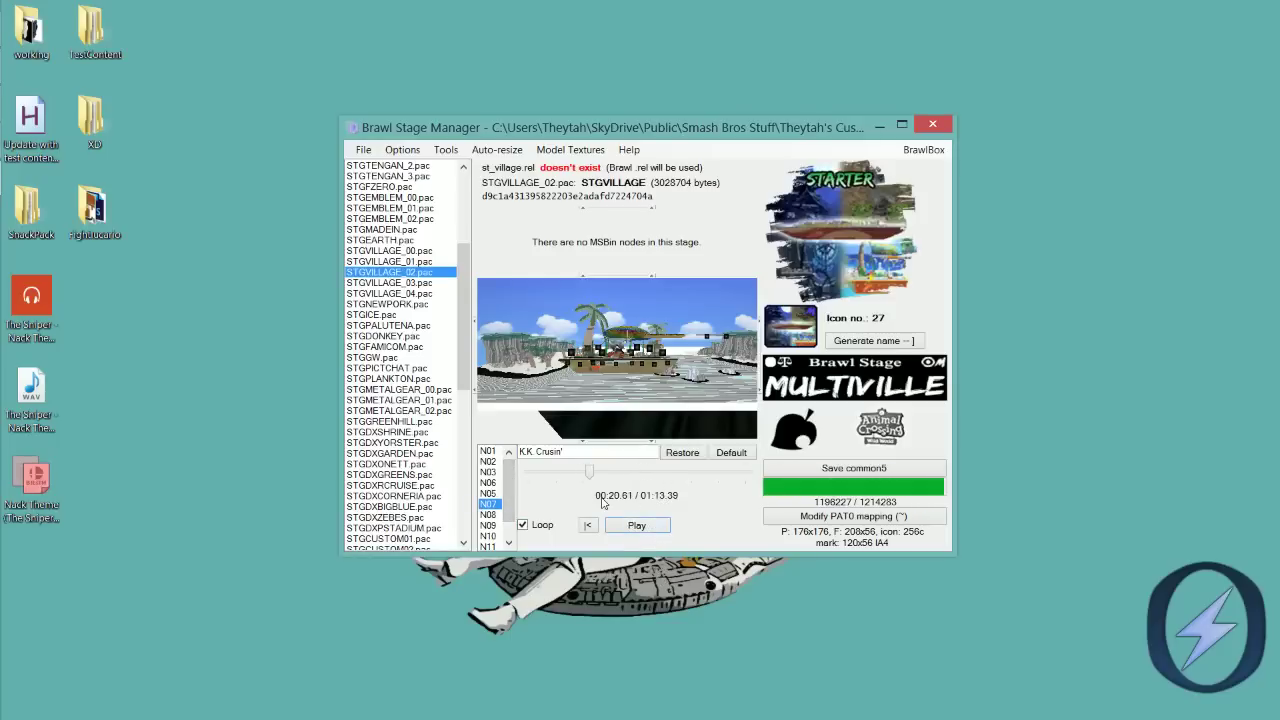
click(363, 149)
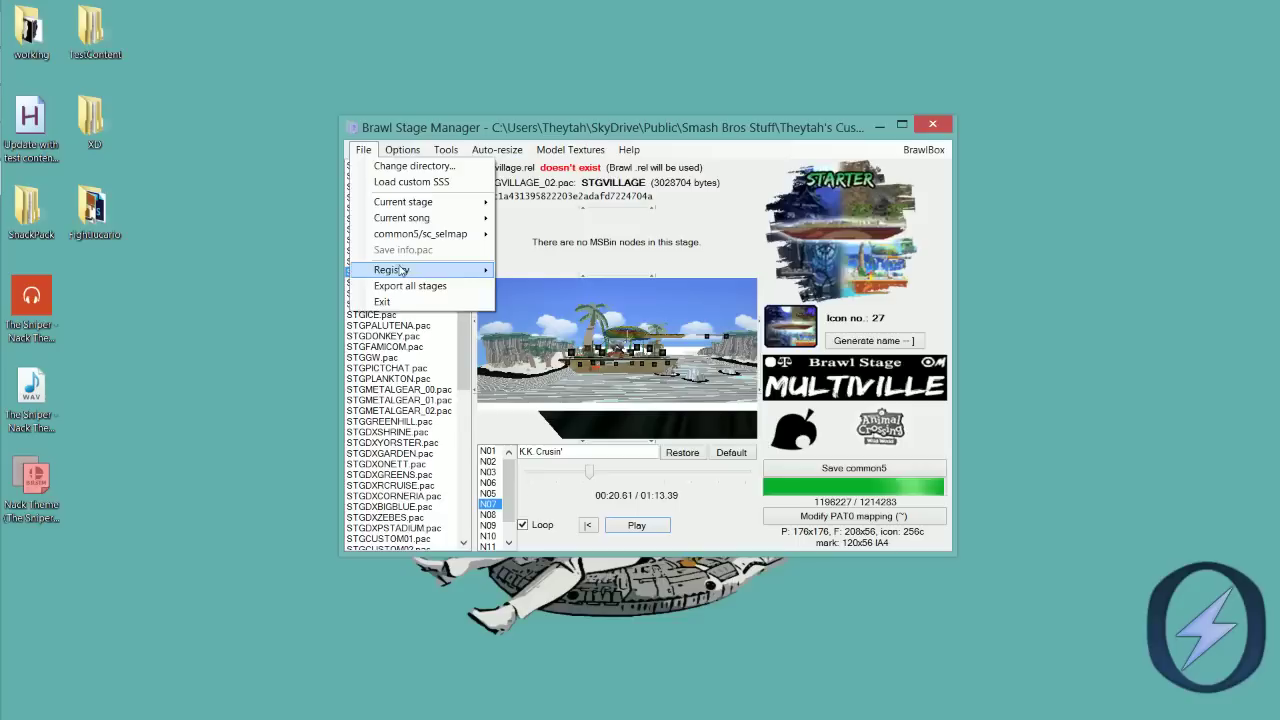
- Browse Brawl Stage Manager's command menus without choosing anything
mouse_move(405, 152)
click(405, 152)
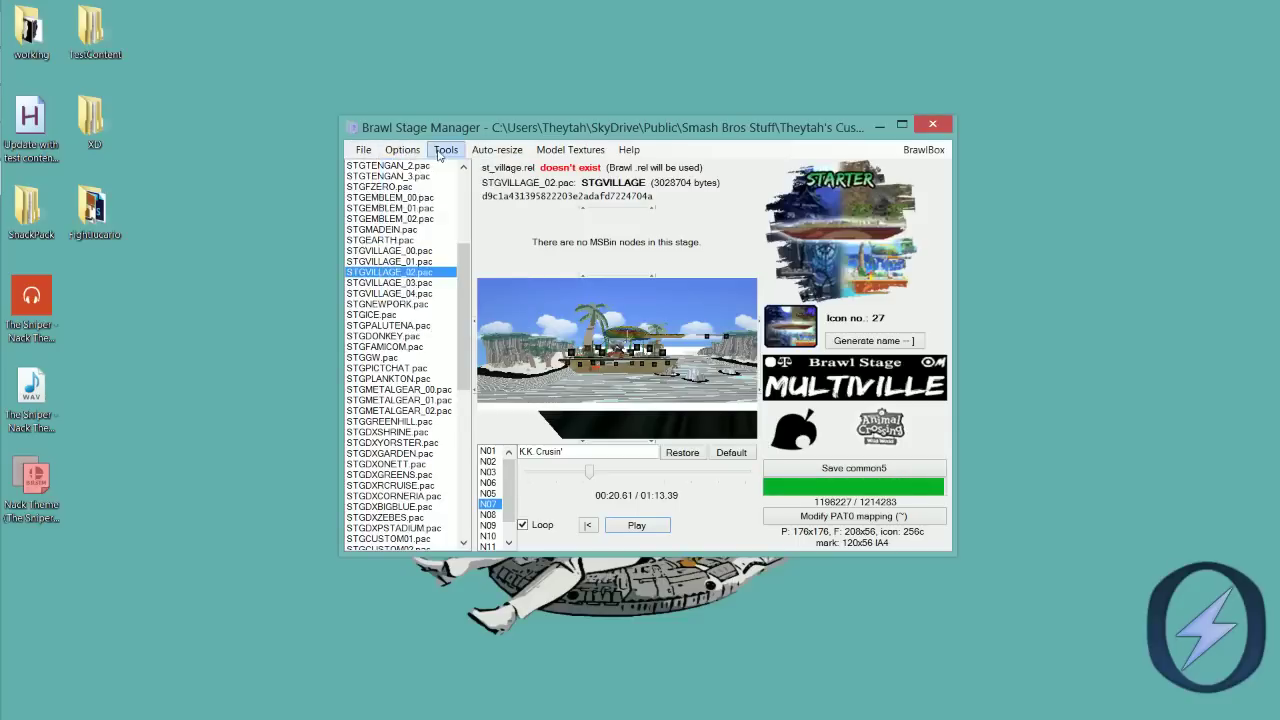
click(446, 150)
click(362, 152)
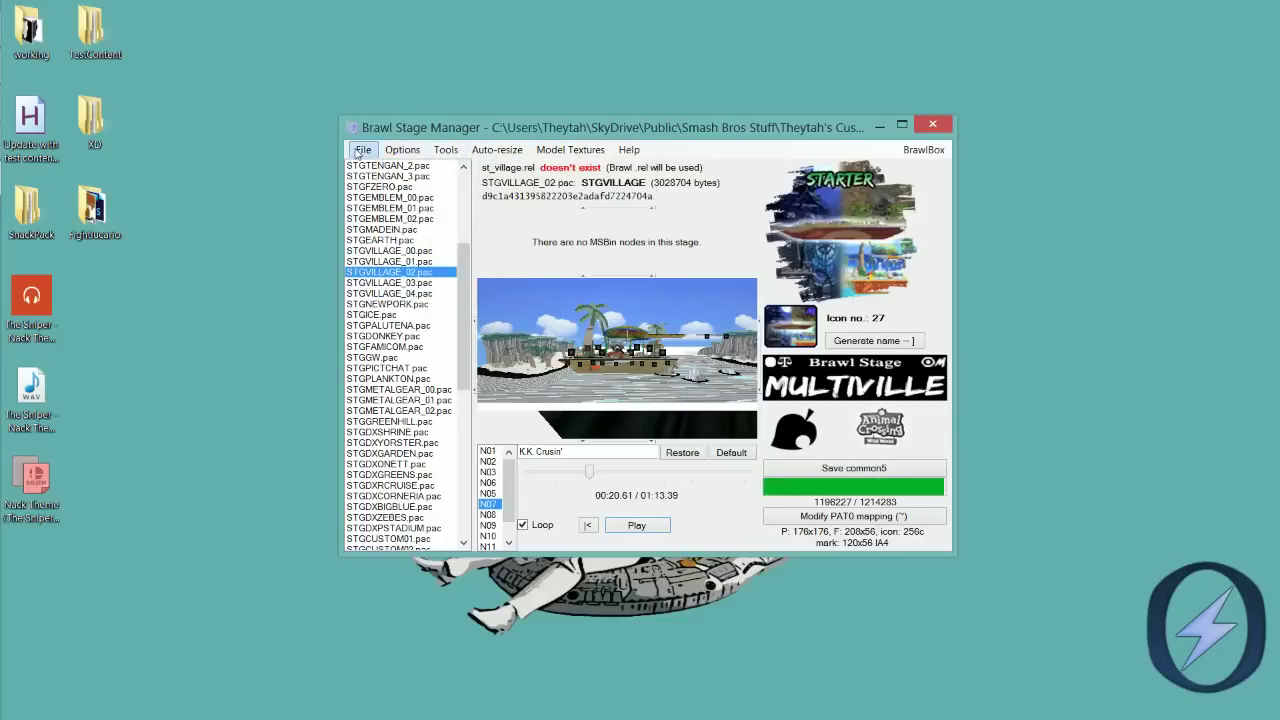
click(362, 152)
click(487, 150)
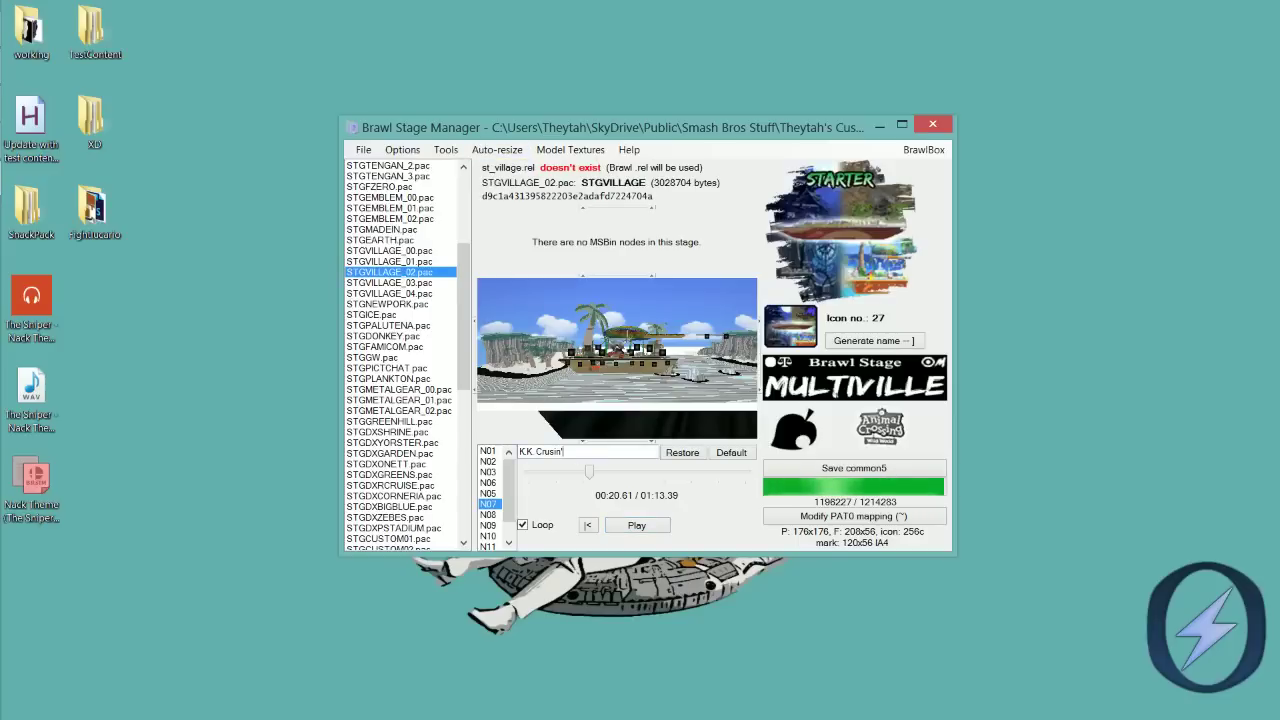
- Paste 'Nack Theme (The Sniper)' as slot N07's song title and regenerate info.pac
click(59, 488)
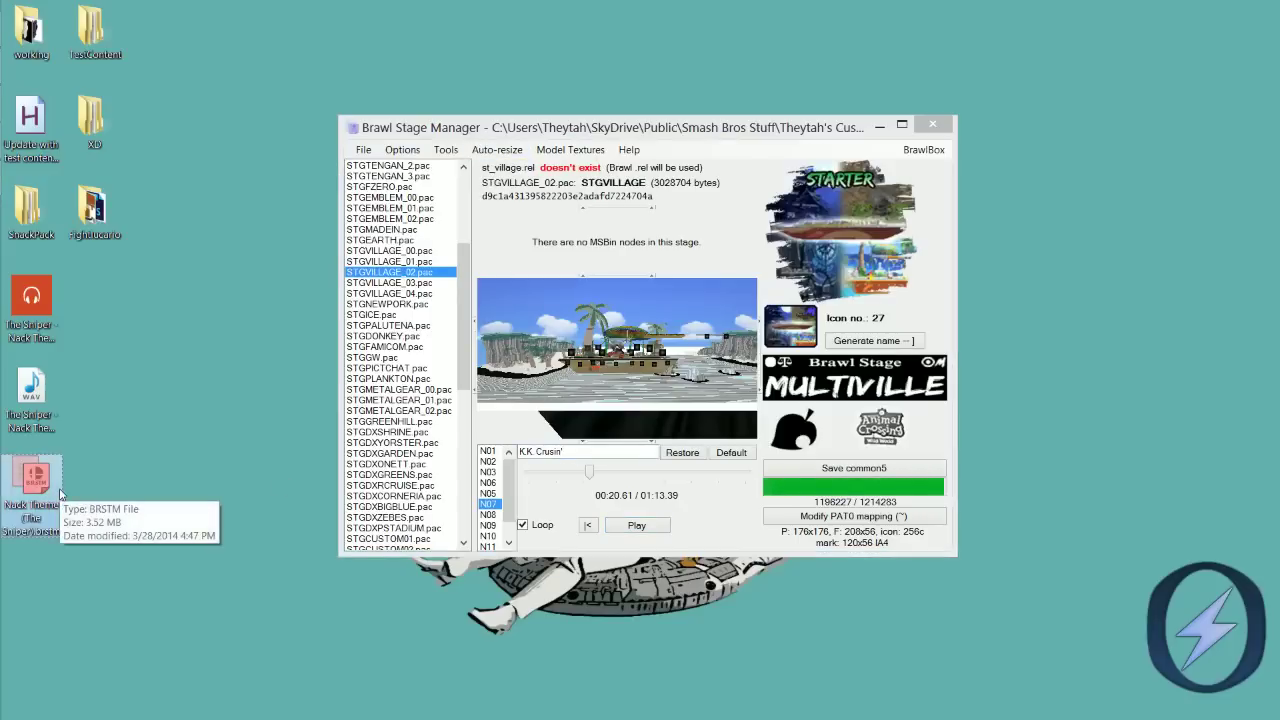
key(F2)
key(ctrl+c)
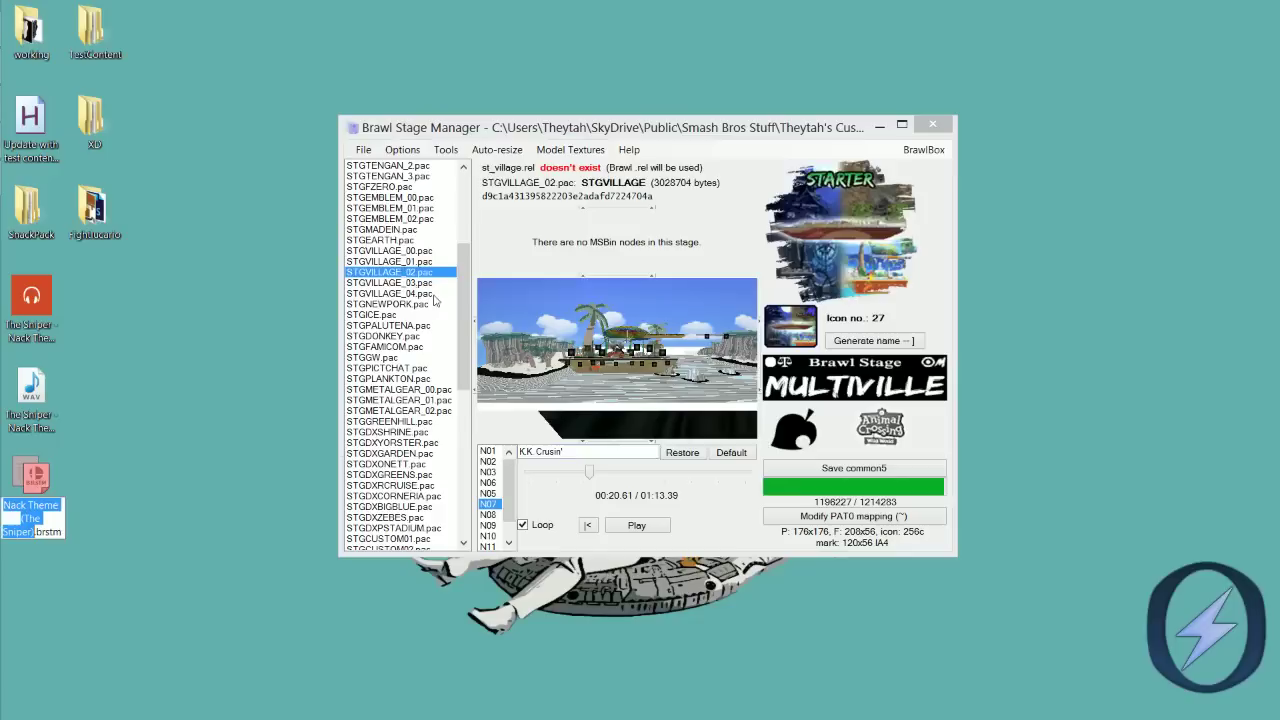
click(163, 408)
click(565, 497)
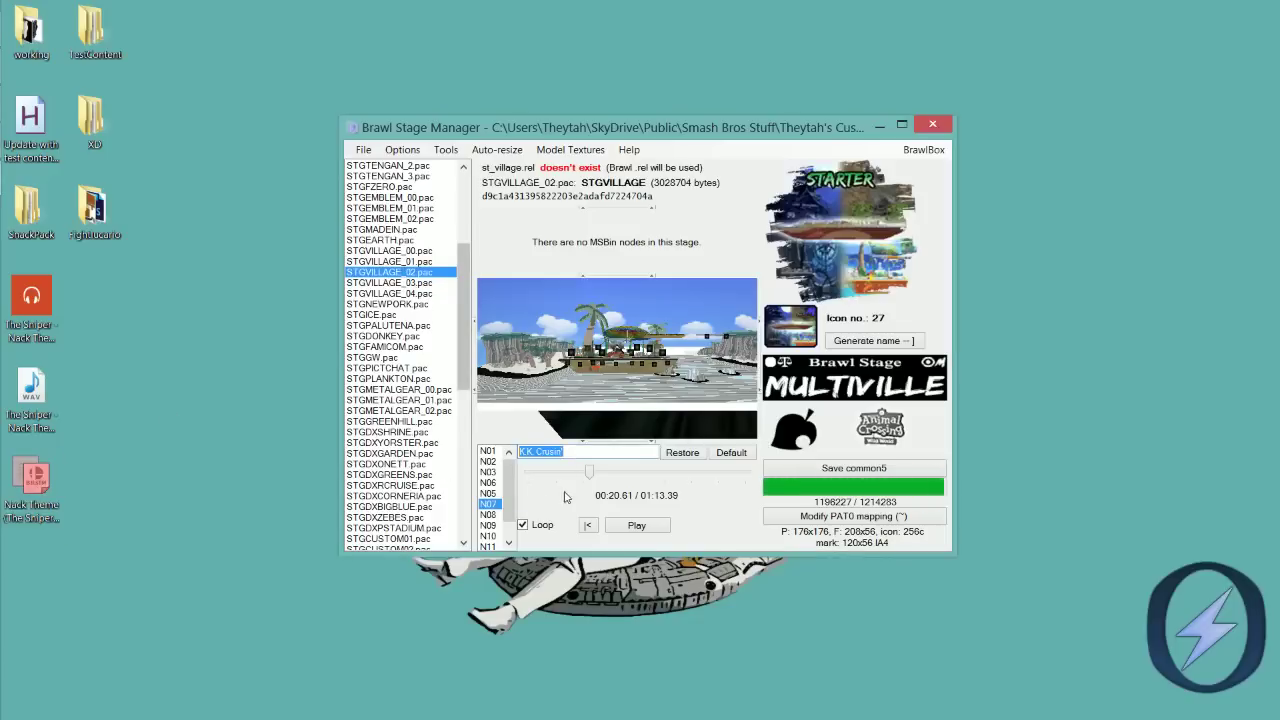
key(ctrl+v)
key(Return)
click(618, 419)
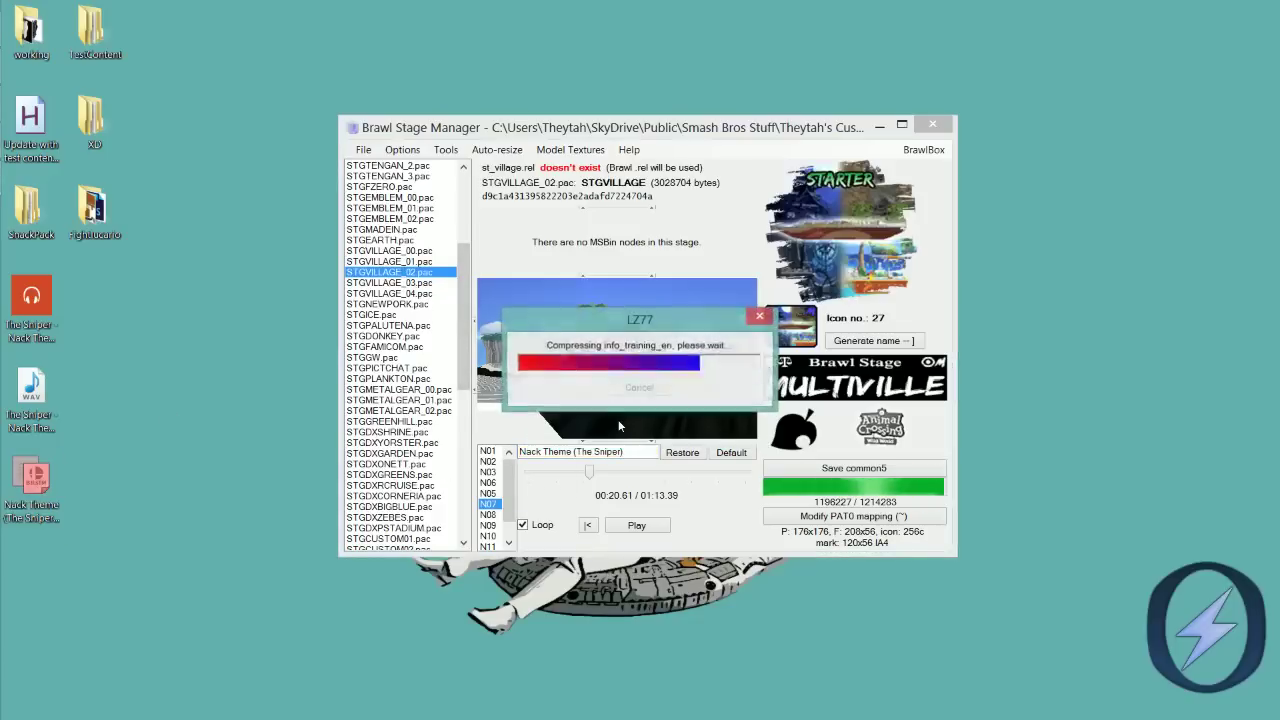
click(363, 149)
key(Escape)
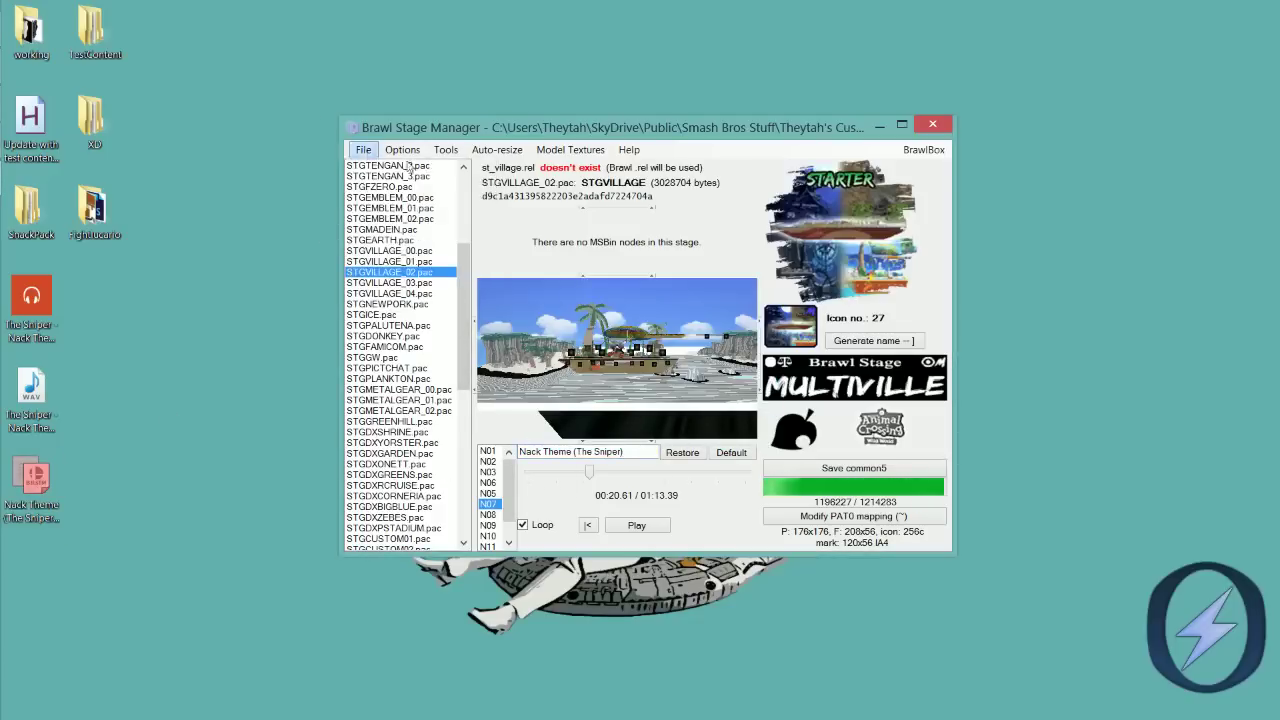
click(497, 149)
- Run Tools > Update mu_menumain and confirm overwriting the menu file
mouse_move(455, 152)
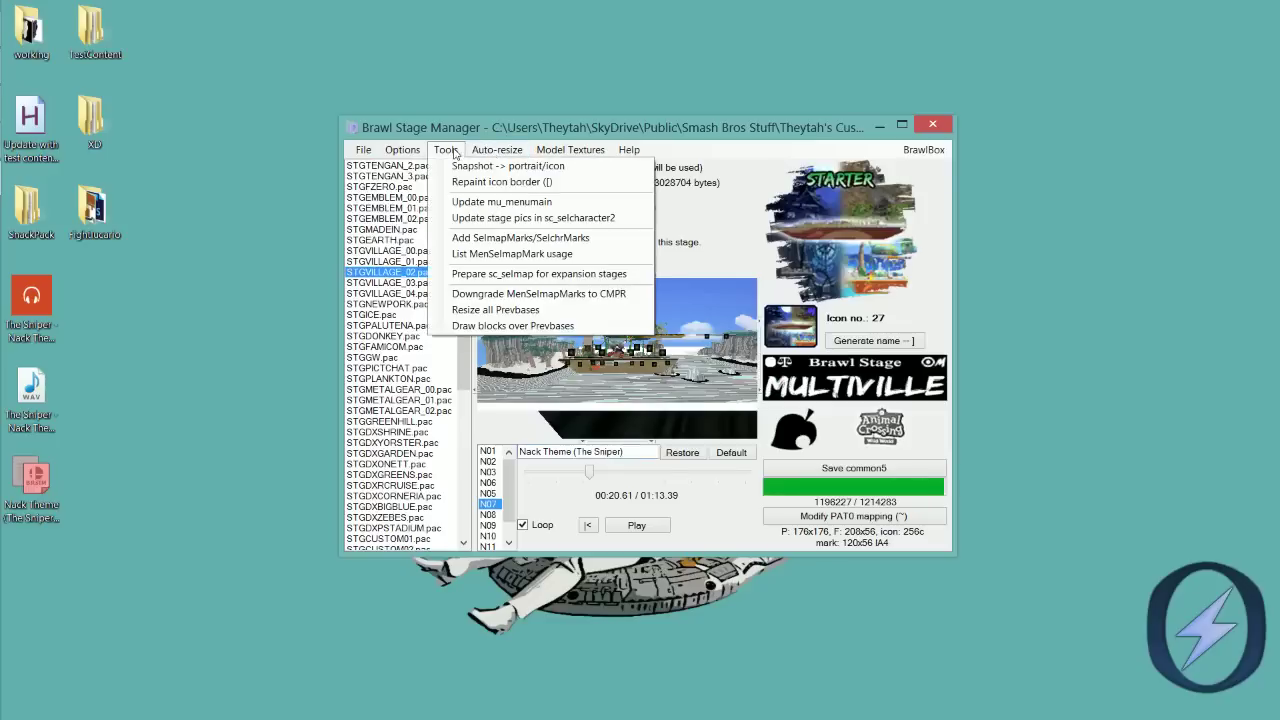
click(565, 217)
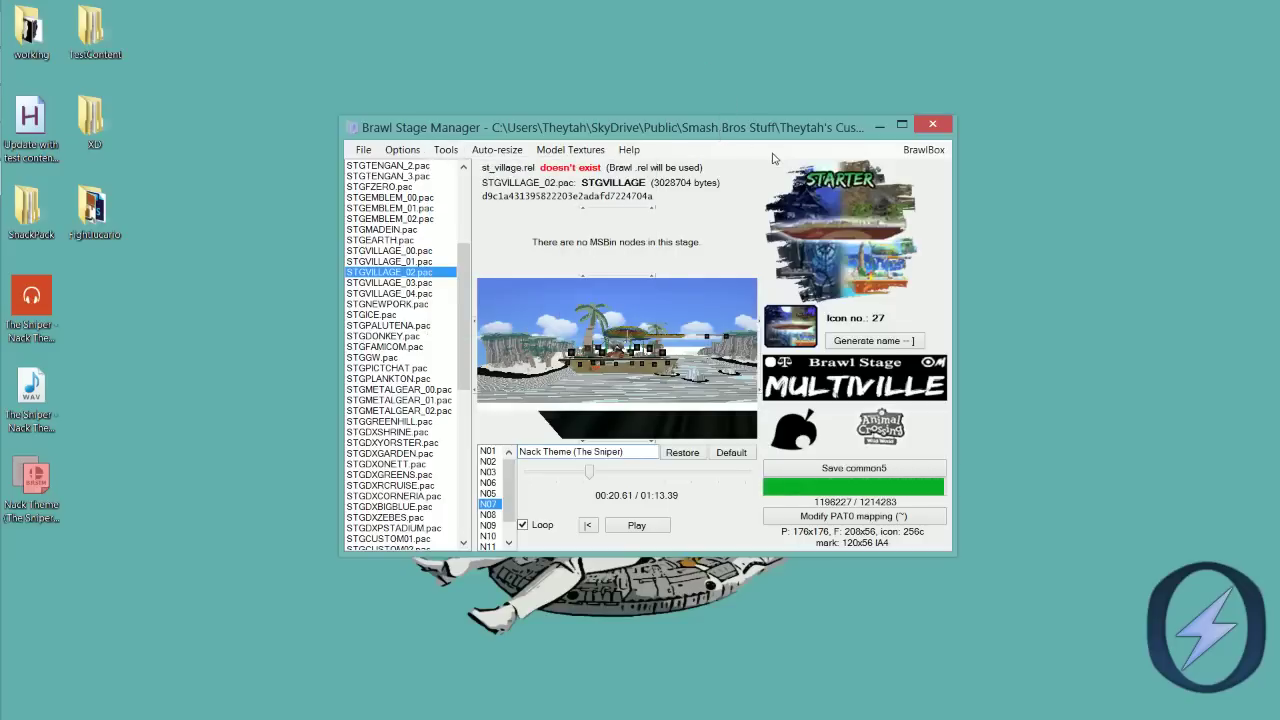
click(497, 149)
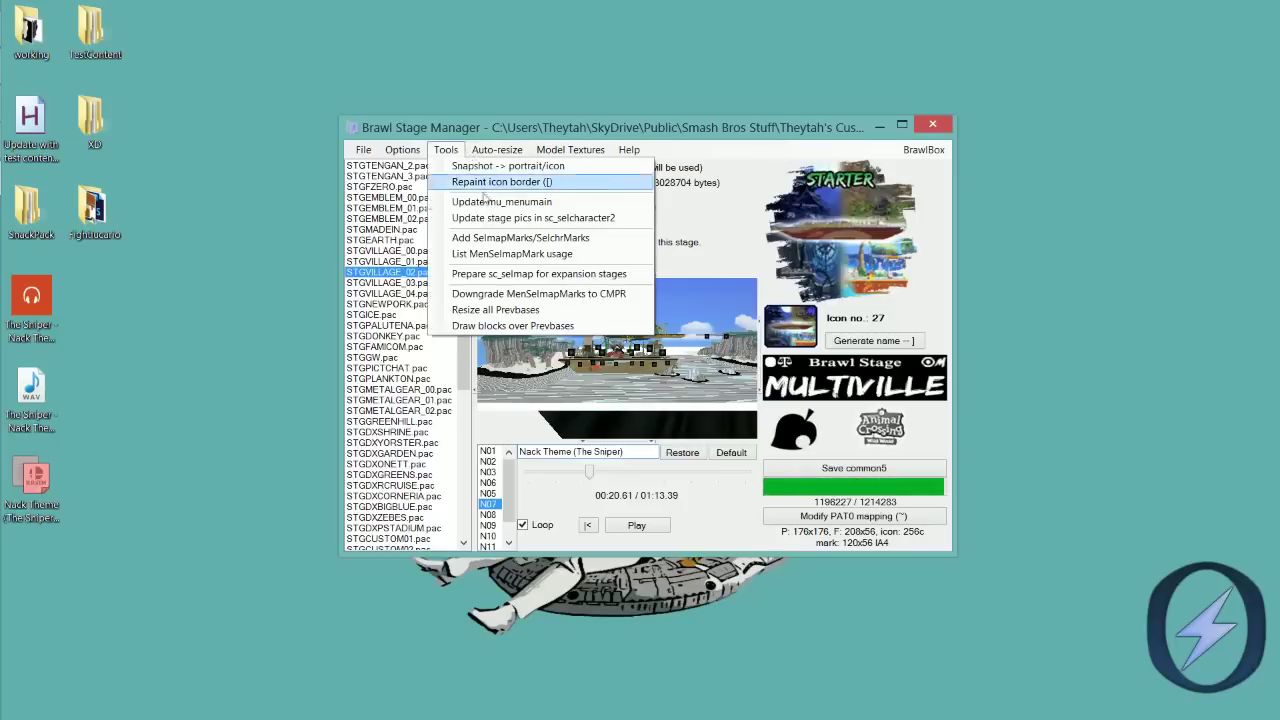
click(493, 212)
click(670, 408)
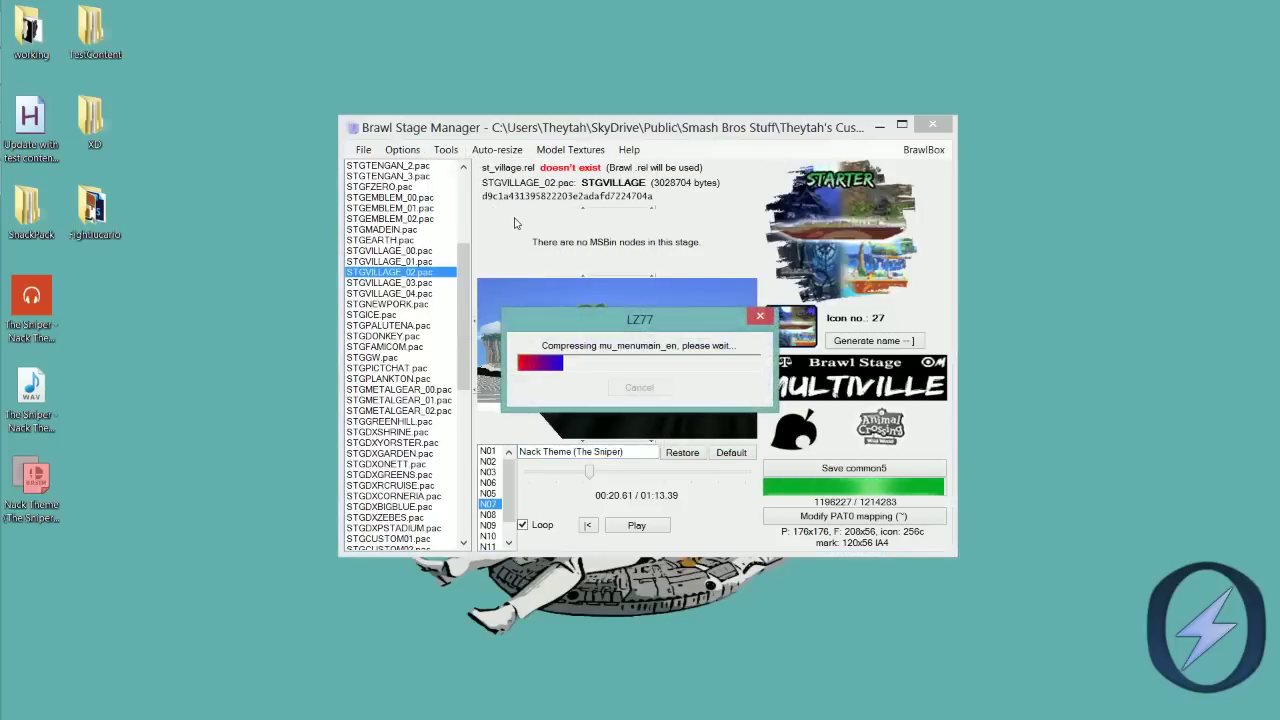
key(Return)
click(452, 153)
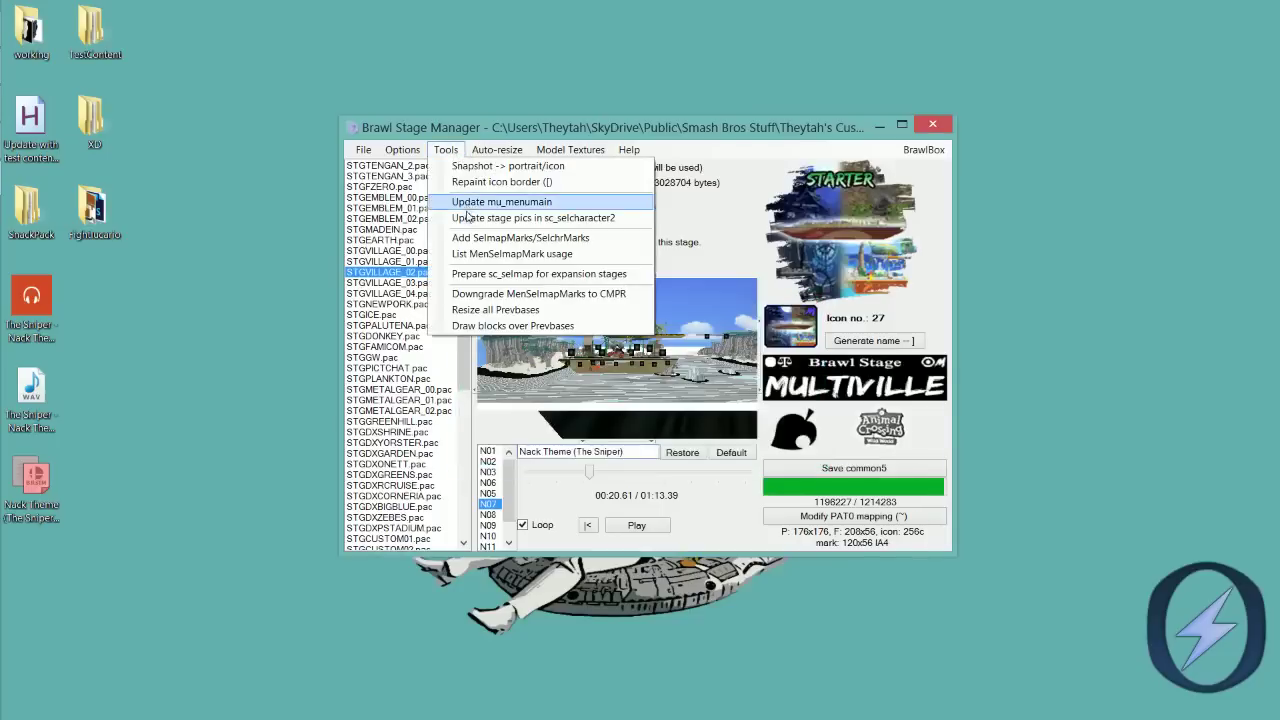
- Update the stage pictures in sc_selcharacter2, then switch to the screen-recording program
click(466, 216)
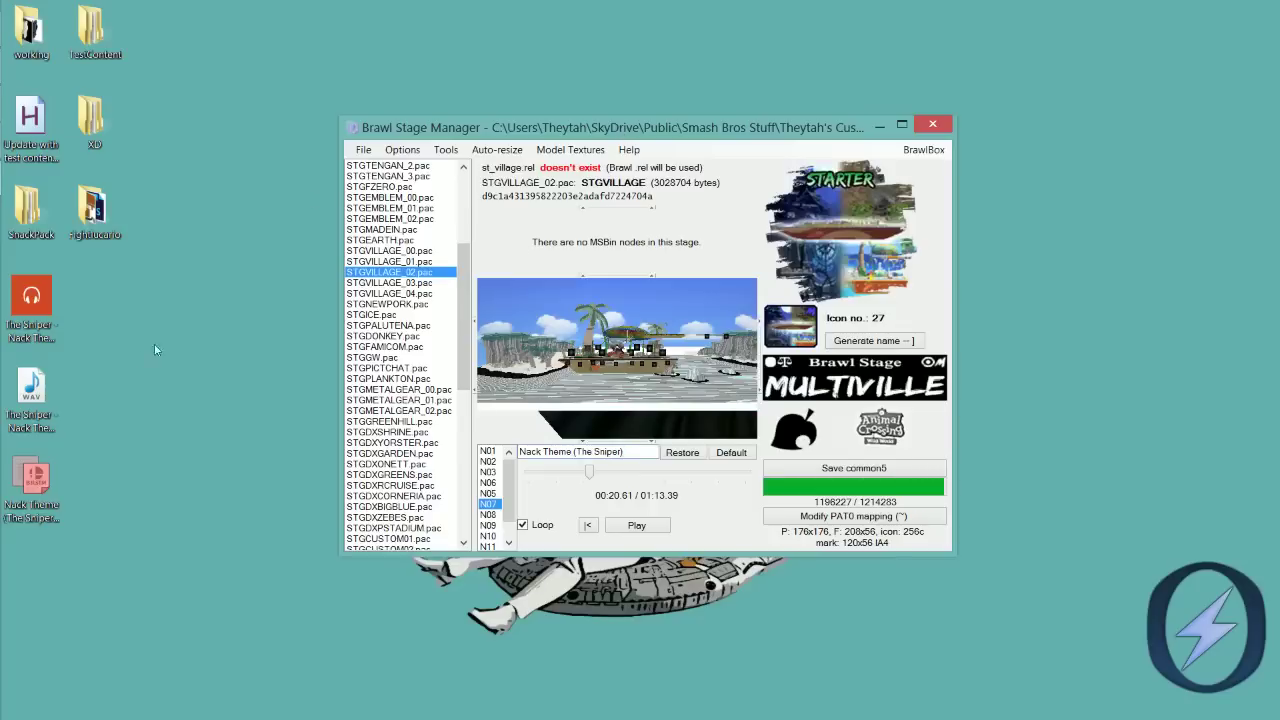
click(24, 143)
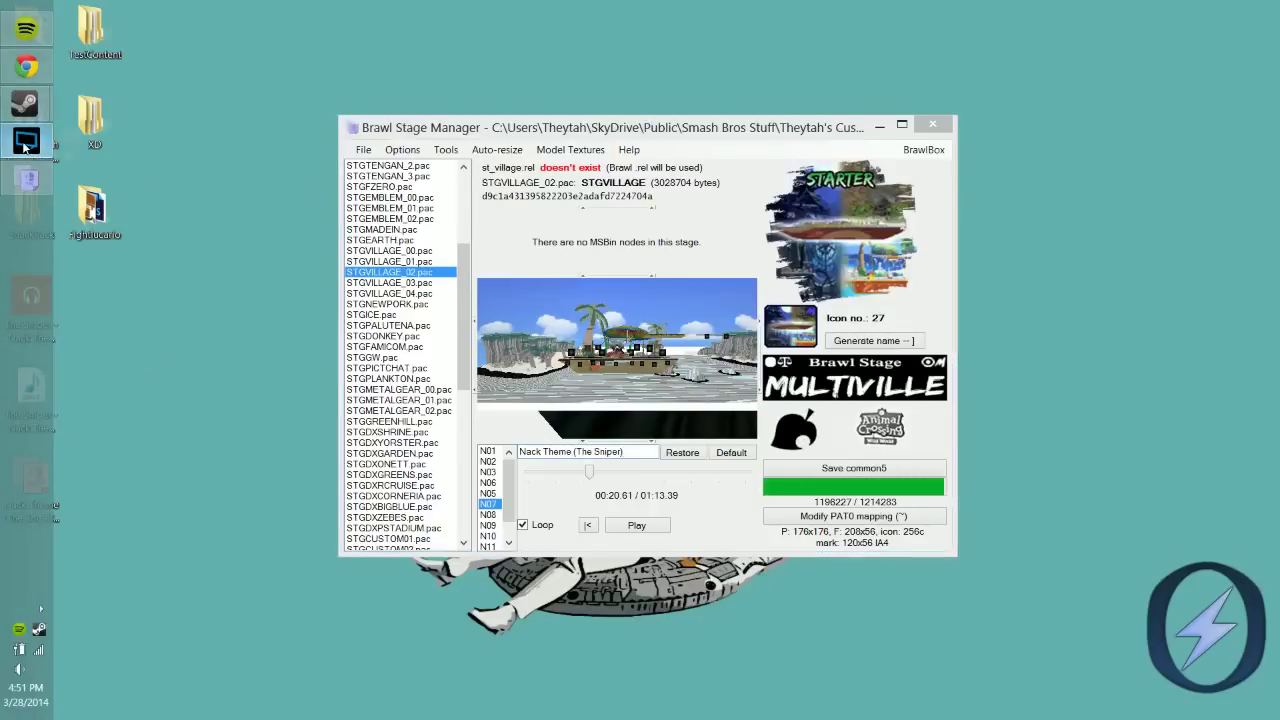
click(309, 147)
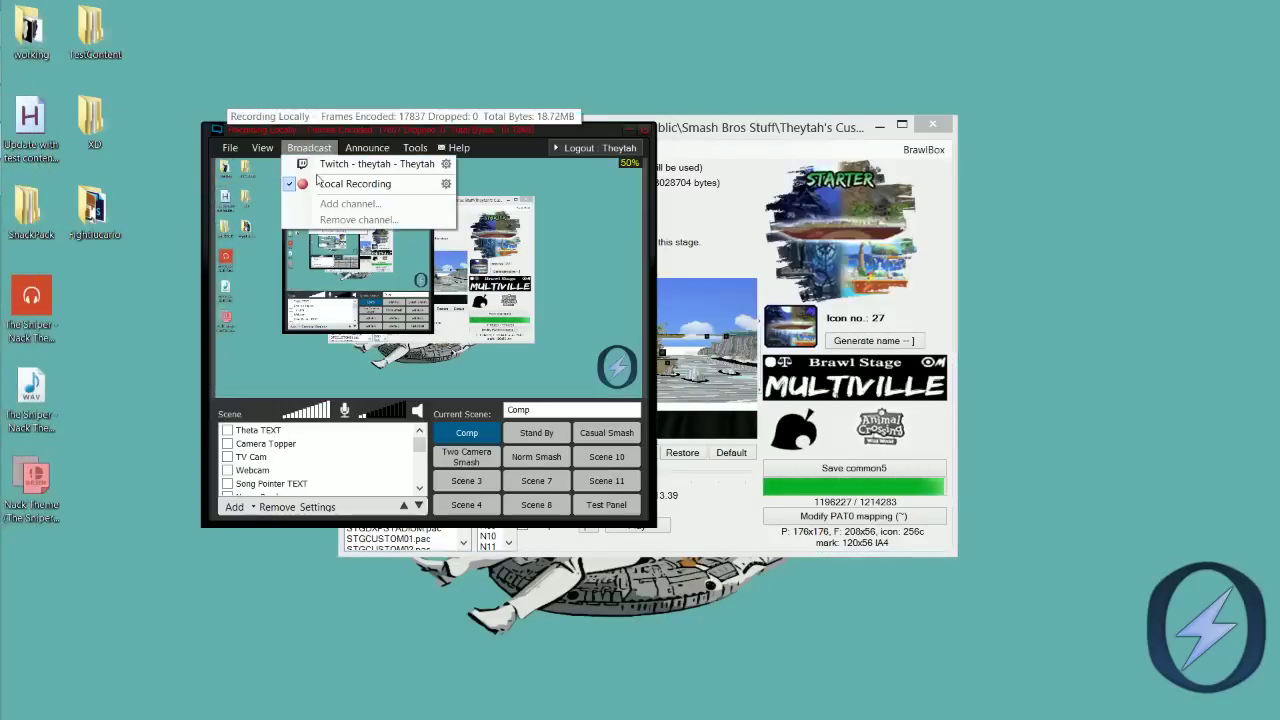